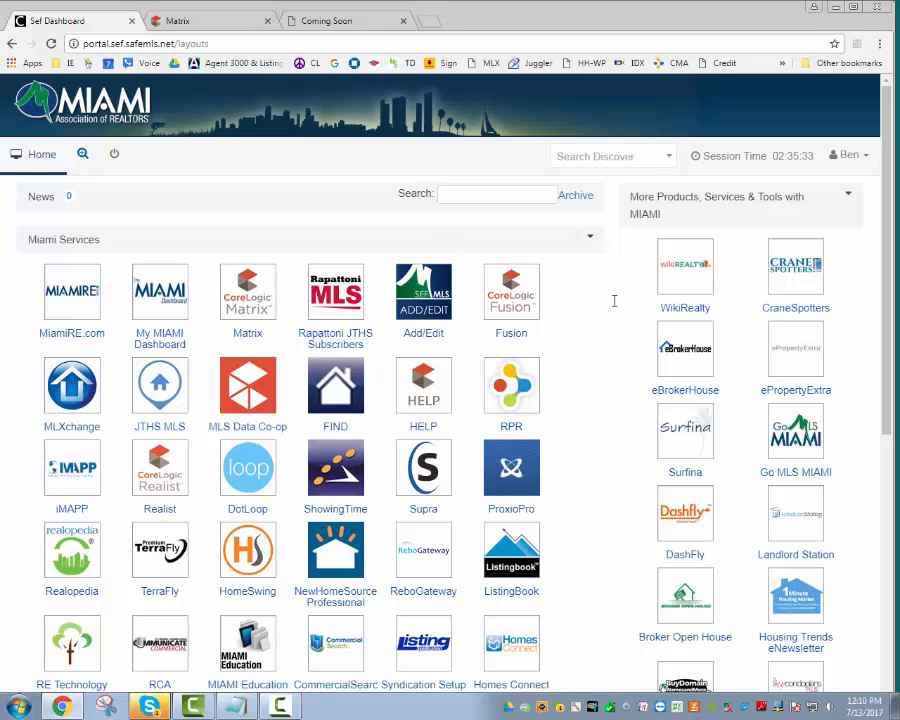
Open Form Simplicity from the Florida Realtors Resources on the dashboard and dismiss its important message.
{"action": "scroll", "coordinate": [614, 300], "scroll_direction": "down", "scroll_amount": 3}
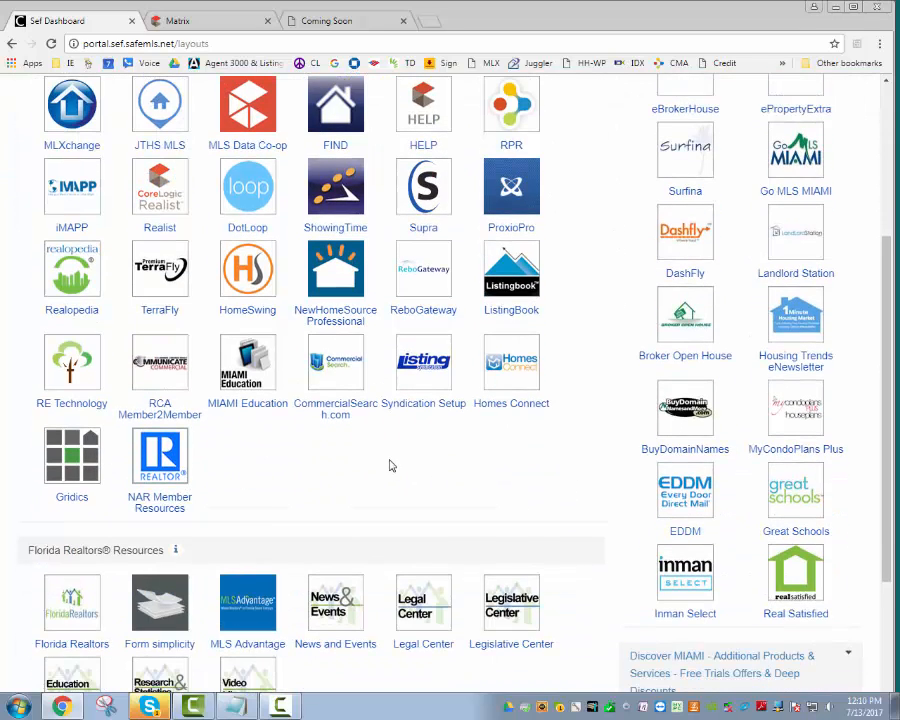
{"action": "scroll", "coordinate": [378, 461], "scroll_direction": "down", "scroll_amount": 3}
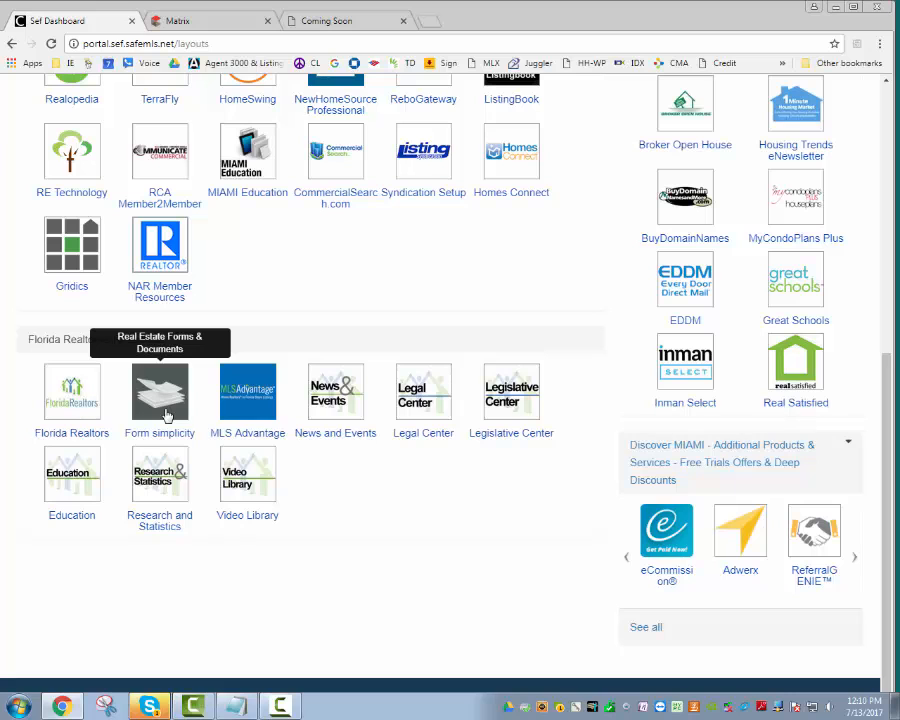
{"action": "left_click", "coordinate": [166, 413]}
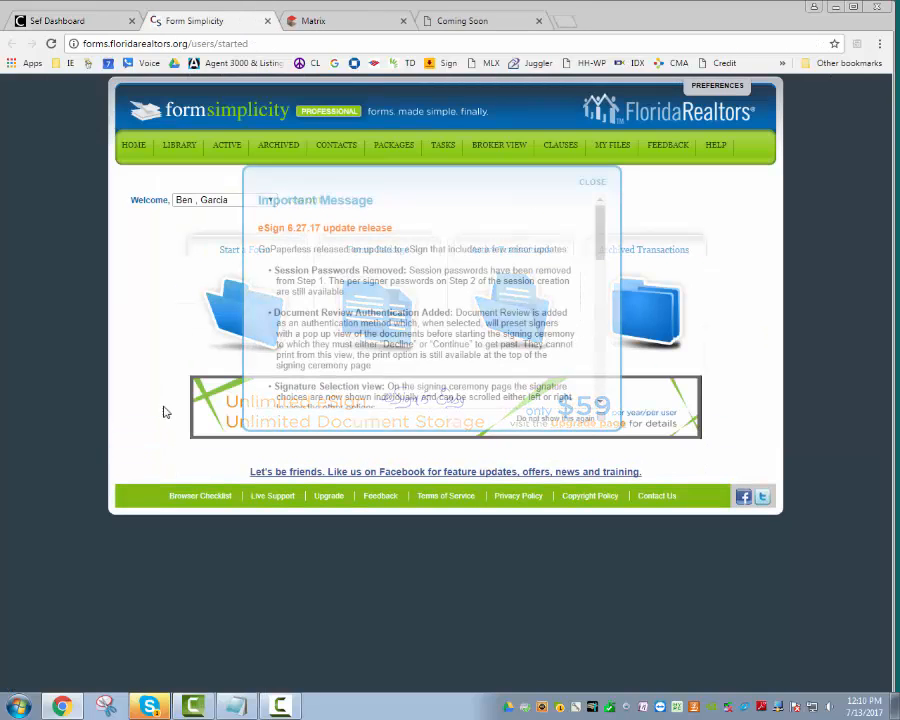
{"action": "left_click", "coordinate": [593, 184]}
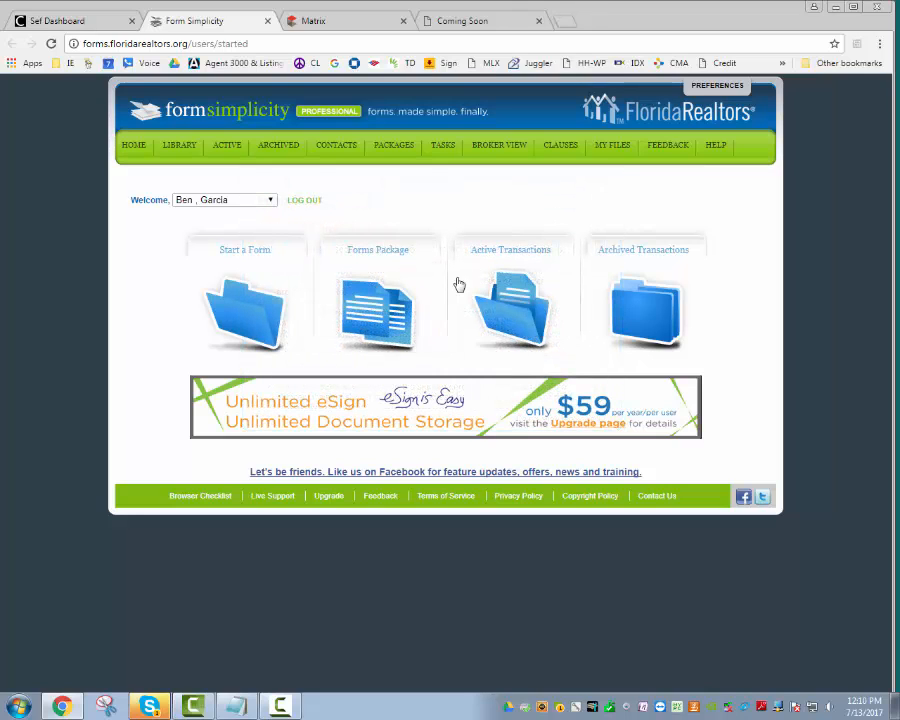
Search the blank form library for "contract" and open the Contract to Lease form.
{"action": "left_click", "coordinate": [186, 149]}
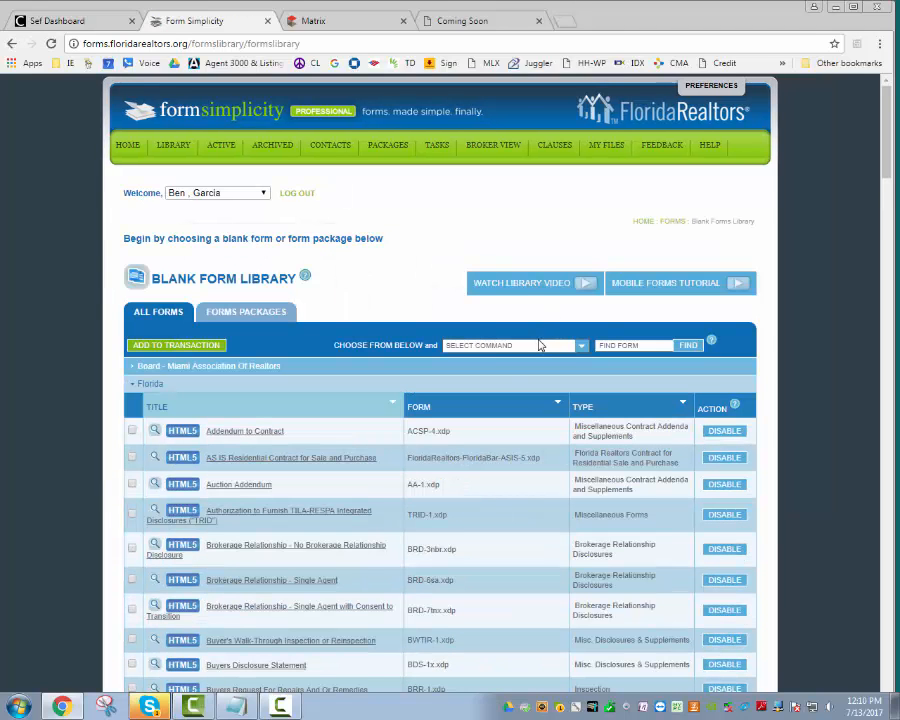
{"action": "left_click", "coordinate": [539, 347]}
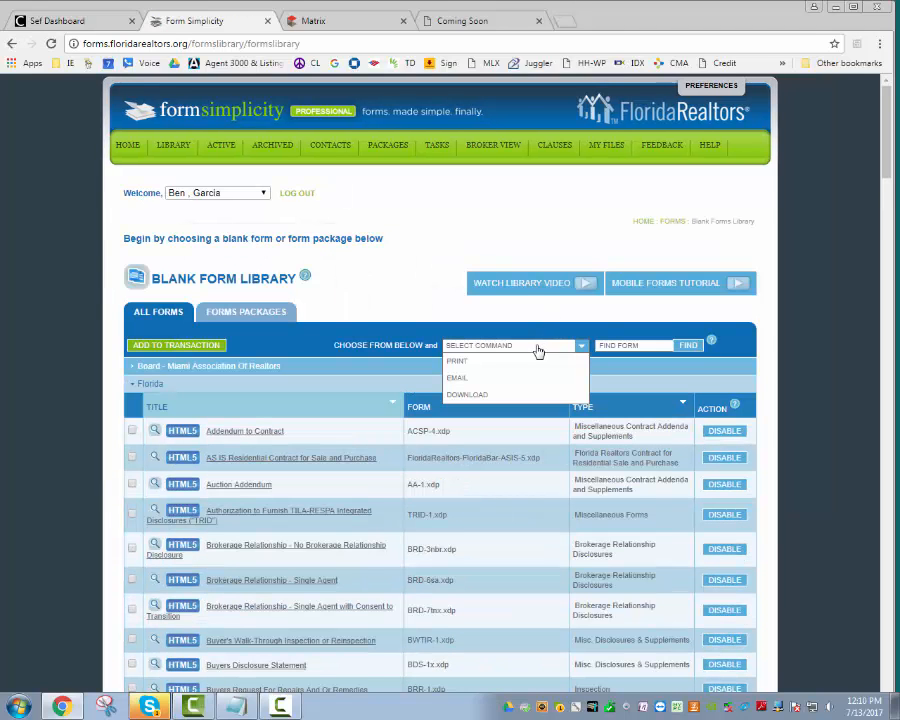
{"action": "left_click", "coordinate": [626, 343]}
{"action": "type", "text": "contract"}
{"action": "key", "text": "Return"}
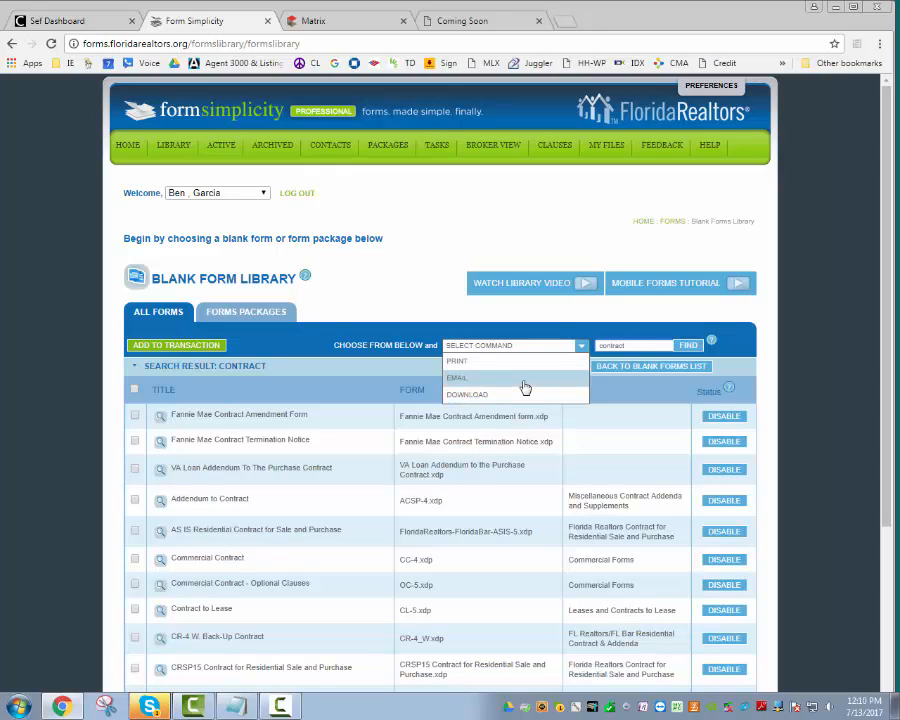
{"action": "left_click", "coordinate": [207, 612]}
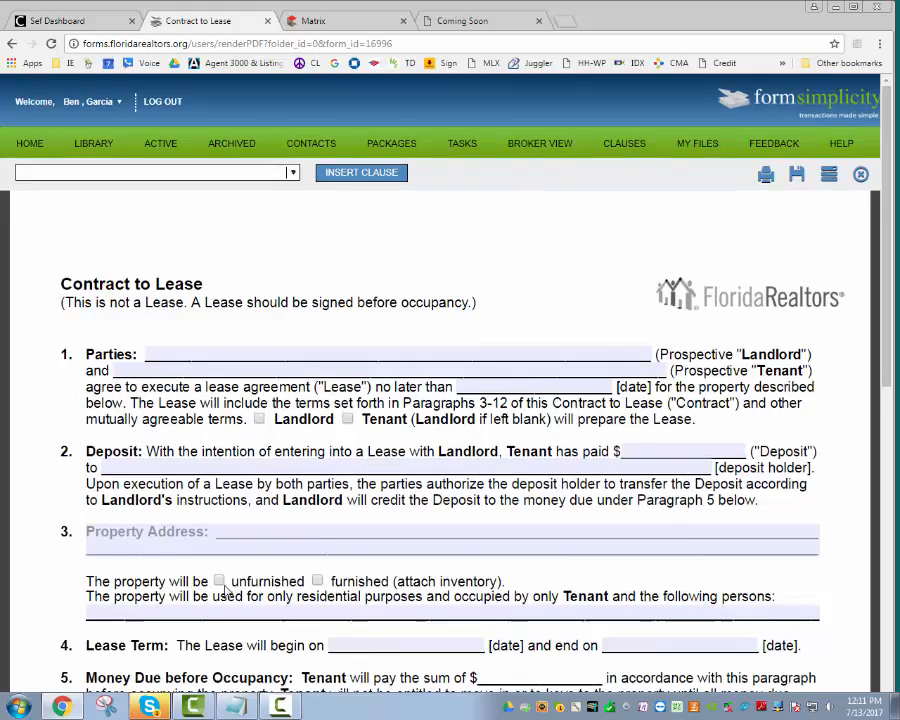
Look through all three pages of the blank Contract to Lease, from the parties section to the signature lines.
{"action": "scroll", "coordinate": [226, 590], "scroll_direction": "down", "scroll_amount": 5}
{"action": "scroll", "coordinate": [226, 590], "scroll_direction": "down", "scroll_amount": 10}
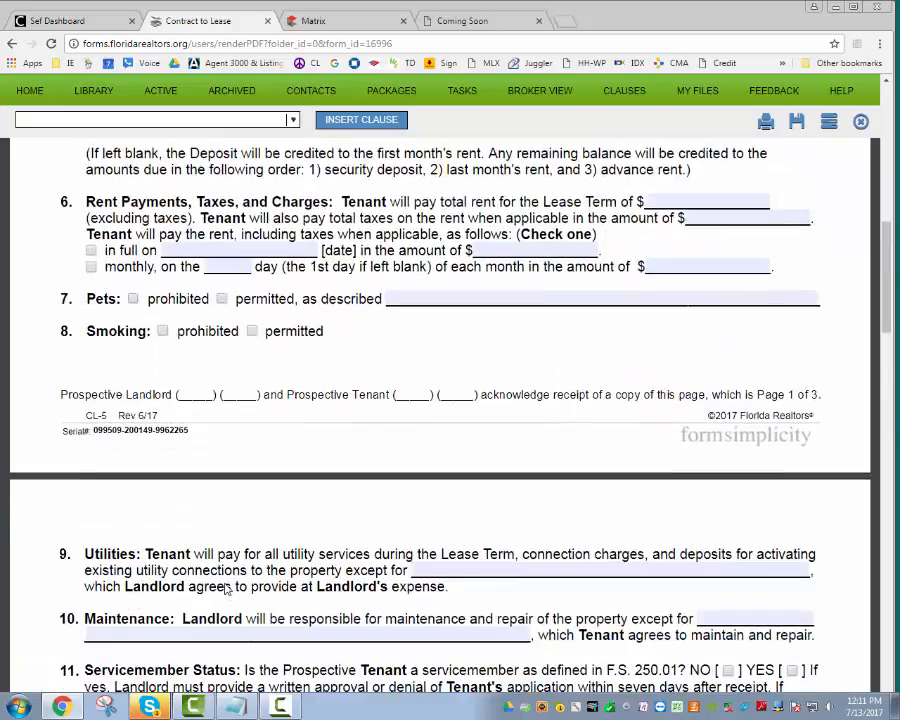
{"action": "scroll", "coordinate": [226, 580], "scroll_direction": "down", "scroll_amount": 10}
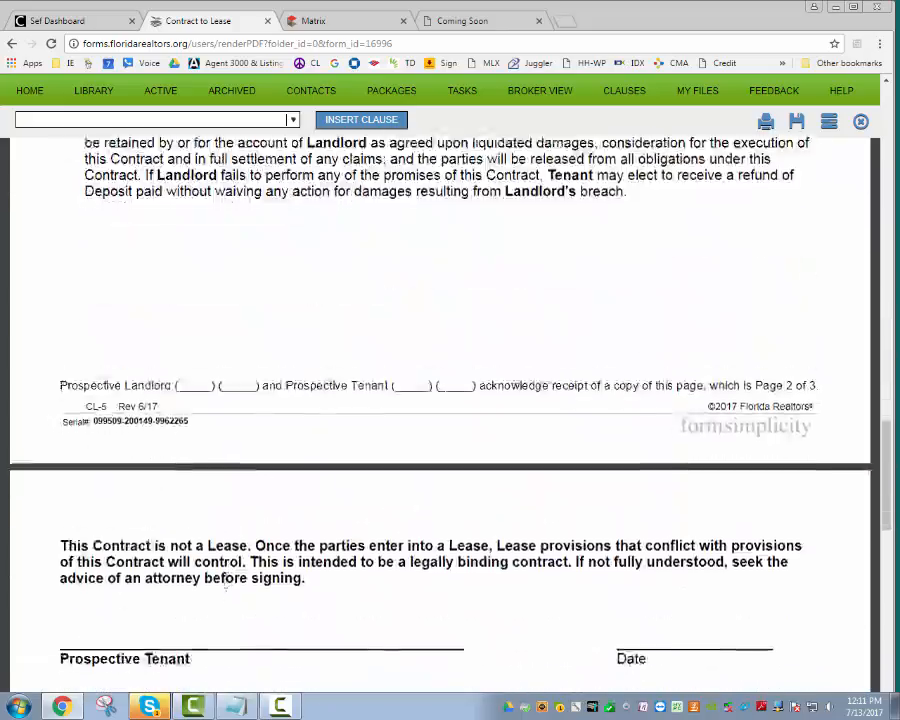
{"action": "scroll", "coordinate": [226, 588], "scroll_direction": "up", "scroll_amount": 10}
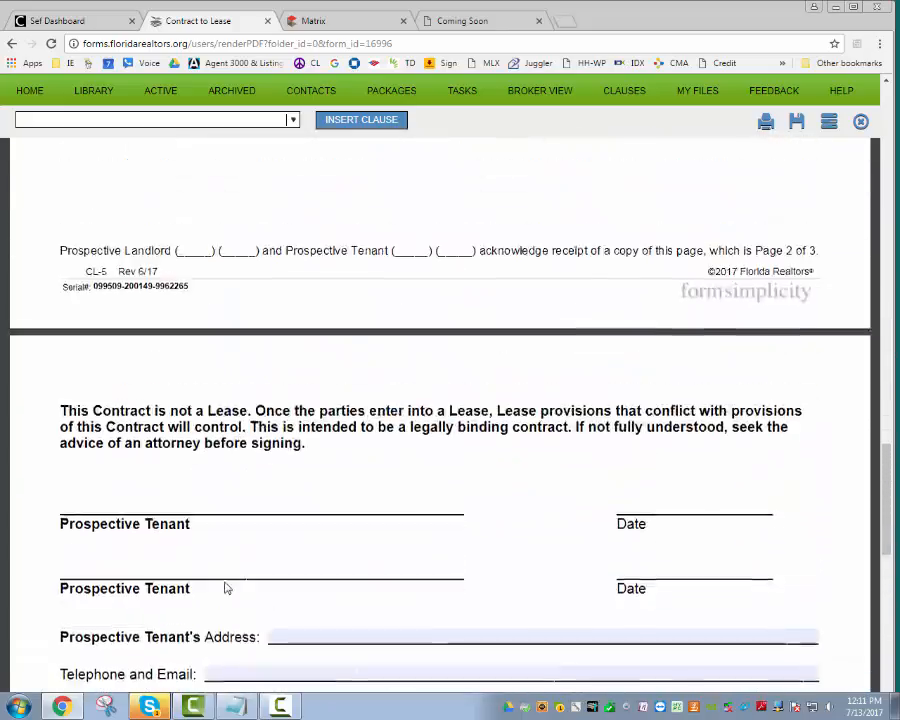
{"action": "scroll", "coordinate": [226, 585], "scroll_direction": "up", "scroll_amount": 10}
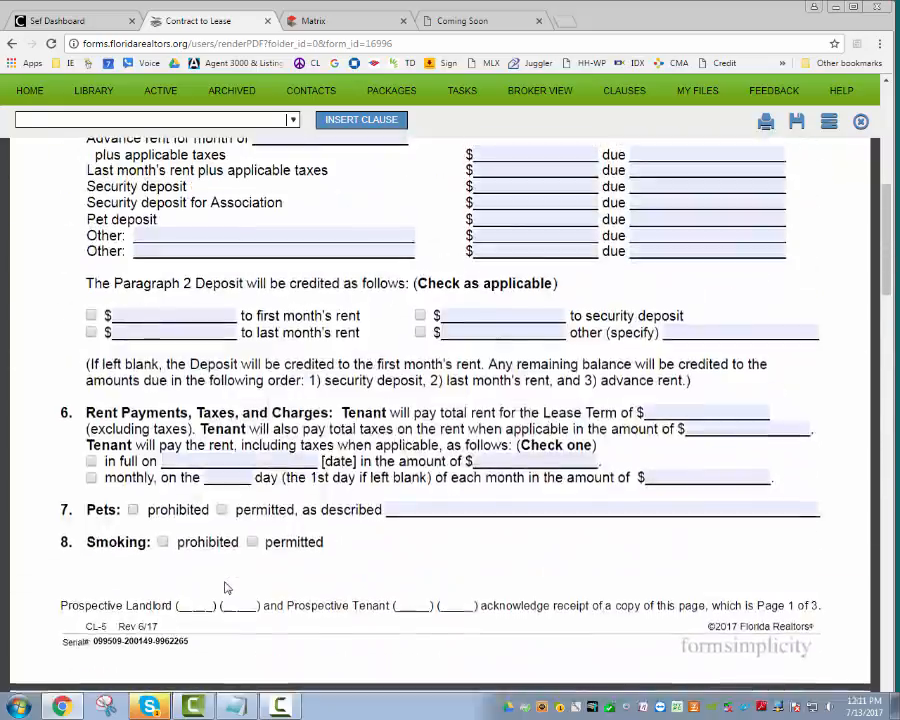
{"action": "scroll", "coordinate": [226, 588], "scroll_direction": "up", "scroll_amount": 2}
{"action": "scroll", "coordinate": [226, 585], "scroll_direction": "down", "scroll_amount": 2}
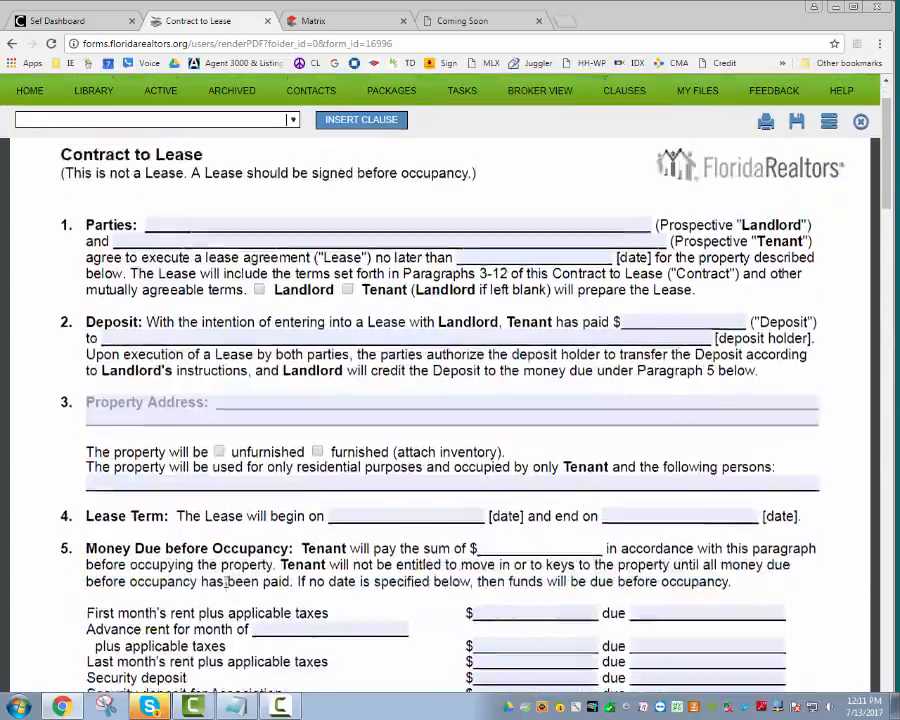
{"action": "scroll", "coordinate": [224, 582], "scroll_direction": "up", "scroll_amount": 2}
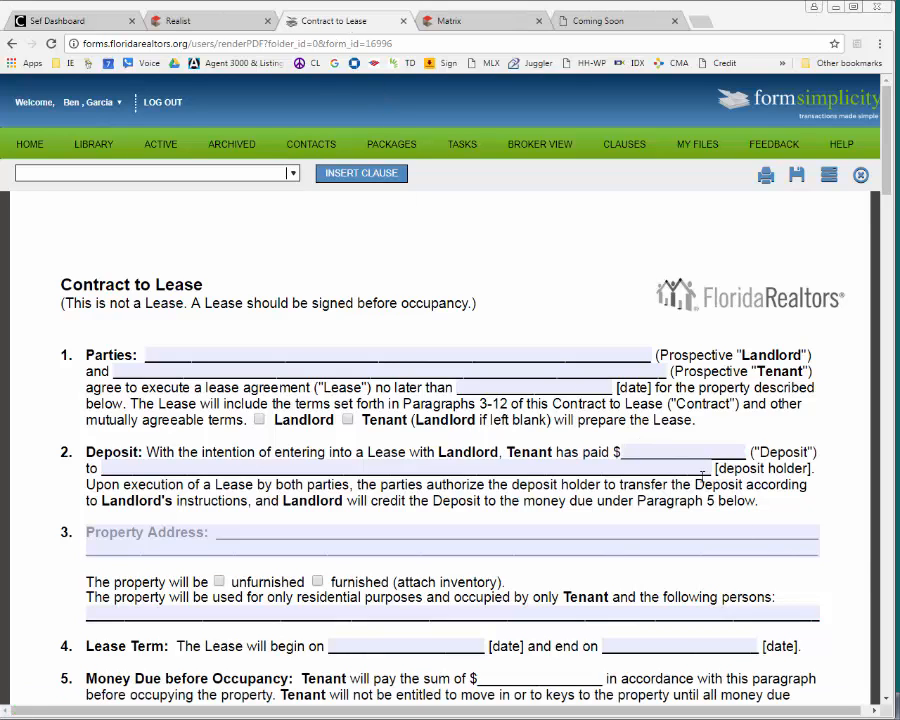
View the Realist property and owner search reached from the dashboard, and return to the Contract to Lease.
{"action": "left_click", "coordinate": [90, 28]}
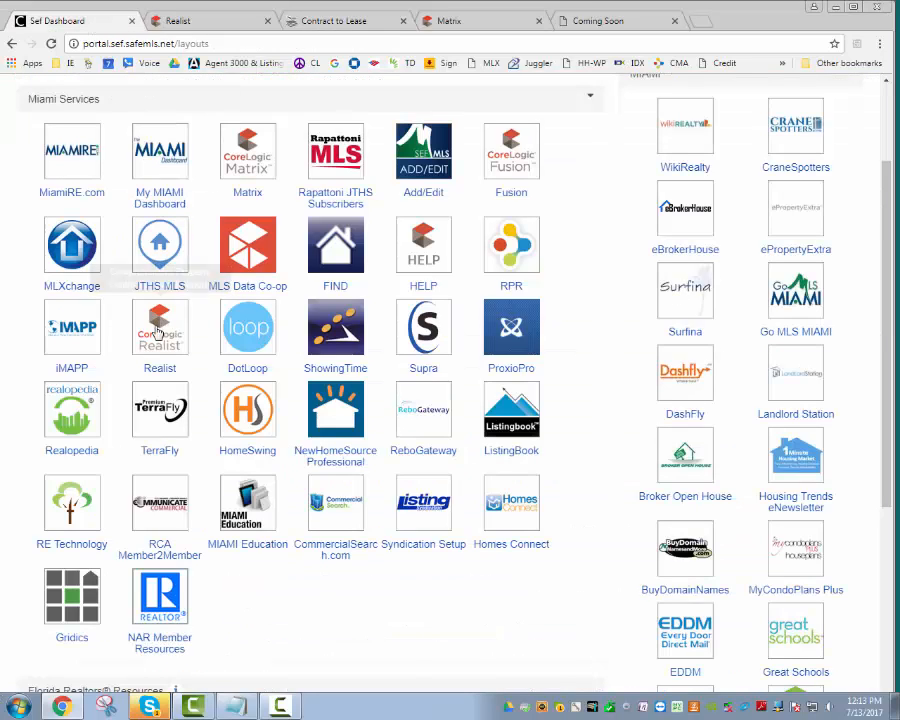
{"action": "left_click", "coordinate": [145, 22]}
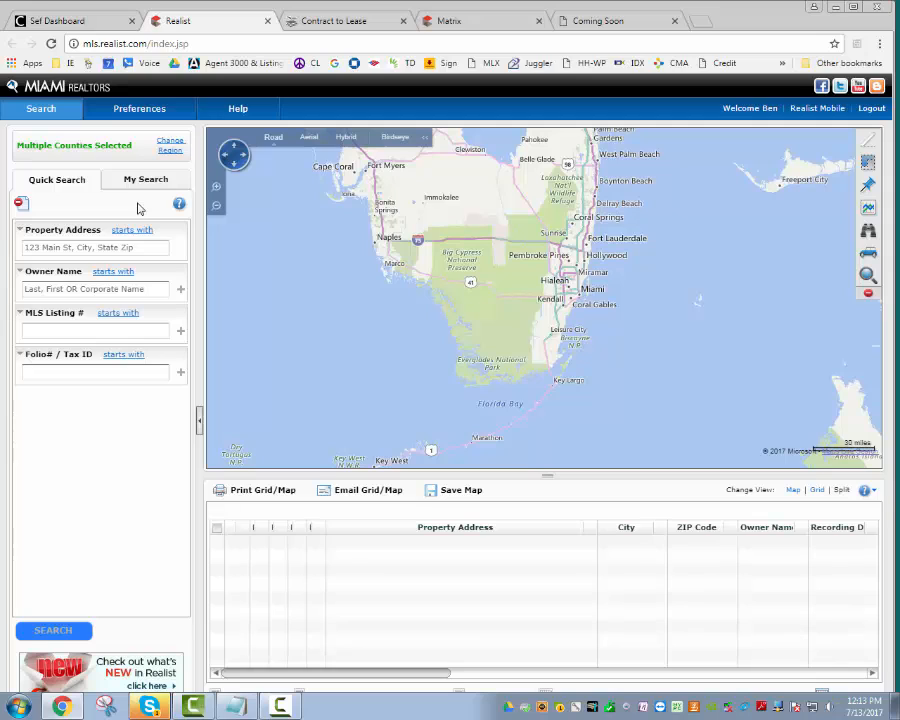
{"action": "left_click", "coordinate": [337, 24]}
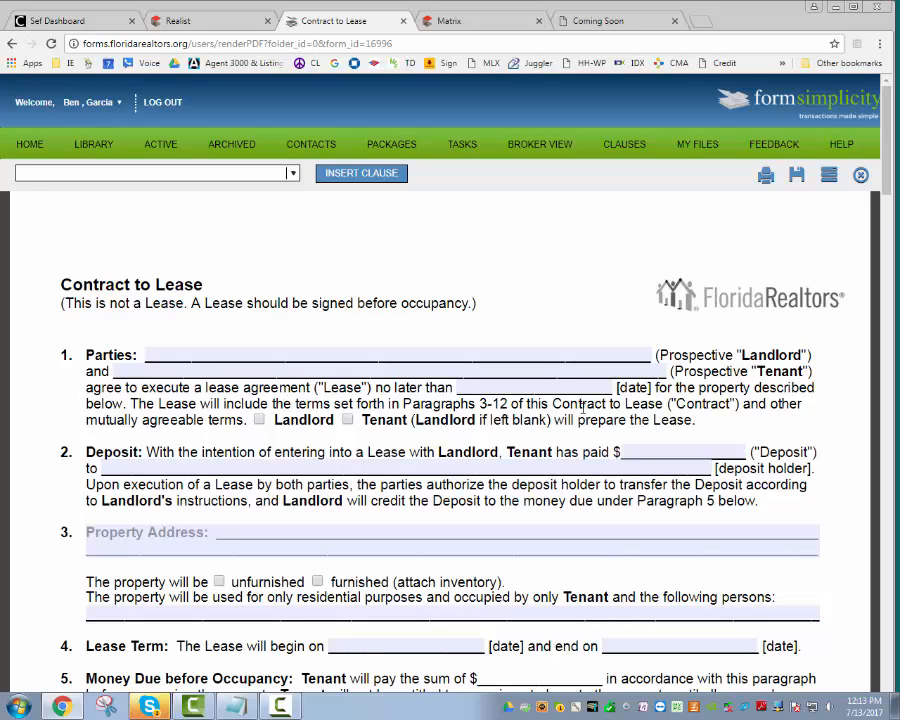
Fill in the prospective tenant's name, set the lease execution deadline to July 13, 2017, and mark Landlord as preparer of the lease.
{"action": "type", "text": "John Smith"}
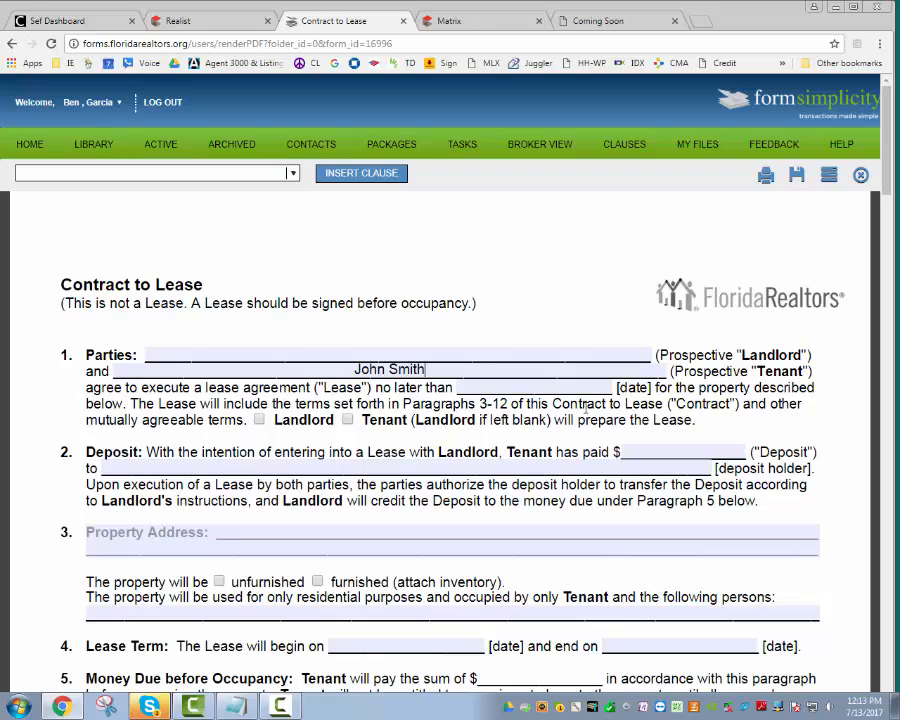
{"action": "left_click", "coordinate": [587, 385]}
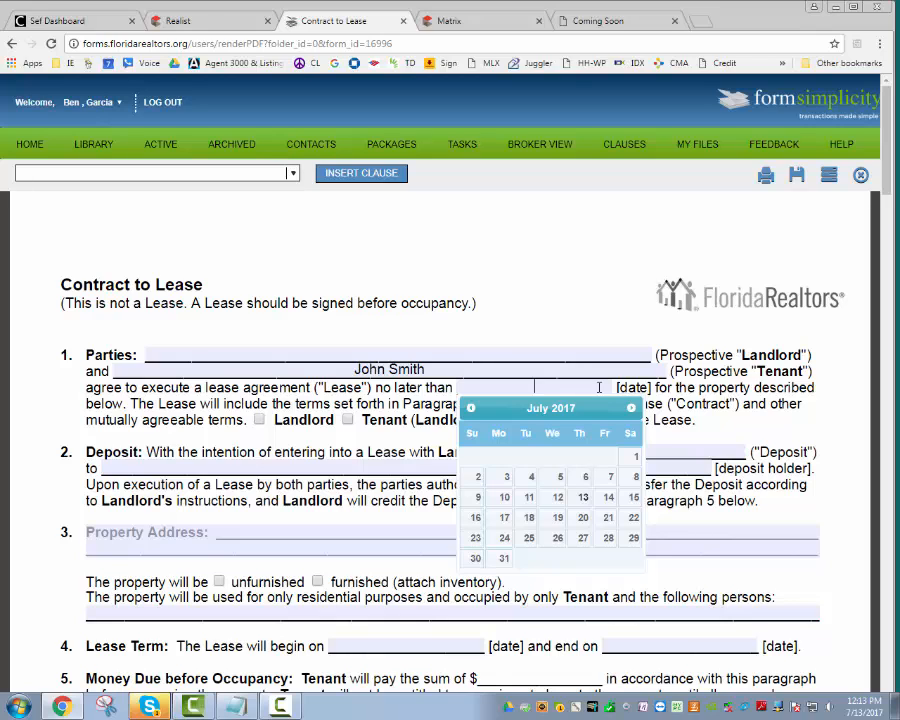
{"action": "left_click", "coordinate": [582, 497]}
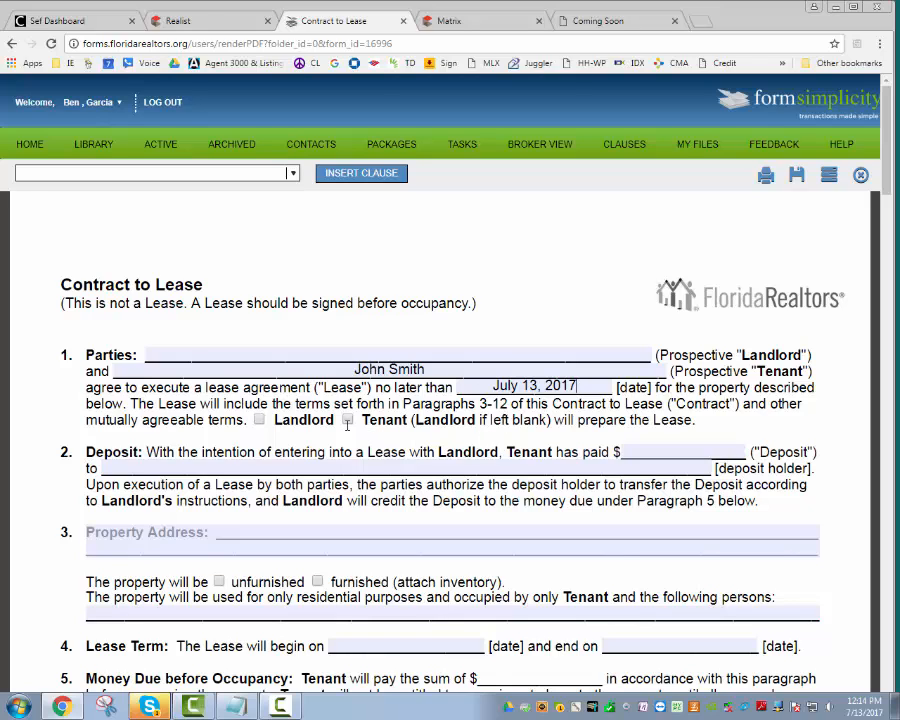
{"action": "left_click", "coordinate": [259, 420]}
In paragraph 2, enter a deposit of $2,000.00 and "FTIC (Upon Acceptance)" as the deposit holder.
{"action": "scroll", "coordinate": [295, 440], "scroll_direction": "down", "scroll_amount": 2}
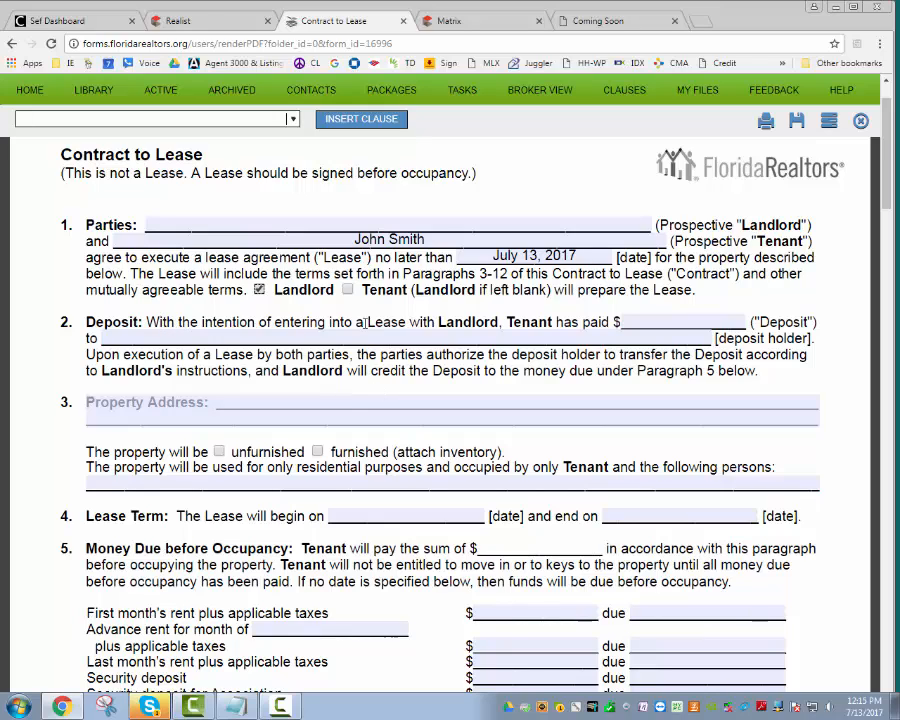
{"action": "left_click", "coordinate": [642, 326]}
{"action": "type", "text": "2000"}
{"action": "left_click", "coordinate": [422, 342]}
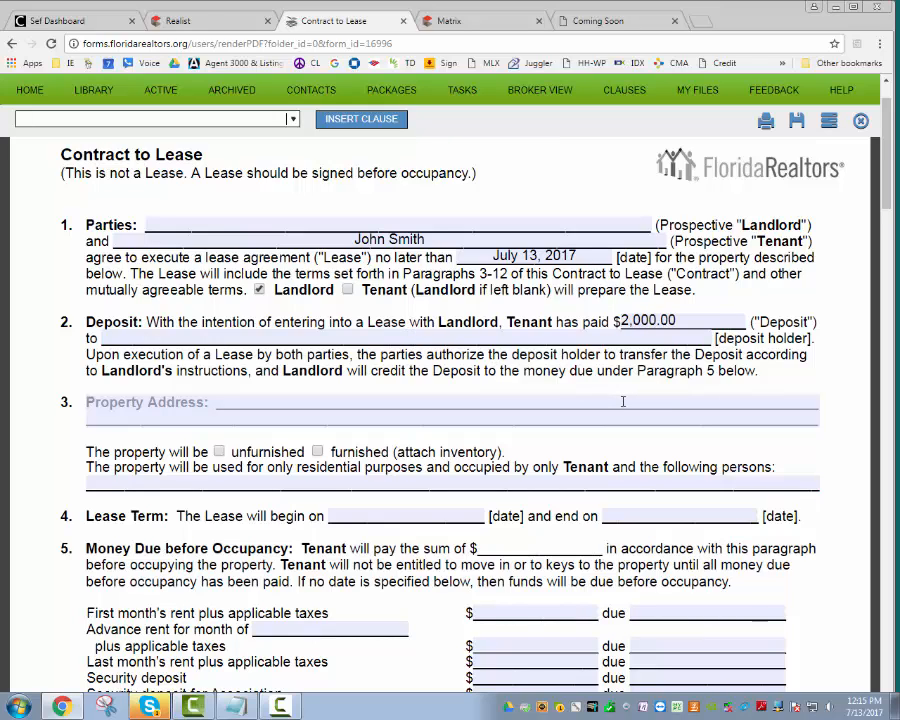
{"action": "type", "text": "FTIC (Upon"}
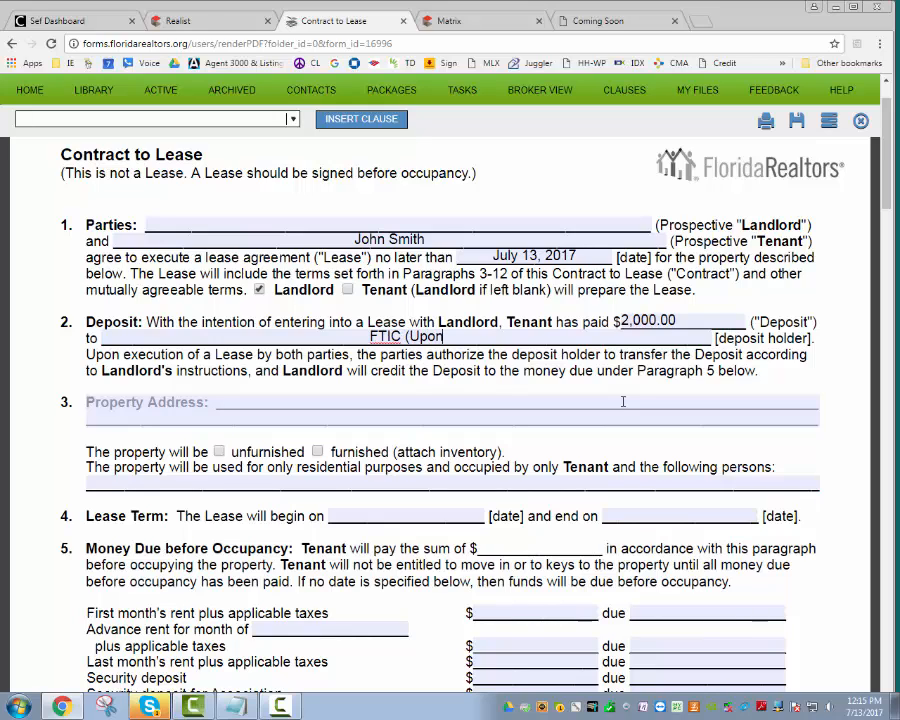
{"action": "type", "text": " Acceptan"}
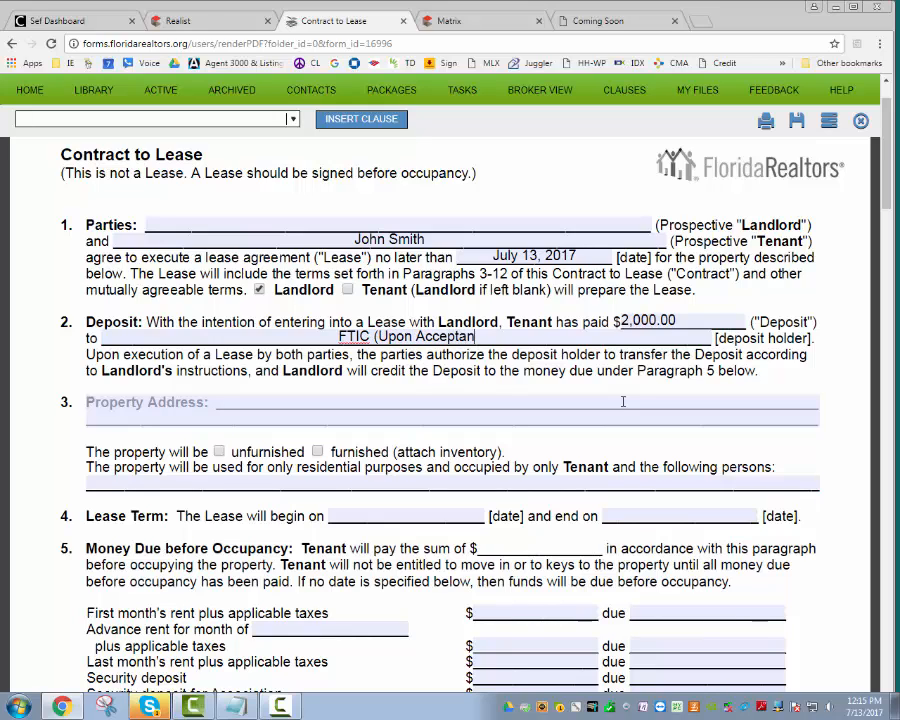
{"action": "type", "text": "ce)"}
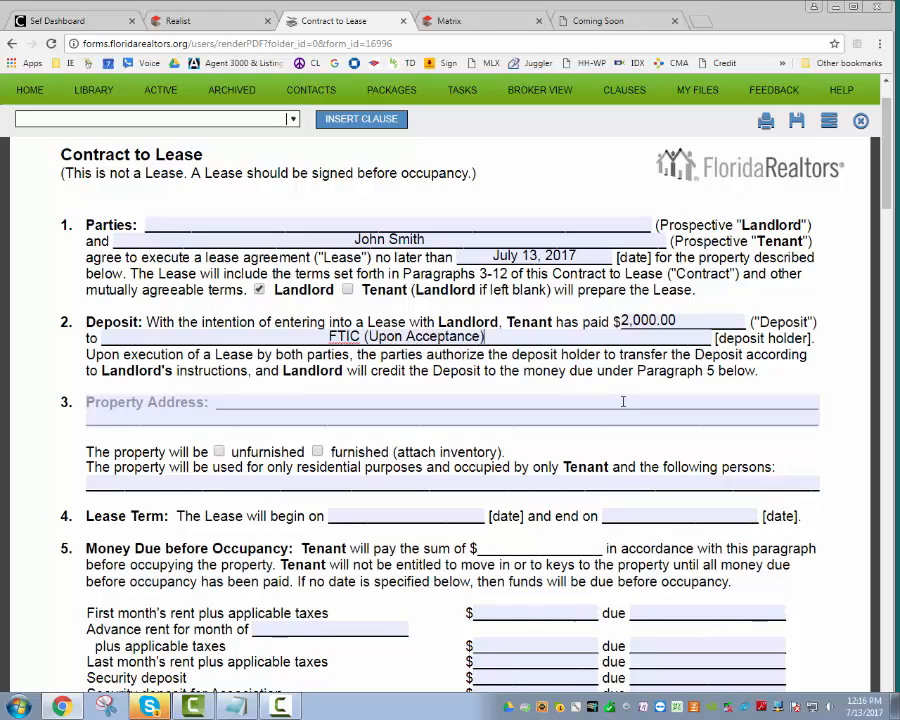
Enter the full property address in paragraph 3 and mark the property as unfurnished.
{"action": "left_click", "coordinate": [623, 401]}
{"action": "type", "text": "123 Main St"}
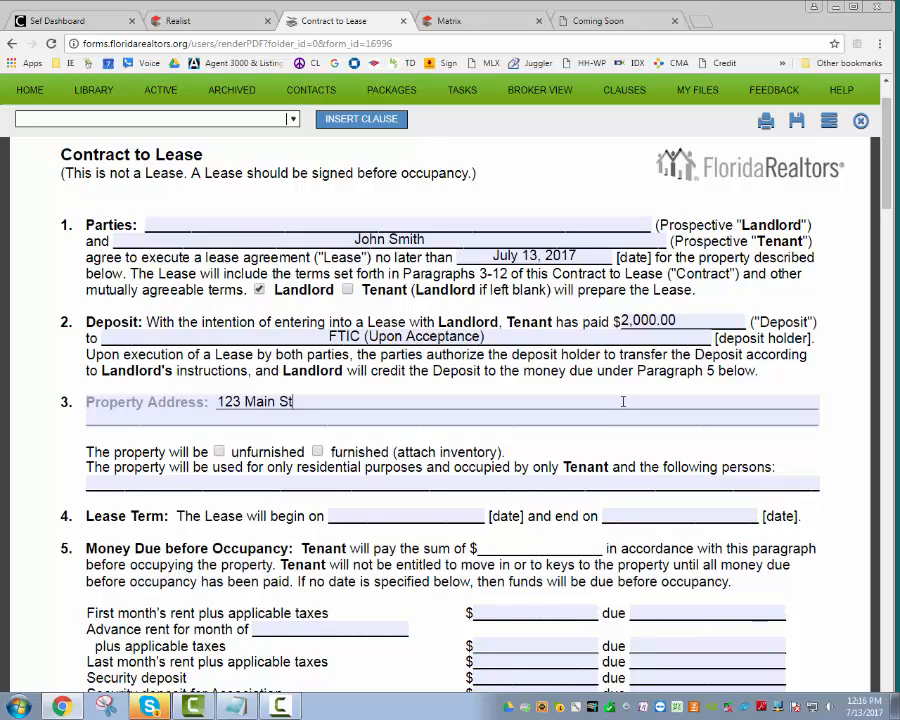
{"action": "type", "text": "reeet Hollywood Flori"}
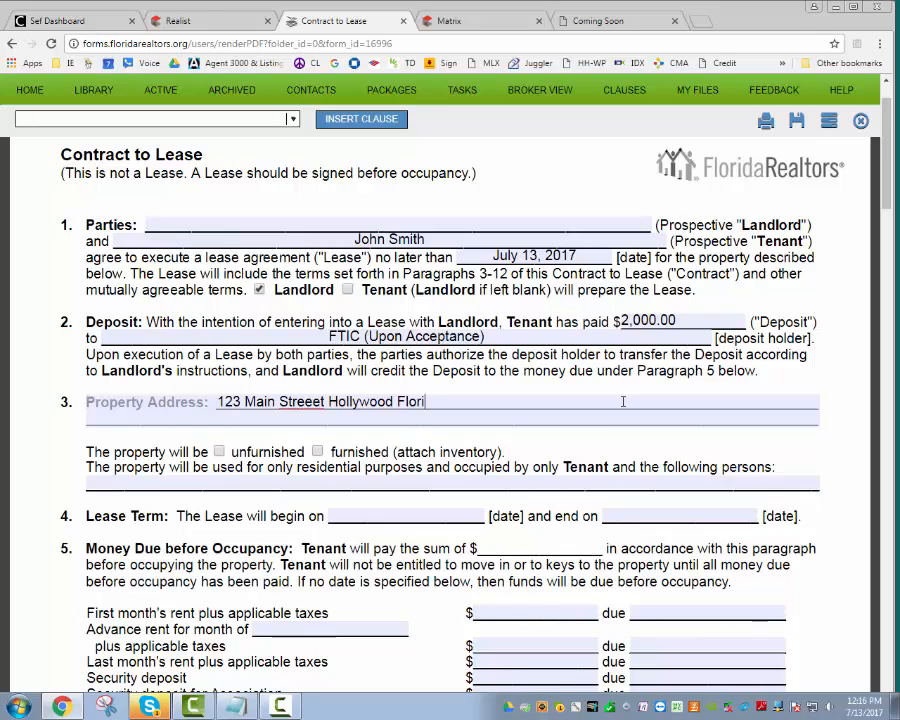
{"action": "type", "text": "da 33021"}
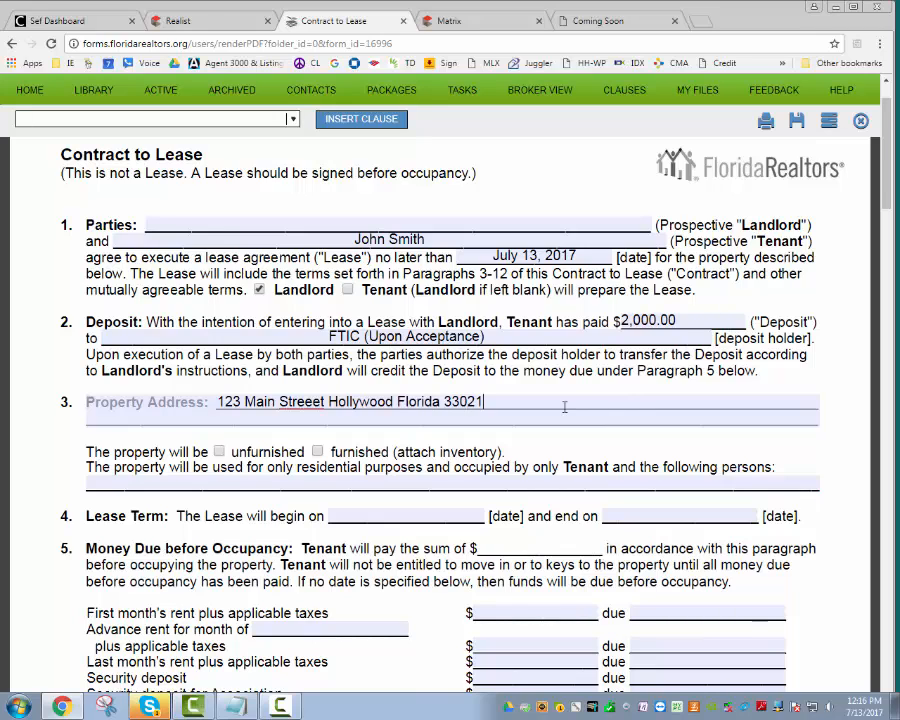
{"action": "scroll", "coordinate": [403, 280], "scroll_direction": "down", "scroll_amount": 3}
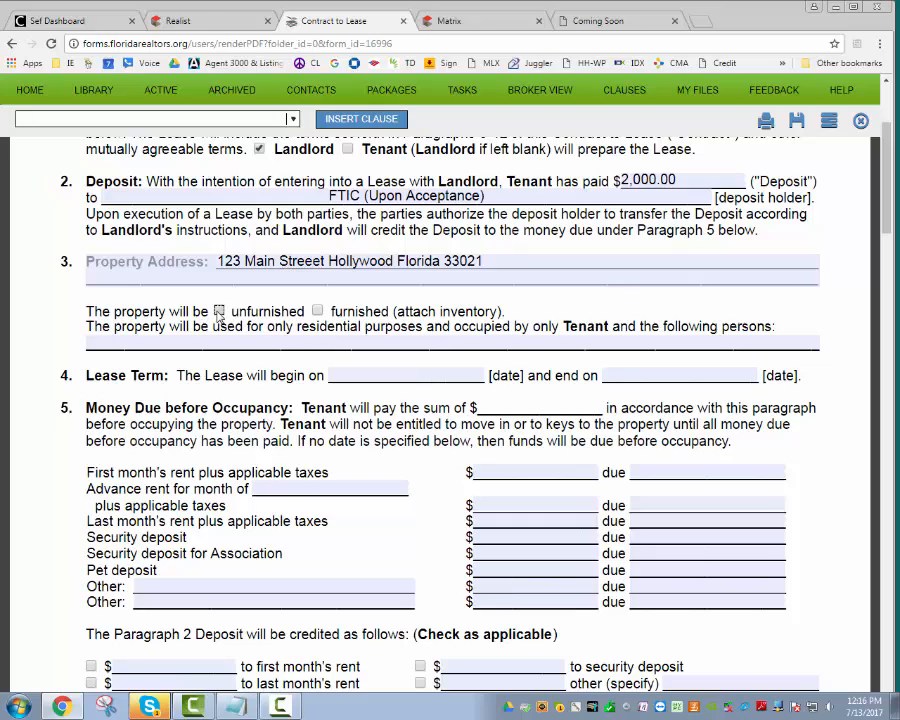
{"action": "left_click", "coordinate": [219, 313]}
List "2 Children ages 8 and 12" as the additional occupants and dismiss the Skype notification.
{"action": "left_click", "coordinate": [432, 340]}
{"action": "type", "text": "2 Child"}
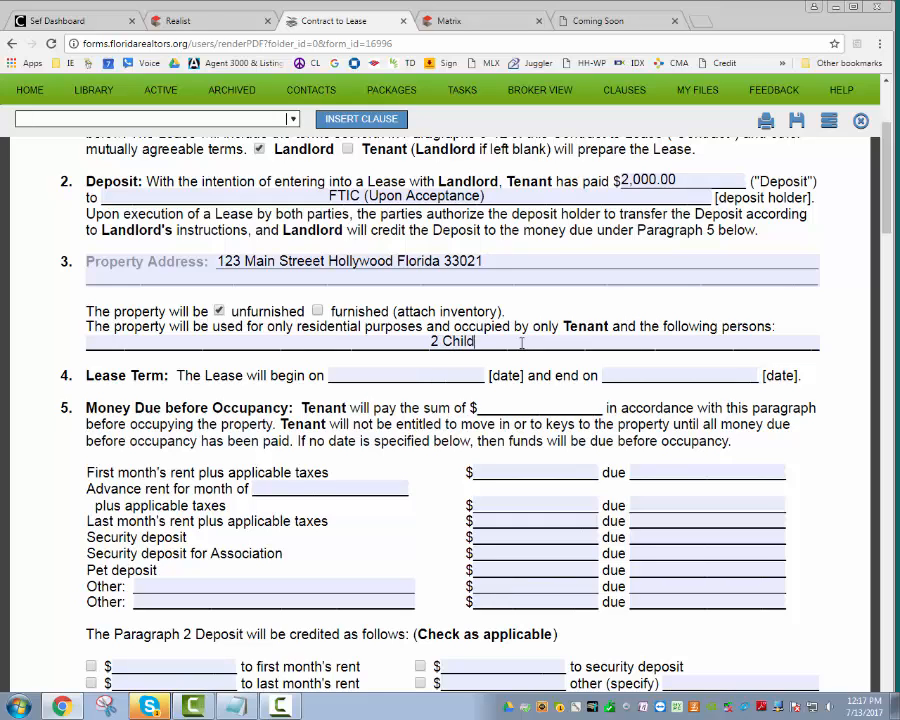
{"action": "type", "text": "ren 8"}
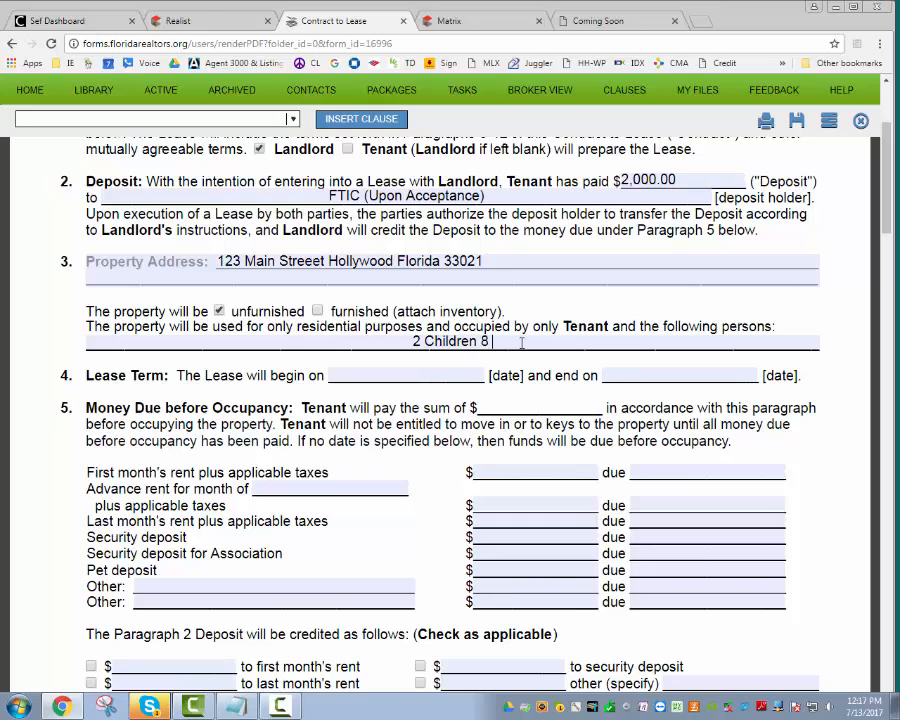
{"action": "type", "text": " and 12"}
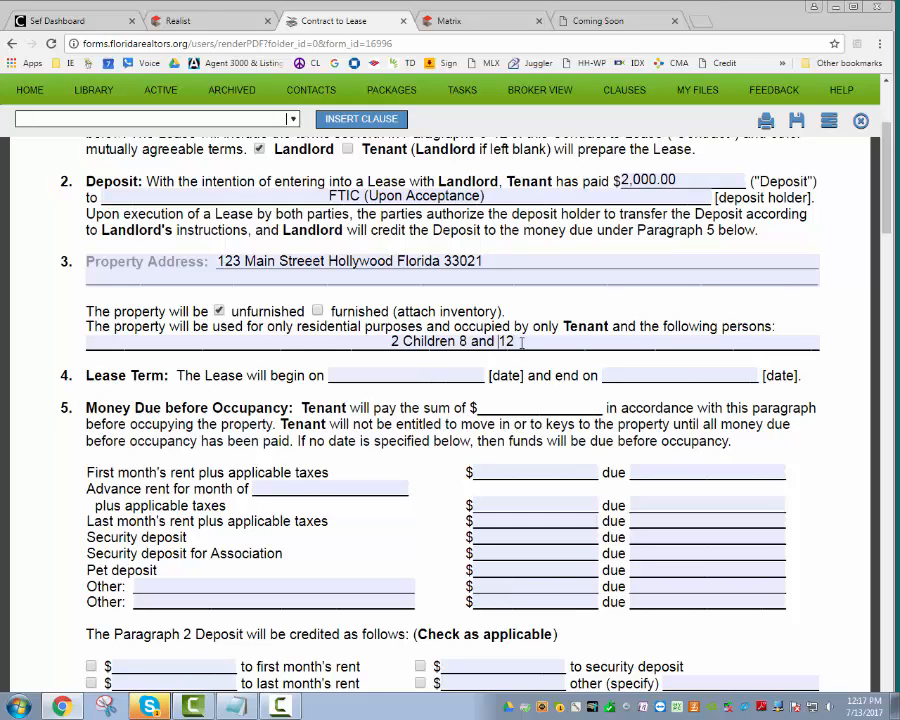
{"action": "key", "text": "Left"}
{"action": "key", "text": "Left"}
{"action": "key", "text": "Left"}
{"action": "key", "text": "Left"}
{"action": "key", "text": "Left"}
{"action": "key", "text": "Left"}
{"action": "type", "text": "ages"}
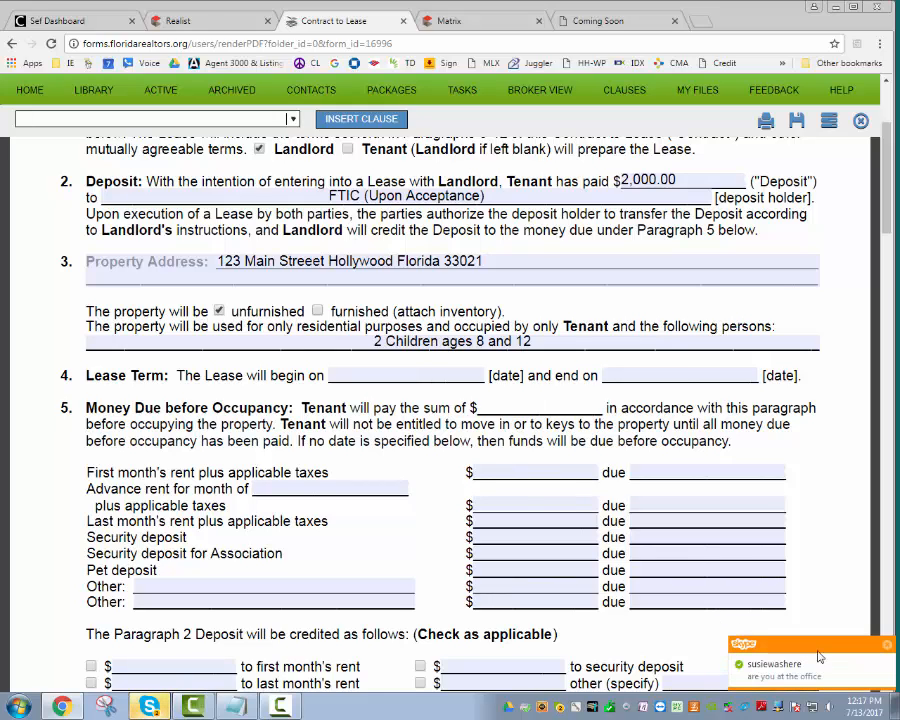
{"action": "left_click", "coordinate": [886, 644]}
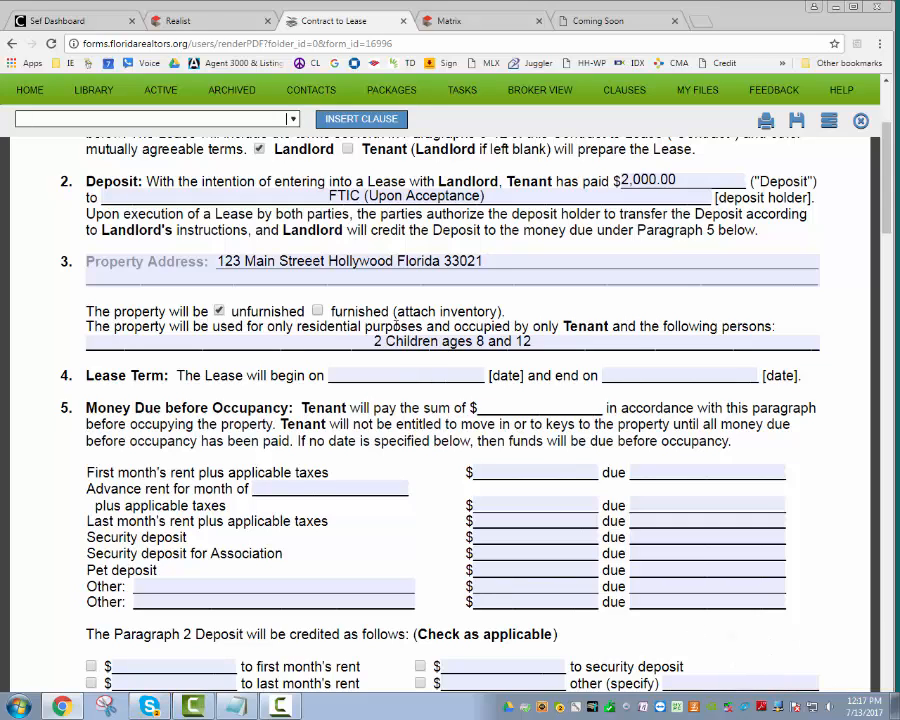
Set the lease term in paragraph 4 to begin August 1, 2017 and end July 31, 2018.
{"action": "left_click", "coordinate": [391, 375]}
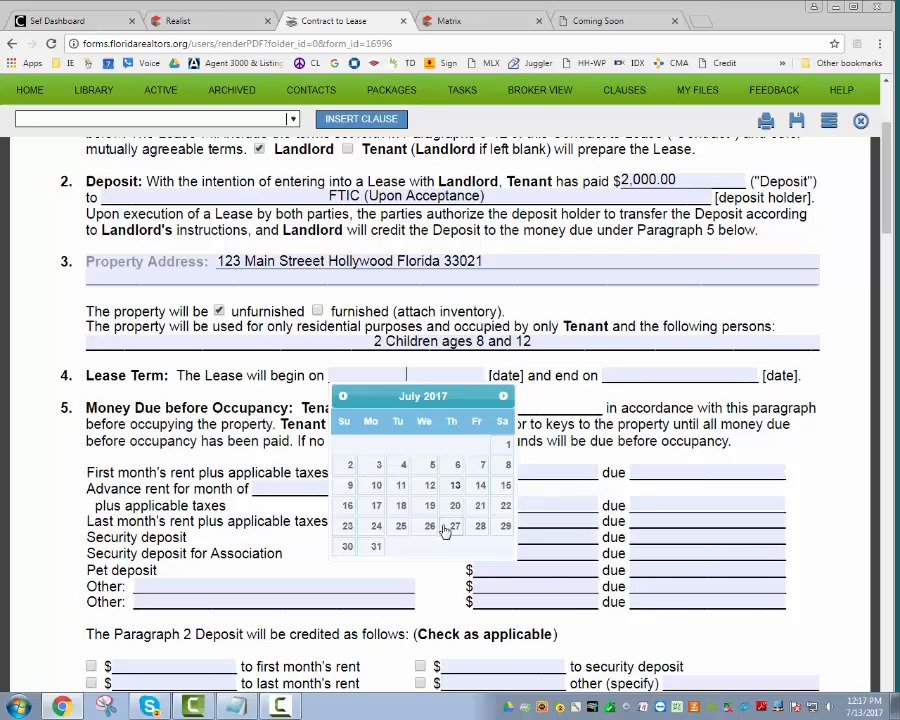
{"action": "left_click", "coordinate": [503, 396]}
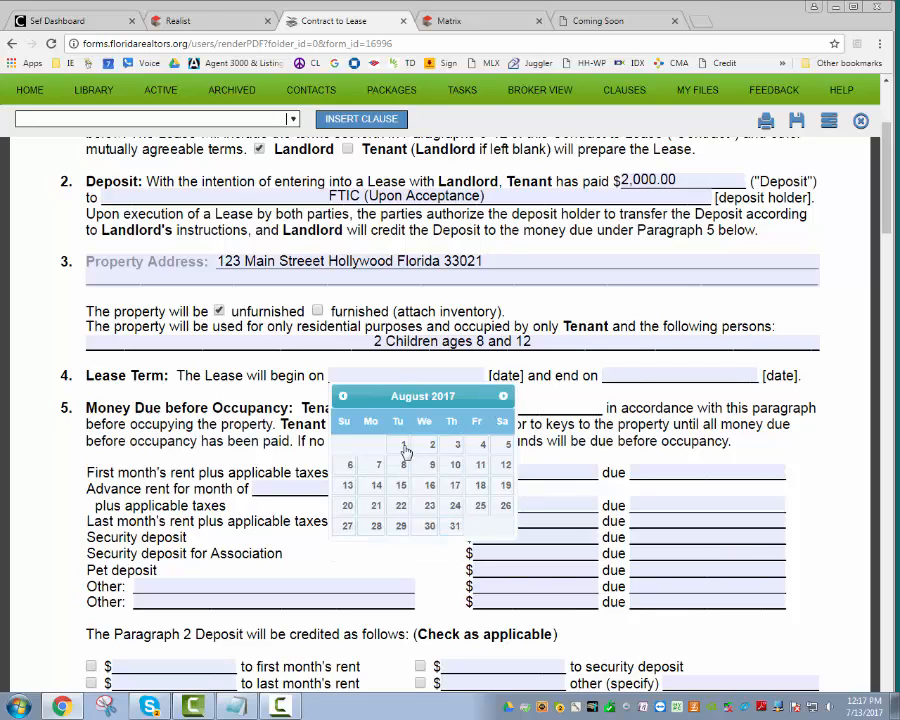
{"action": "left_click", "coordinate": [400, 444]}
{"action": "left_click", "coordinate": [625, 375]}
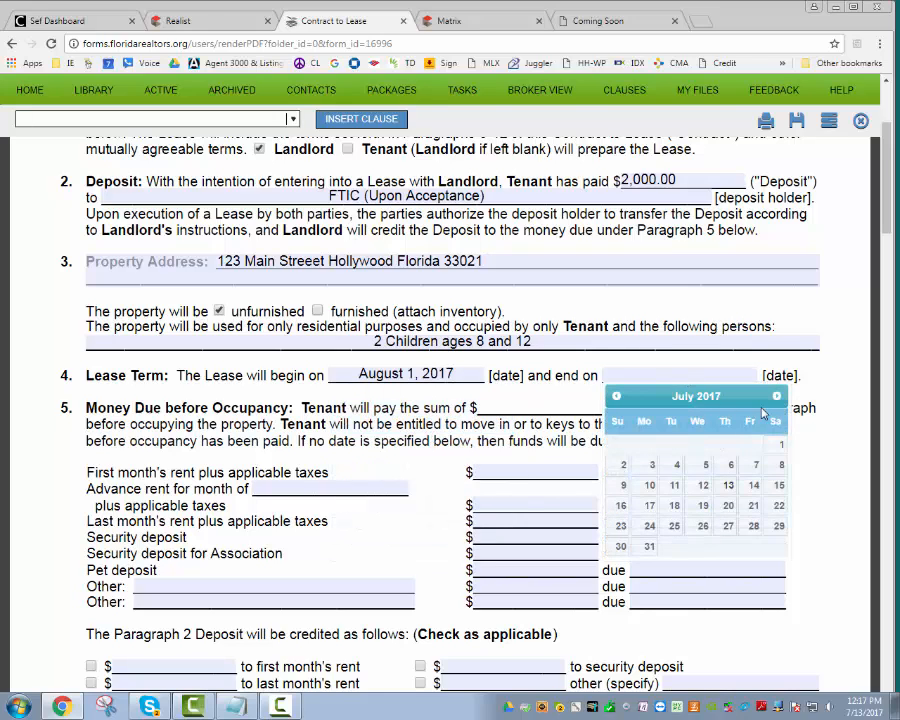
{"action": "left_click", "coordinate": [649, 546]}
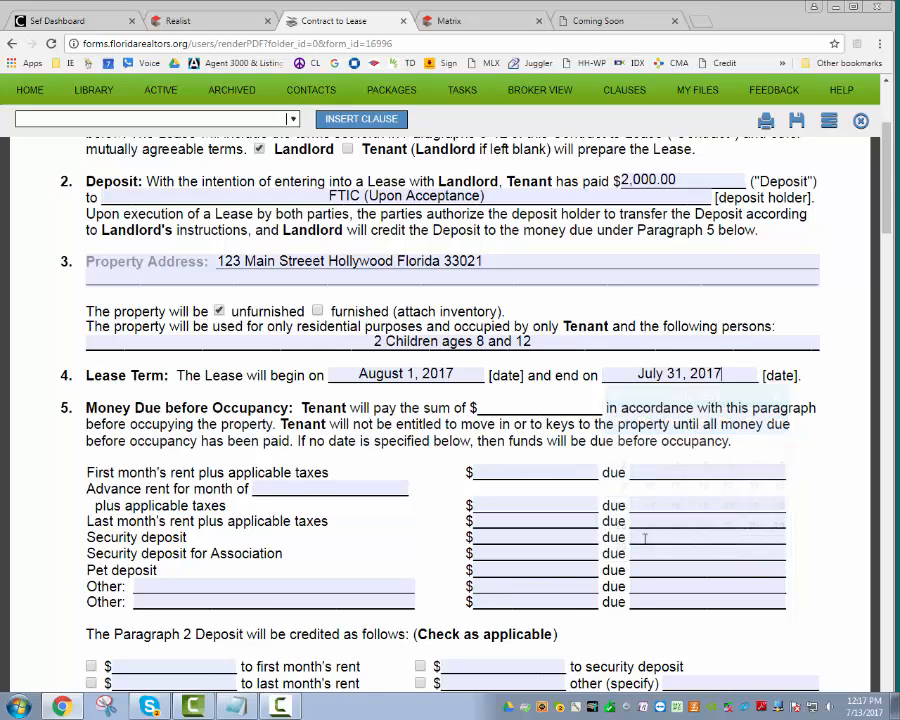
{"action": "key", "text": "BackSpace"}
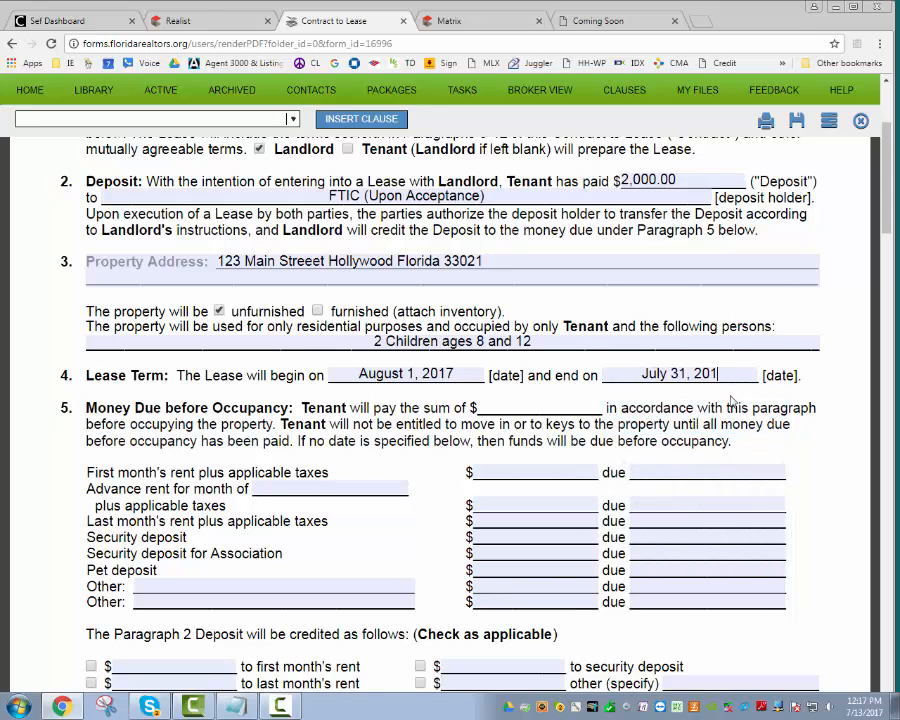
{"action": "type", "text": "8"}
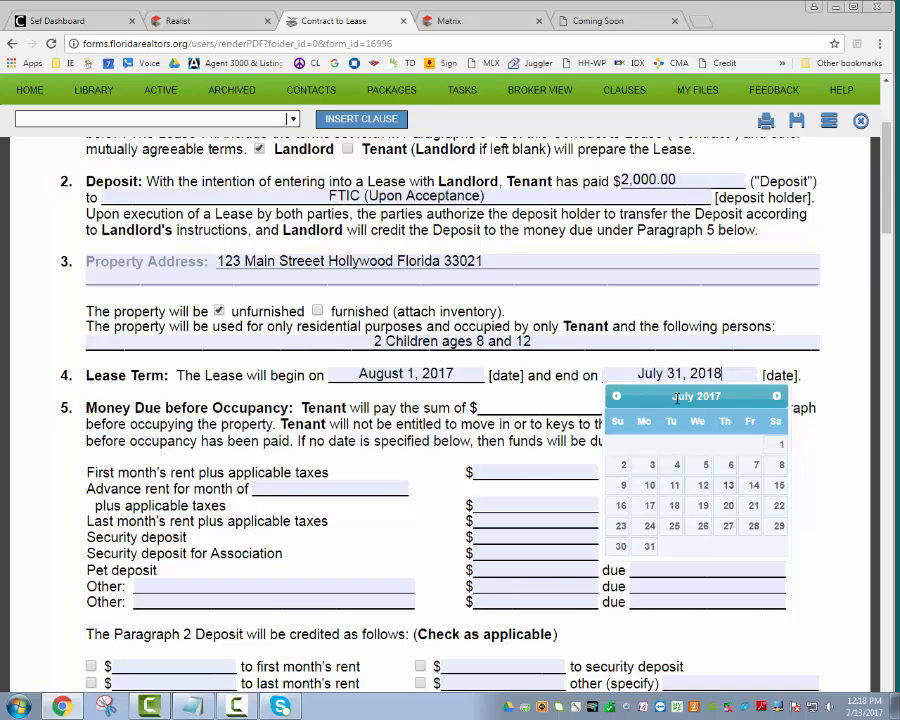
{"action": "left_click", "coordinate": [578, 404]}
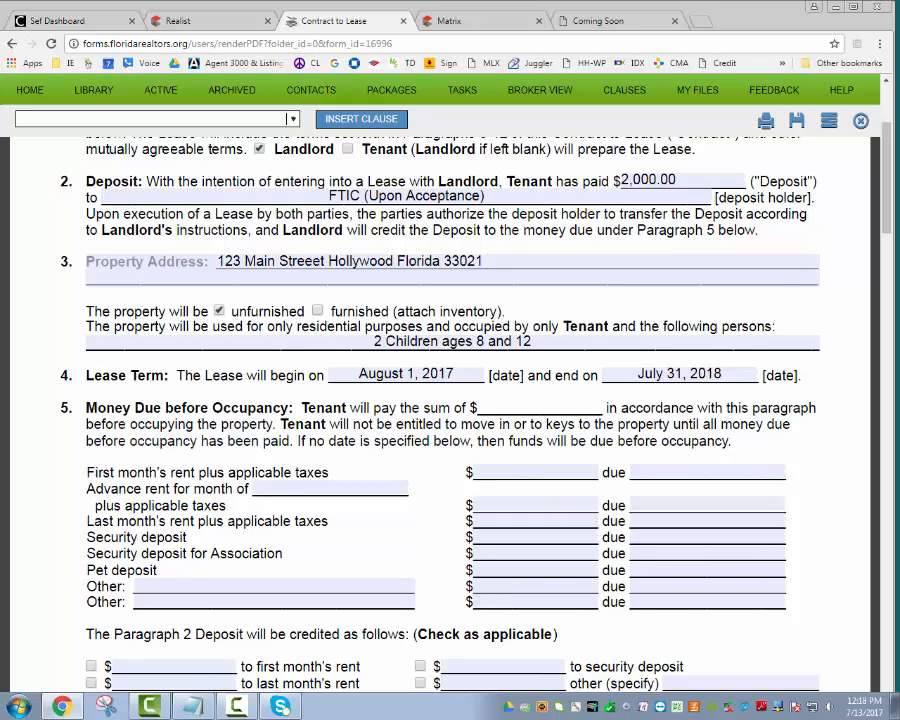
Enter first month's rent of $2,000.00 in paragraph 5, due August 1, 2017.
{"action": "type", "text": "2000"}
{"action": "left_click", "coordinate": [736, 502]}
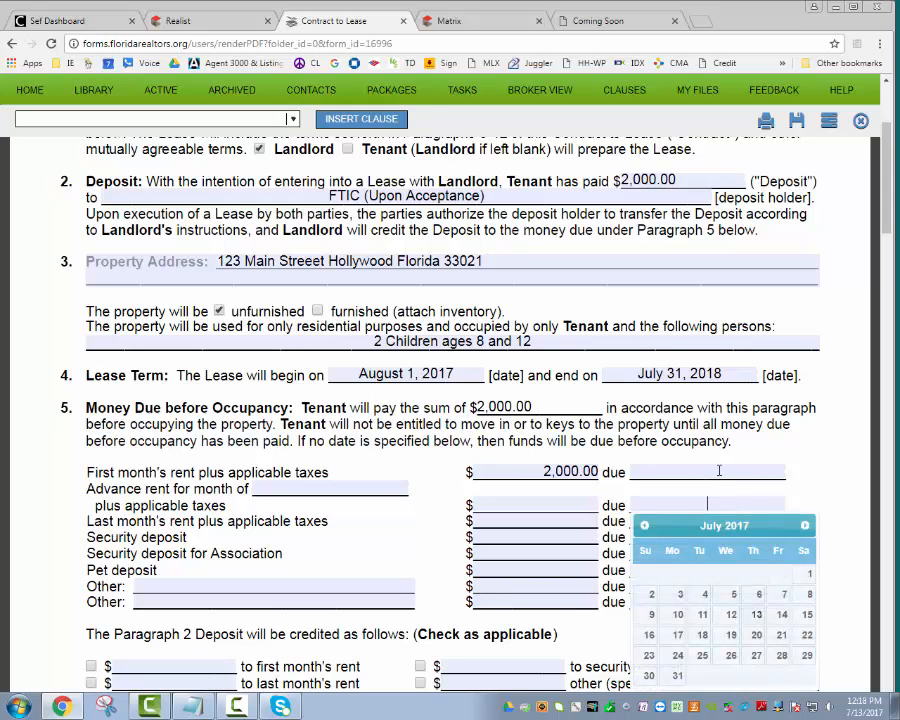
{"action": "left_click", "coordinate": [719, 470]}
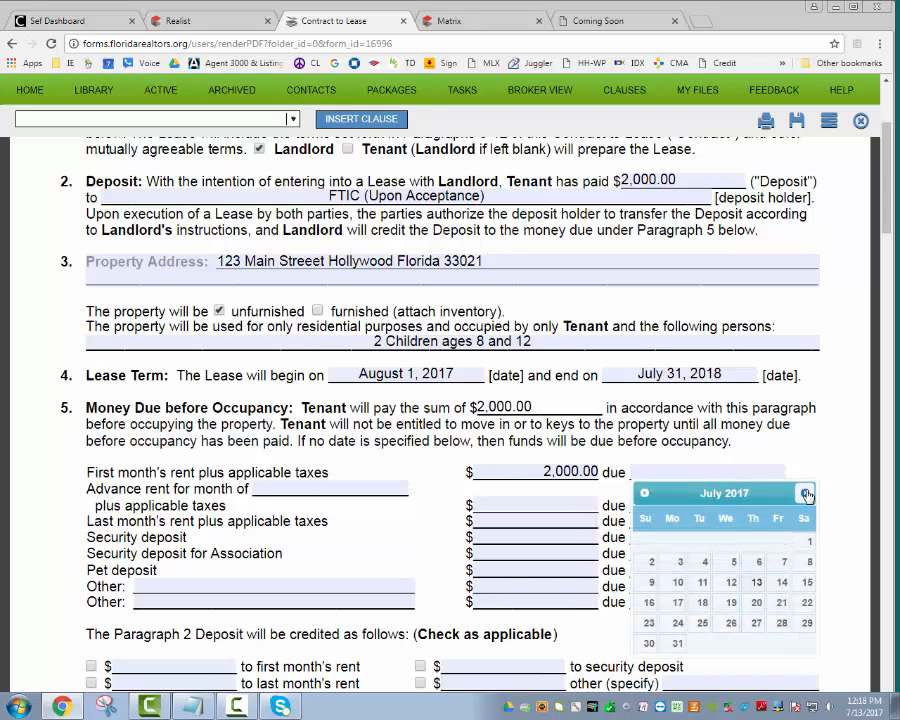
{"action": "left_click", "coordinate": [806, 494]}
{"action": "left_click", "coordinate": [704, 541]}
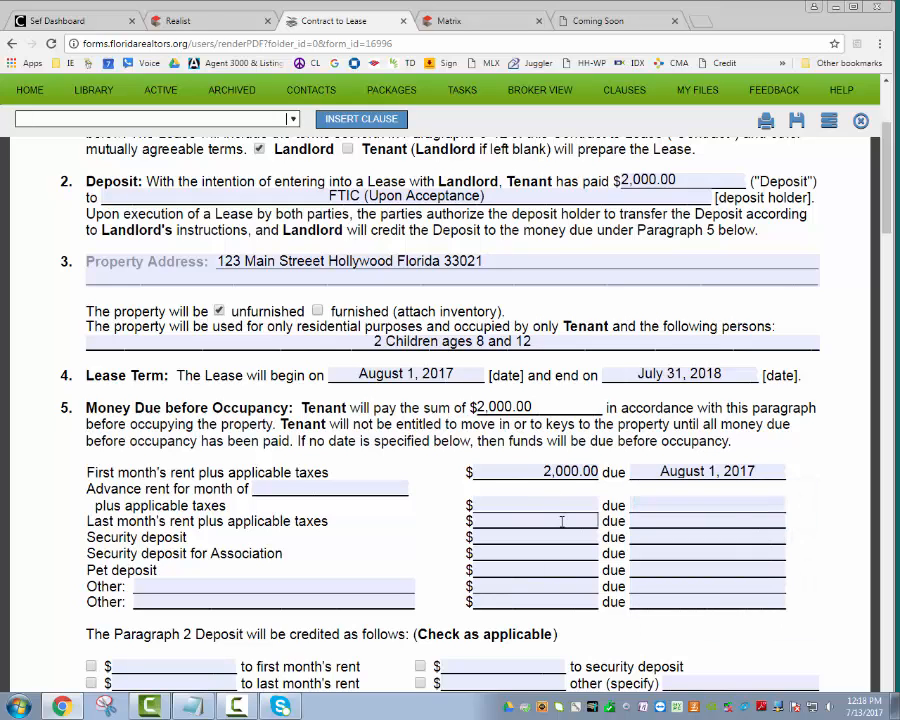
Enter $2,000.00 each for last month's rent and the security deposit.
{"action": "left_click", "coordinate": [558, 519]}
{"action": "type", "text": "2000"}
{"action": "left_click", "coordinate": [578, 540]}
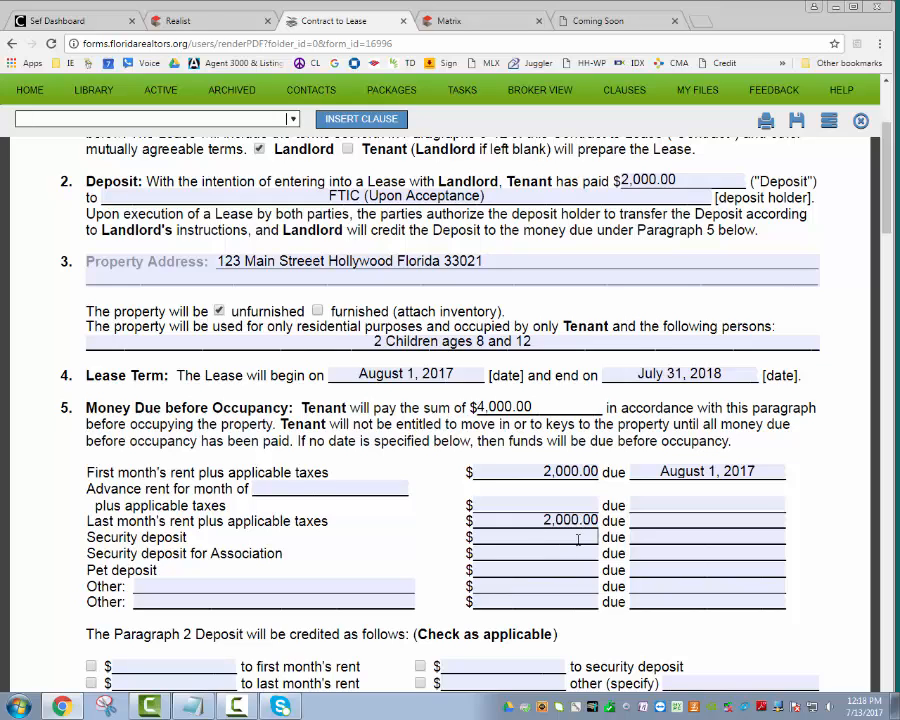
{"action": "type", "text": "2000"}
Set the due dates for last month's rent and the security deposit to August 1, 2017.
{"action": "left_click", "coordinate": [700, 519]}
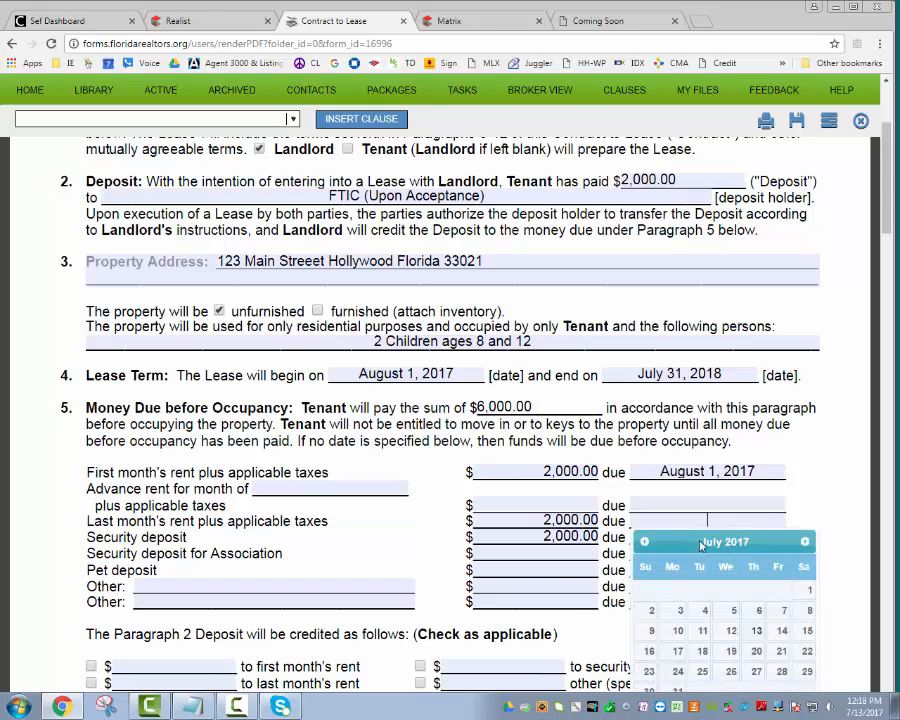
{"action": "left_click", "coordinate": [803, 541]}
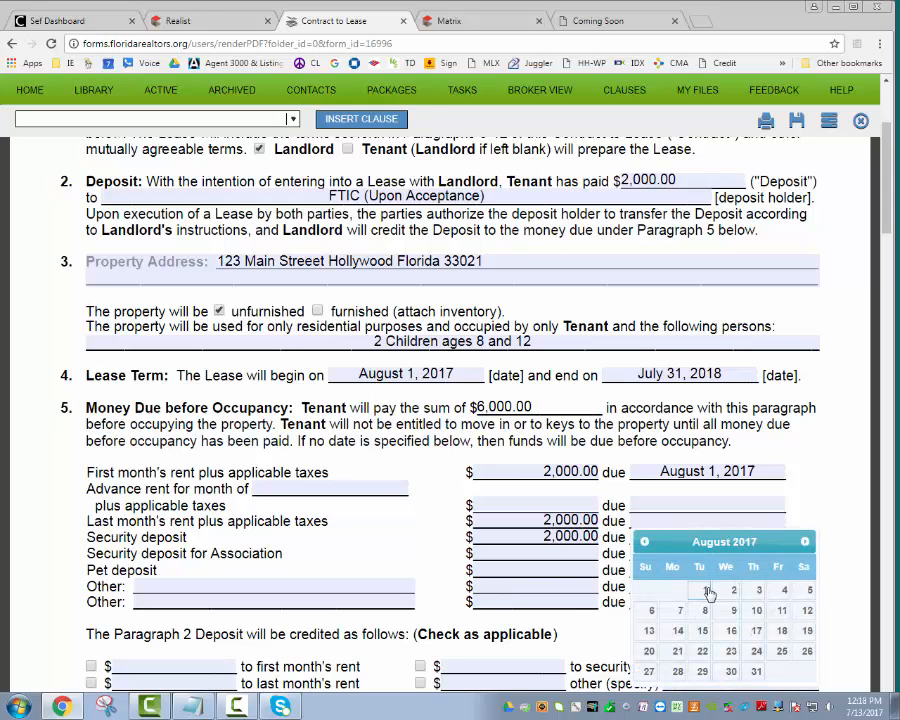
{"action": "left_click", "coordinate": [708, 591]}
{"action": "left_click", "coordinate": [708, 536]}
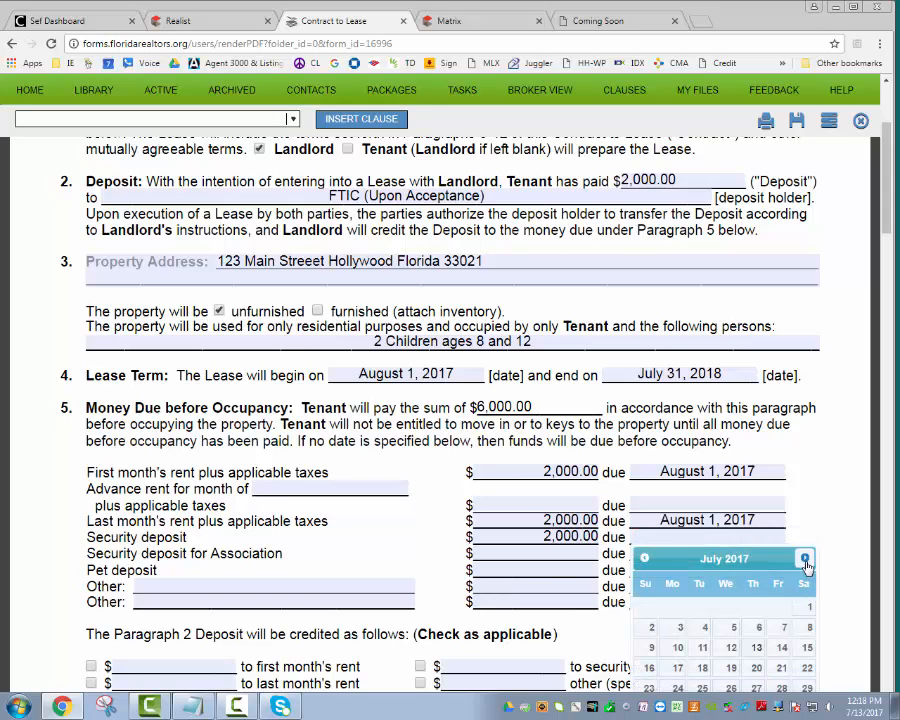
{"action": "left_click", "coordinate": [806, 560]}
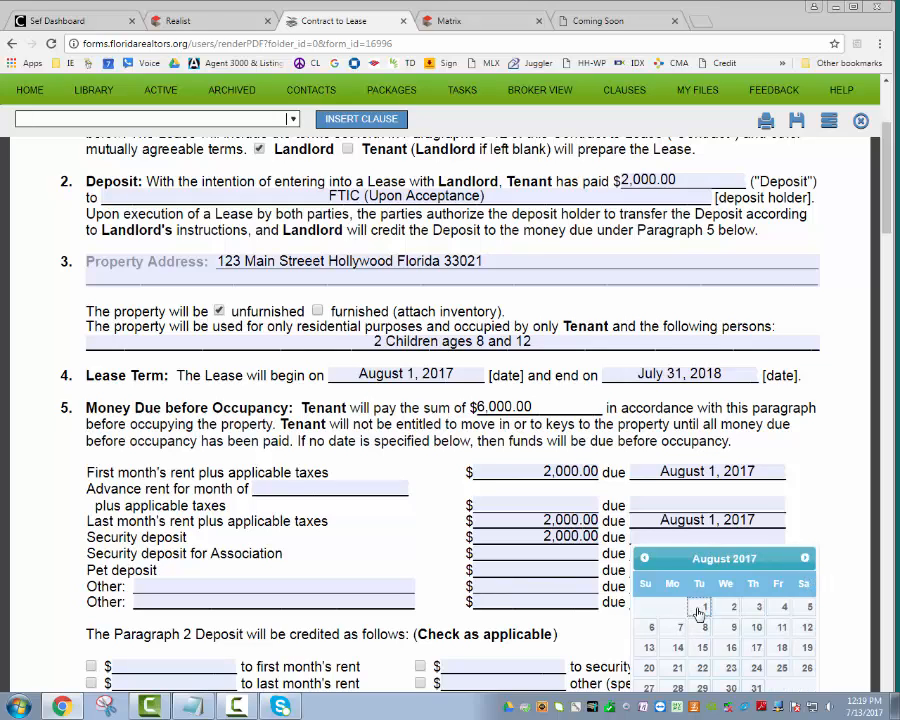
{"action": "left_click", "coordinate": [702, 608]}
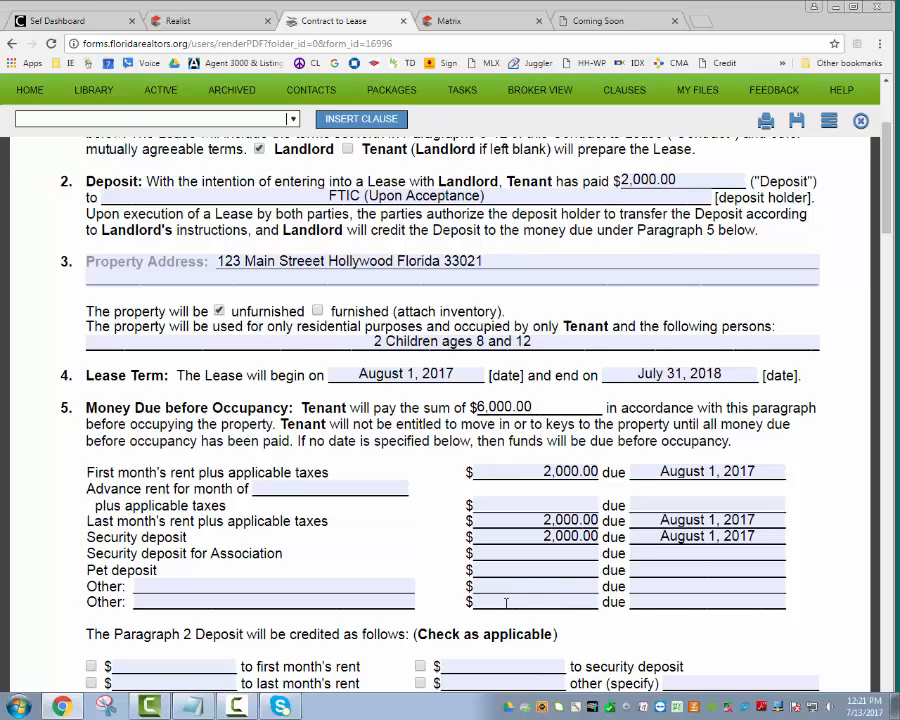
Review the paragraph 2 deposit amount against the money due and deposit crediting options in paragraph 5.
{"action": "left_click", "coordinate": [375, 586]}
{"action": "scroll", "coordinate": [293, 550], "scroll_direction": "down", "scroll_amount": 3}
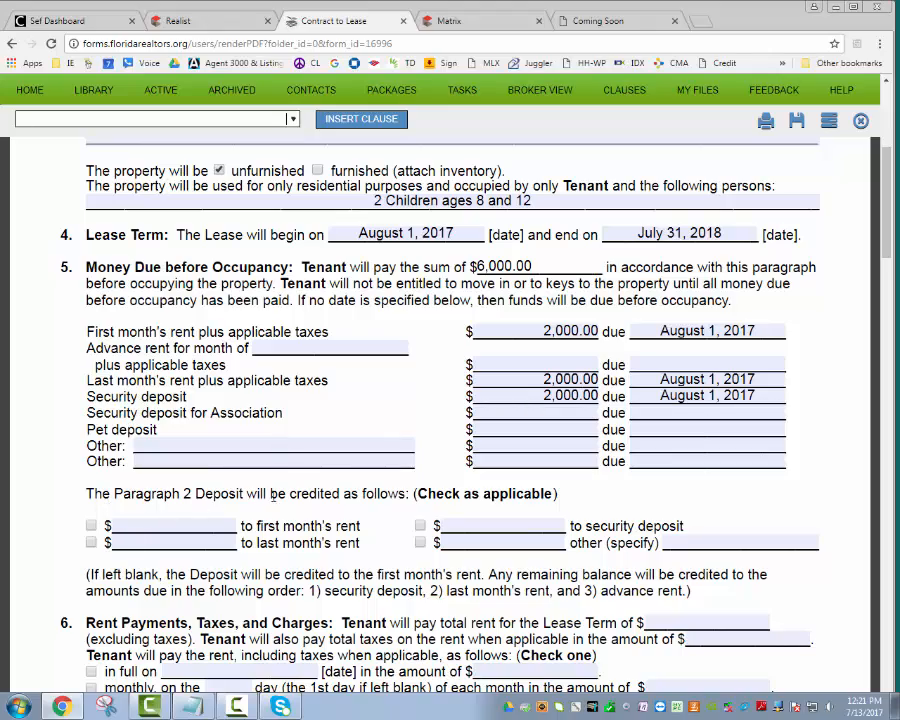
{"action": "scroll", "coordinate": [283, 350], "scroll_direction": "up", "scroll_amount": 8}
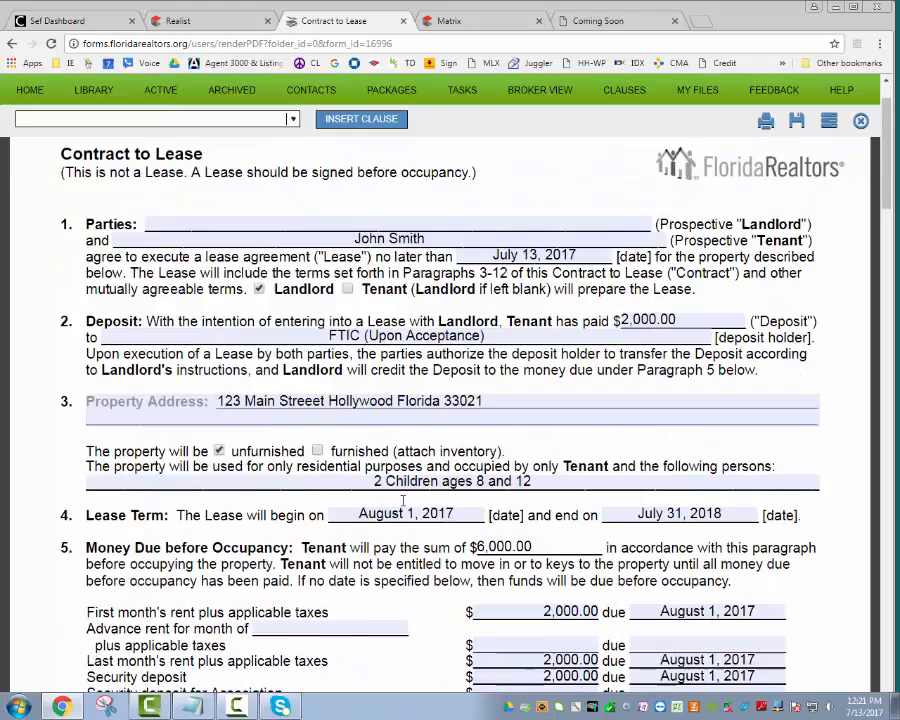
{"action": "left_click_drag", "start_coordinate": [698, 450], "coordinate": [623, 453]}
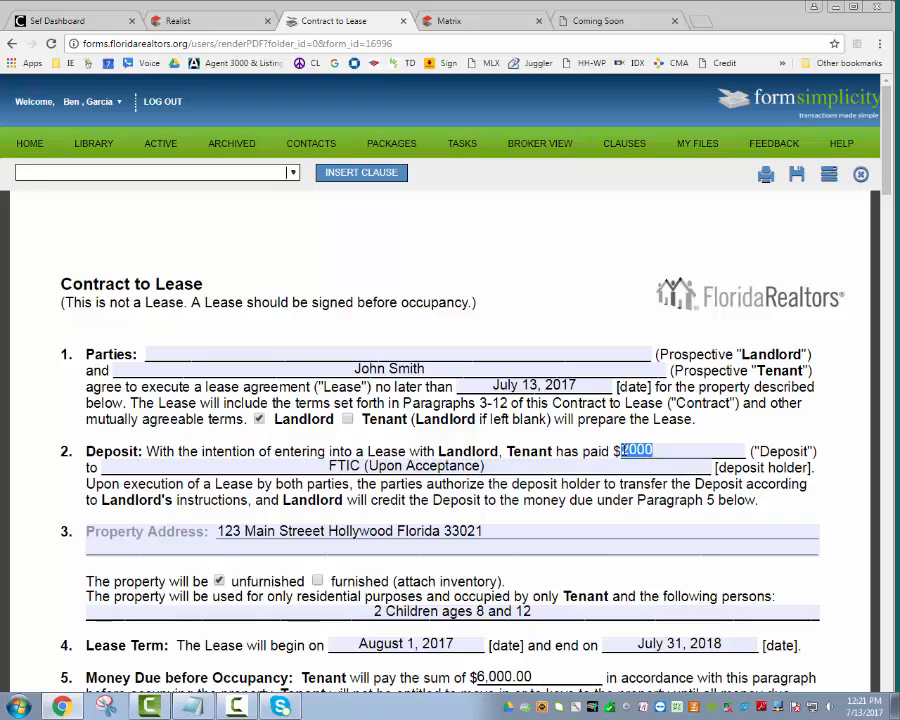
{"action": "scroll", "coordinate": [547, 545], "scroll_direction": "down", "scroll_amount": 1}
{"action": "scroll", "coordinate": [543, 545], "scroll_direction": "down", "scroll_amount": 3}
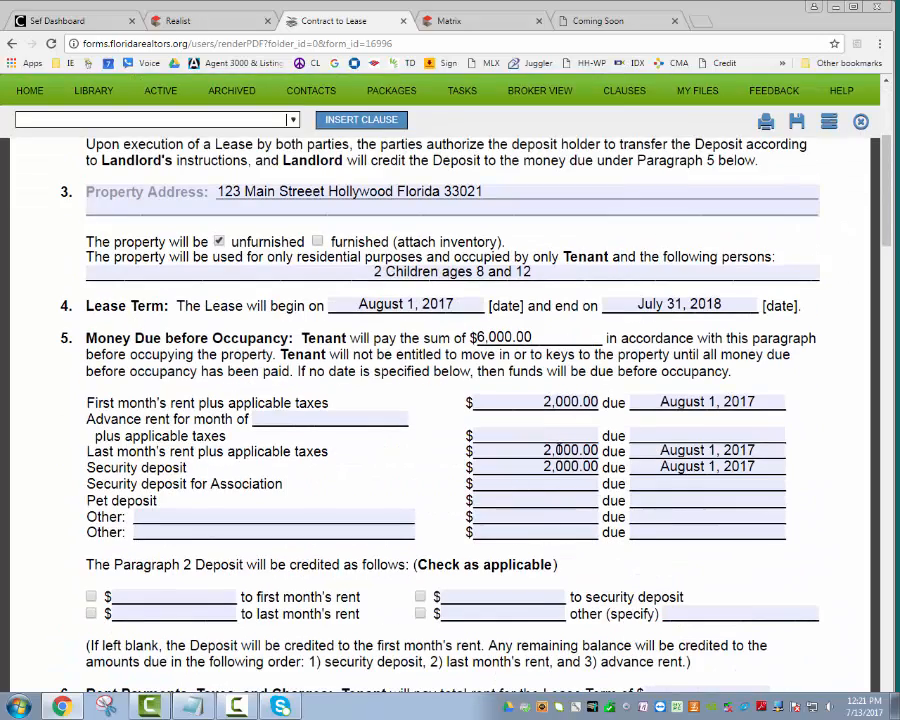
{"action": "scroll", "coordinate": [170, 320], "scroll_direction": "up", "scroll_amount": 2}
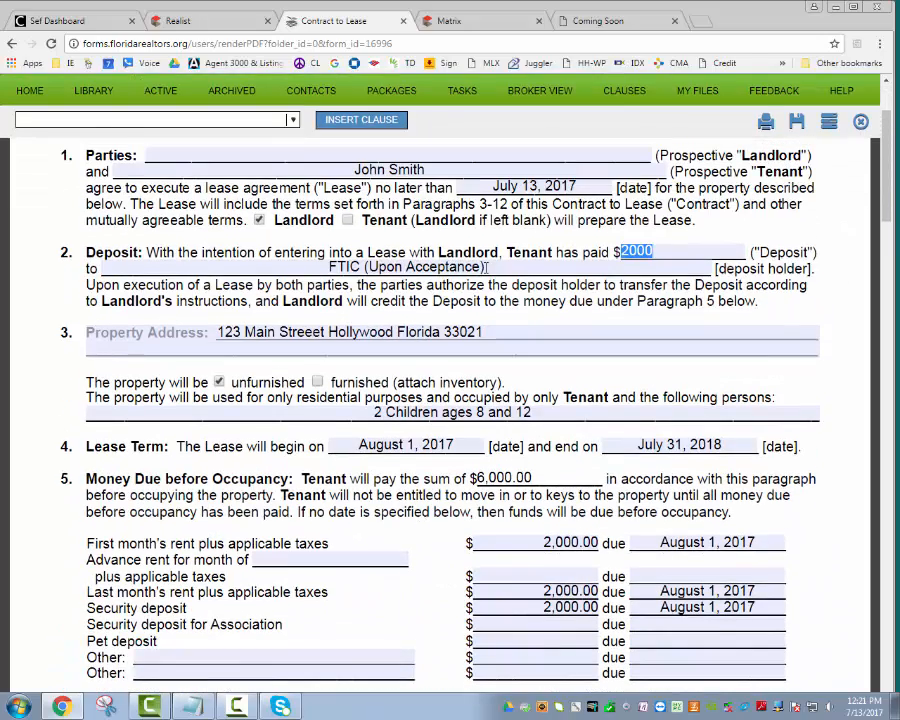
{"action": "scroll", "coordinate": [297, 607], "scroll_direction": "down", "scroll_amount": 1}
{"action": "scroll", "coordinate": [297, 607], "scroll_direction": "down", "scroll_amount": 2}
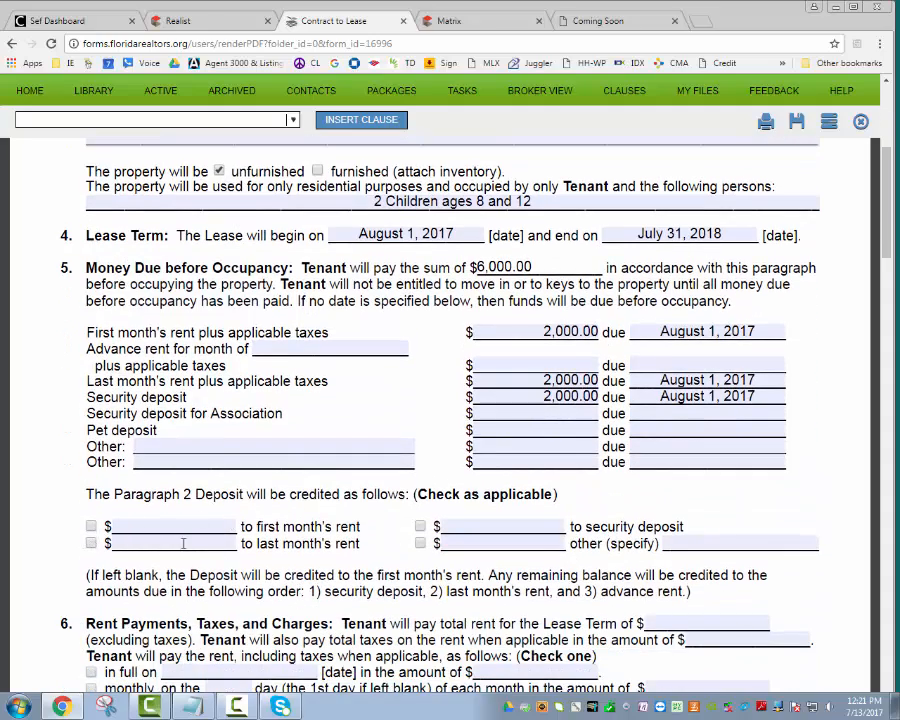
Mark the paragraph 2 deposit as credited to first month's rent in the amount of $2,000.00.
{"action": "left_click", "coordinate": [93, 543]}
{"action": "left_click", "coordinate": [92, 526]}
{"action": "left_click", "coordinate": [93, 543]}
{"action": "left_click", "coordinate": [165, 526]}
{"action": "type", "text": "2000"}
{"action": "left_click", "coordinate": [489, 542]}
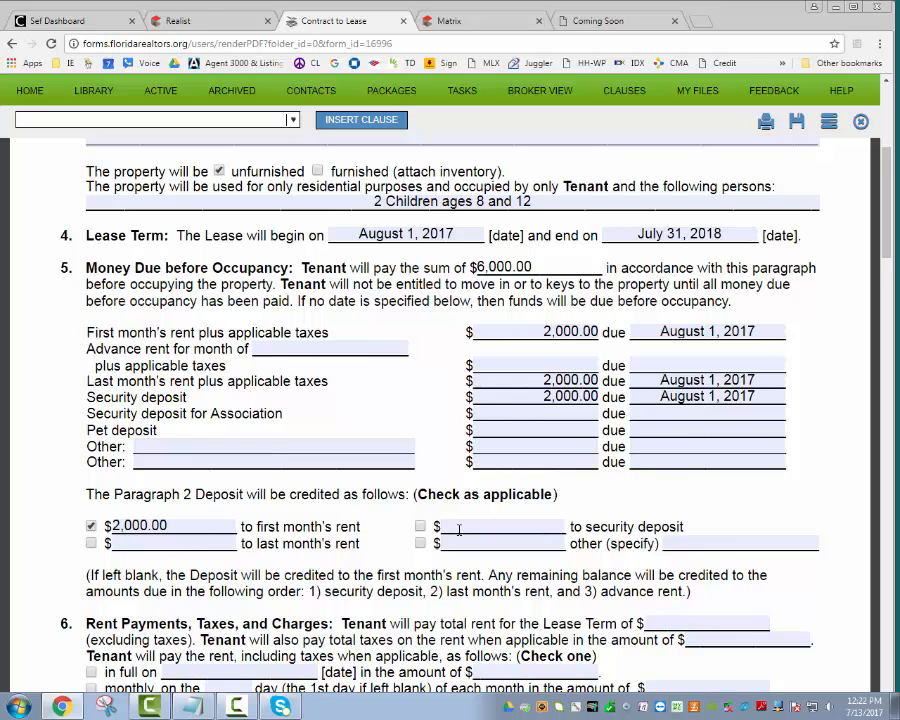
Review the deposit holder entry in paragraph 2 and the deposit crediting terms above paragraph 6.
{"action": "left_click", "coordinate": [179, 525]}
{"action": "left_click", "coordinate": [218, 546]}
{"action": "scroll", "coordinate": [218, 541], "scroll_direction": "up", "scroll_amount": 3}
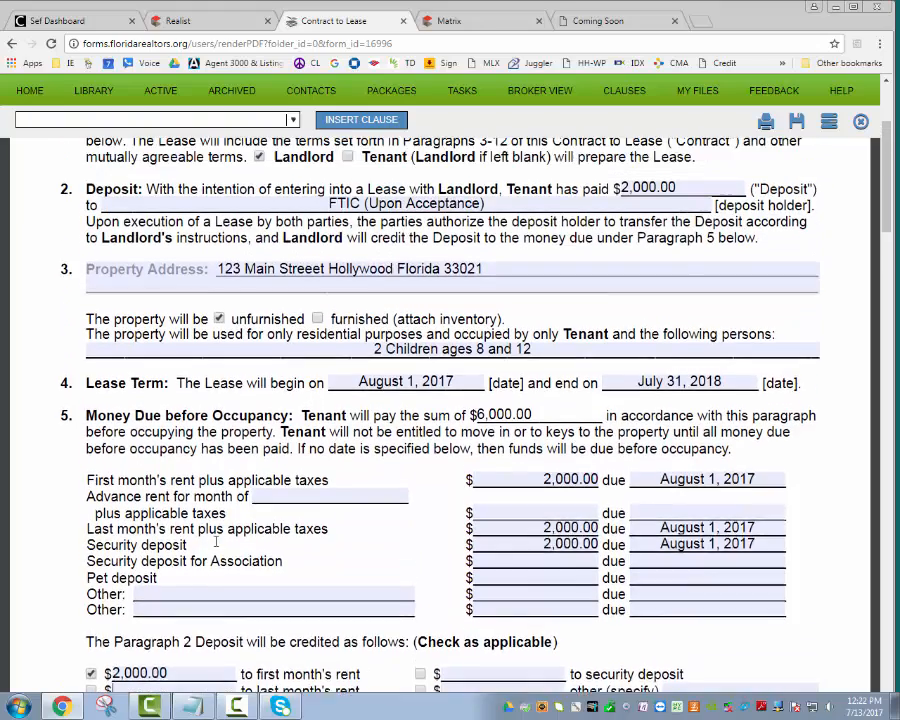
{"action": "left_click_drag", "start_coordinate": [329, 266], "coordinate": [486, 266]}
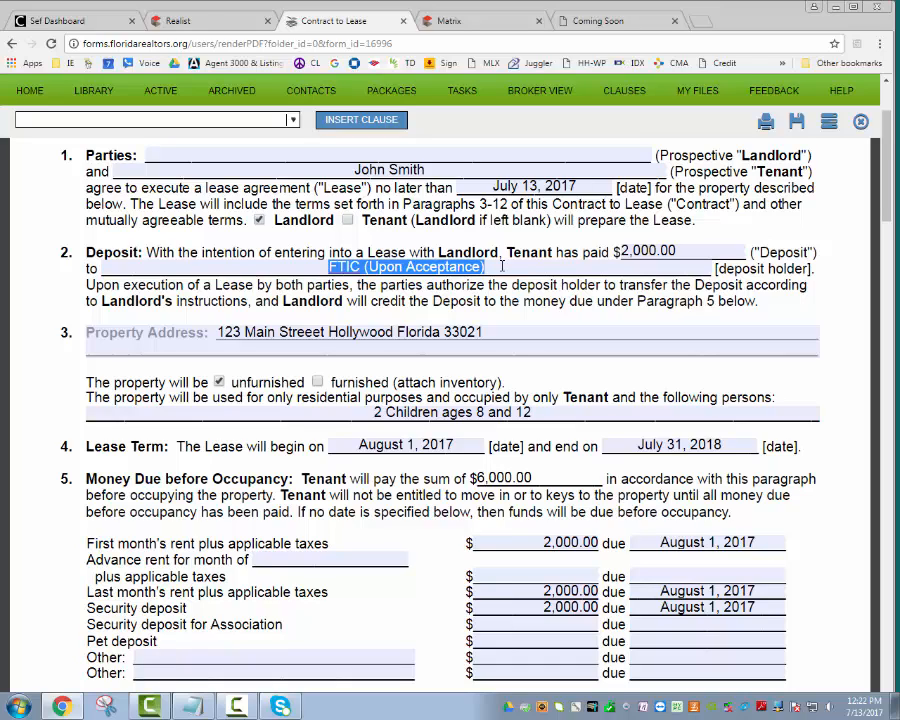
{"action": "left_click", "coordinate": [432, 294]}
{"action": "scroll", "coordinate": [432, 294], "scroll_direction": "down", "scroll_amount": 5}
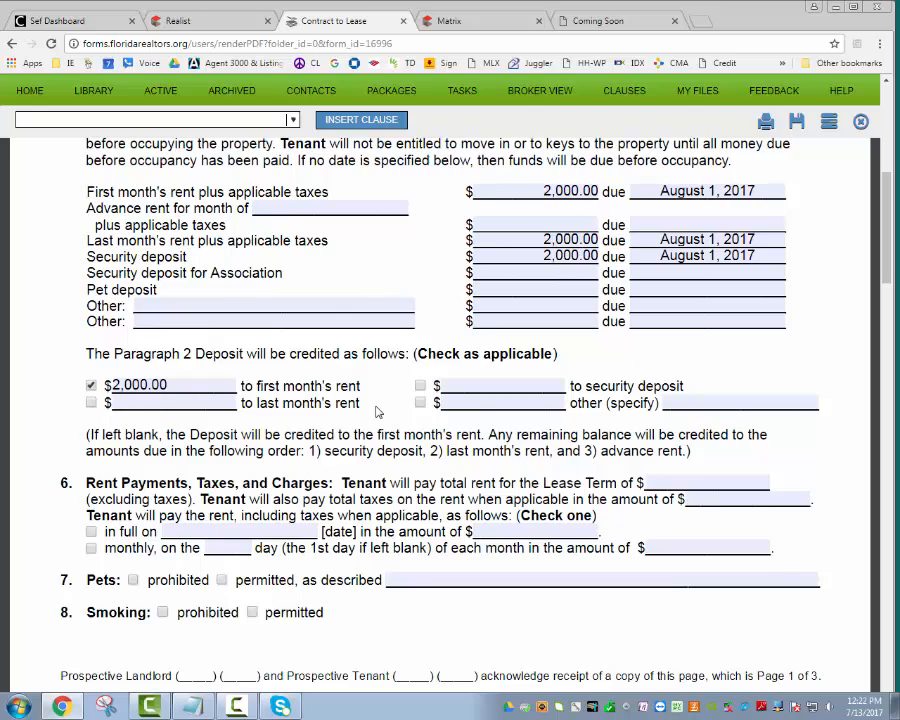
{"action": "scroll", "coordinate": [378, 411], "scroll_direction": "down", "scroll_amount": 2}
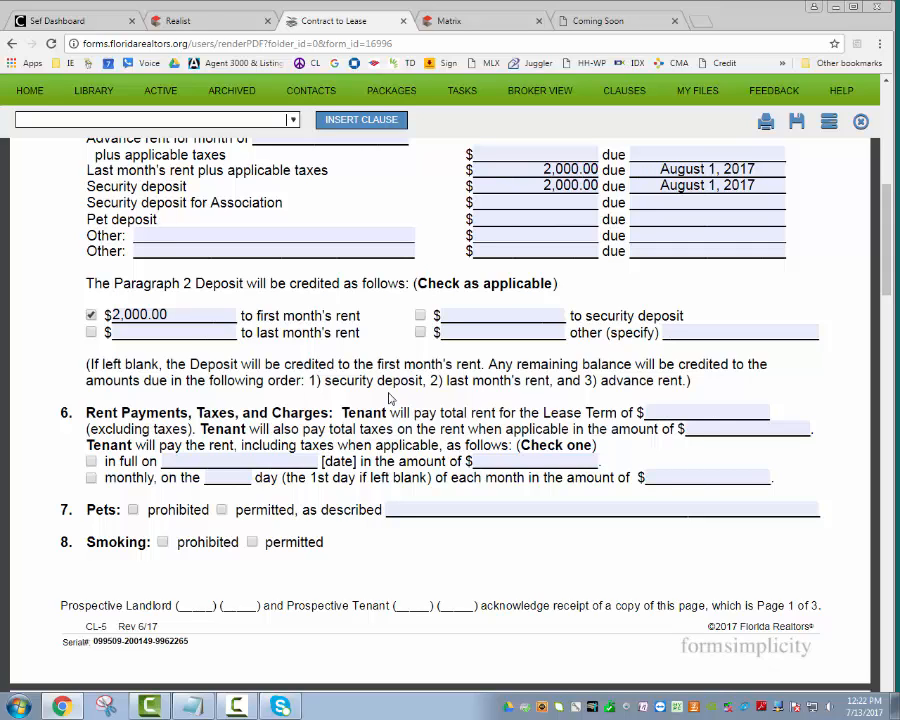
{"action": "scroll", "coordinate": [389, 398], "scroll_direction": "down", "scroll_amount": 1}
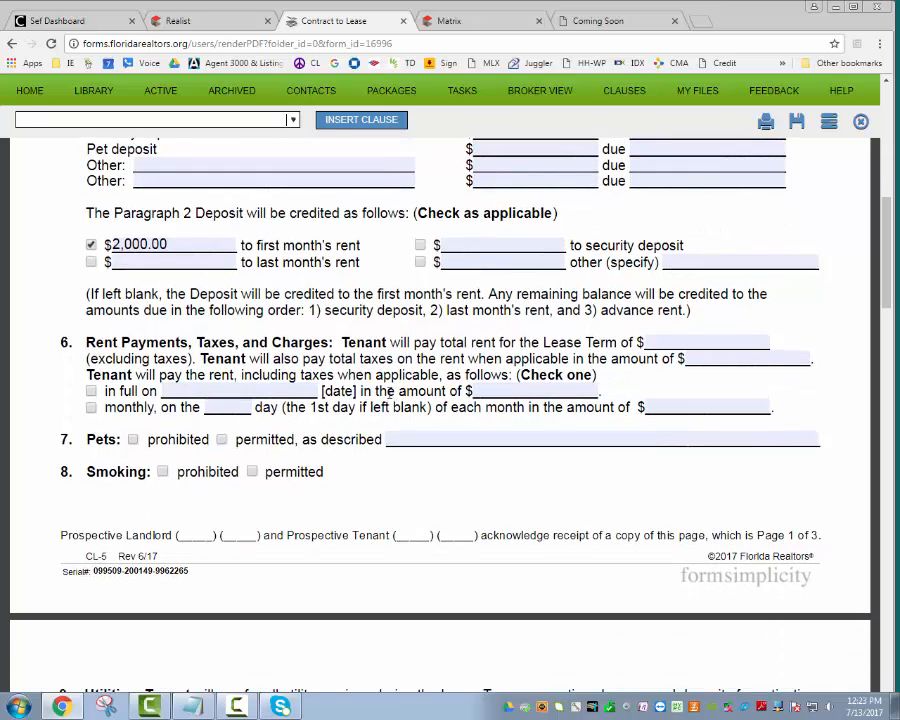
In paragraph 6, enter a total lease-term rent of $24,000.00 and total taxes of $0.
{"action": "scroll", "coordinate": [344, 428], "scroll_direction": "up", "scroll_amount": 1}
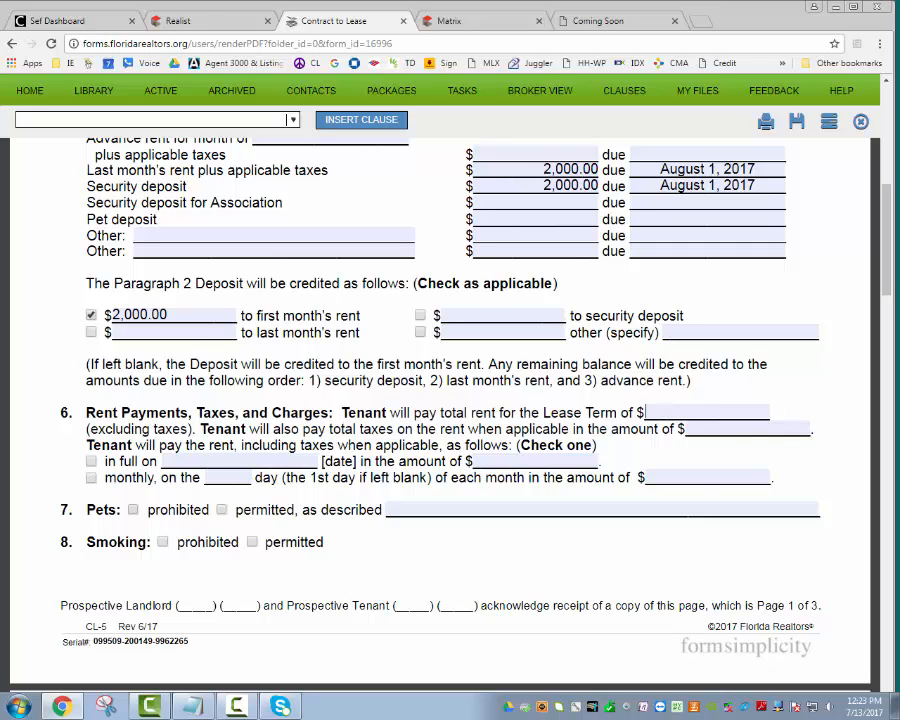
{"action": "type", "text": "24000"}
{"action": "left_click", "coordinate": [745, 431]}
{"action": "type", "text": "0"}
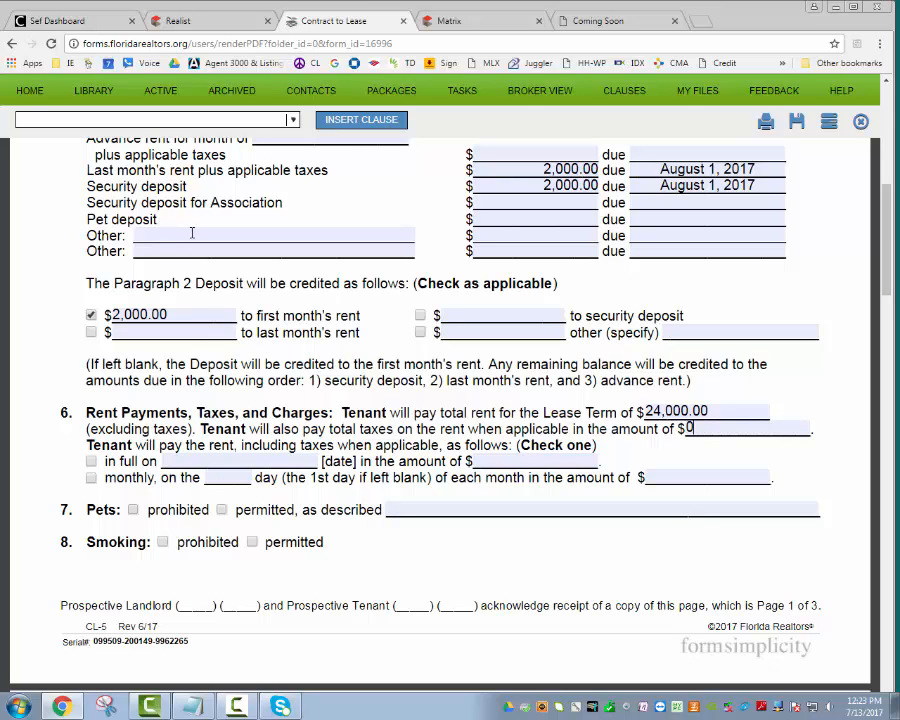
Choose monthly rent payments on day 1 of each month in the amount of $2,000.00.
{"action": "scroll", "coordinate": [235, 226], "scroll_direction": "up", "scroll_amount": 1}
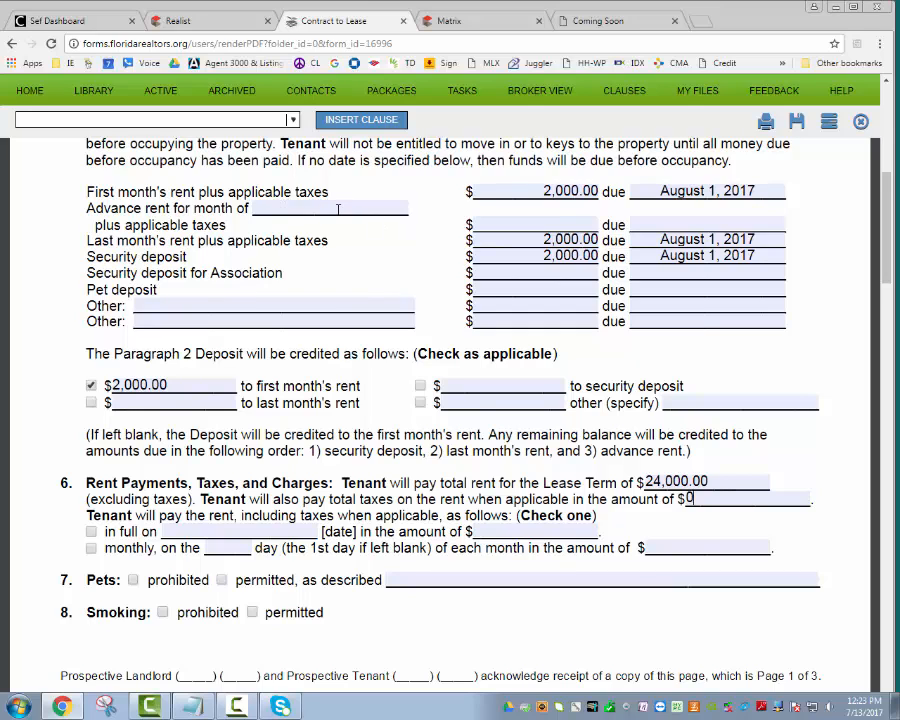
{"action": "scroll", "coordinate": [349, 498], "scroll_direction": "down", "scroll_amount": 2}
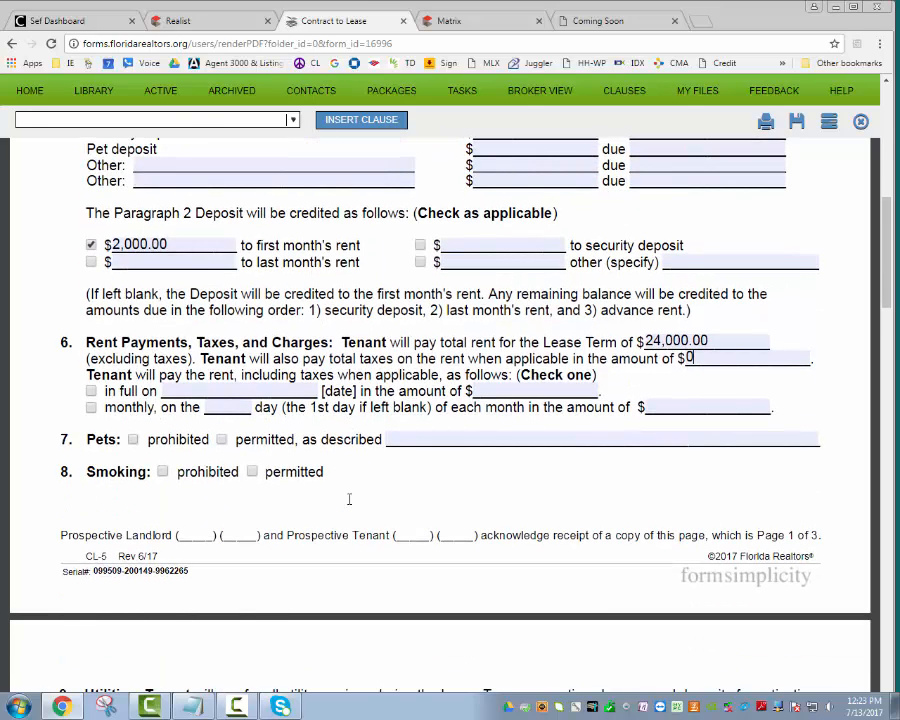
{"action": "left_click", "coordinate": [91, 407]}
{"action": "left_click", "coordinate": [219, 409]}
{"action": "left_click", "coordinate": [658, 407]}
{"action": "type", "text": "2000"}
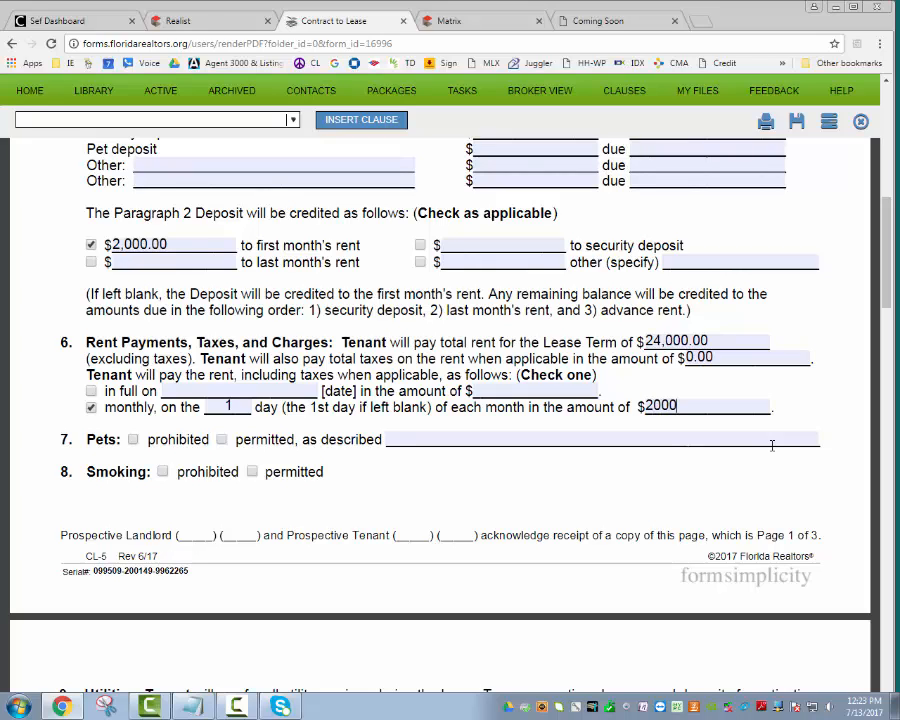
{"action": "left_click", "coordinate": [595, 463]}
Mark pets as permitted in paragraph 7 with the description "As Per MLS".
{"action": "left_click", "coordinate": [222, 440]}
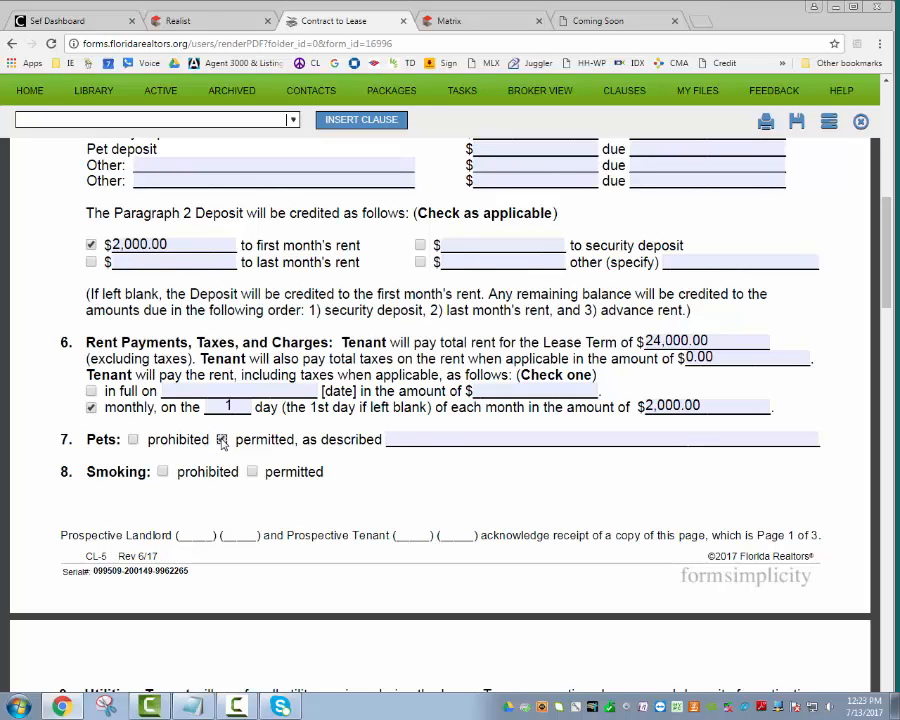
{"action": "left_click", "coordinate": [543, 438]}
{"action": "type", "text": "As Per MLS"}
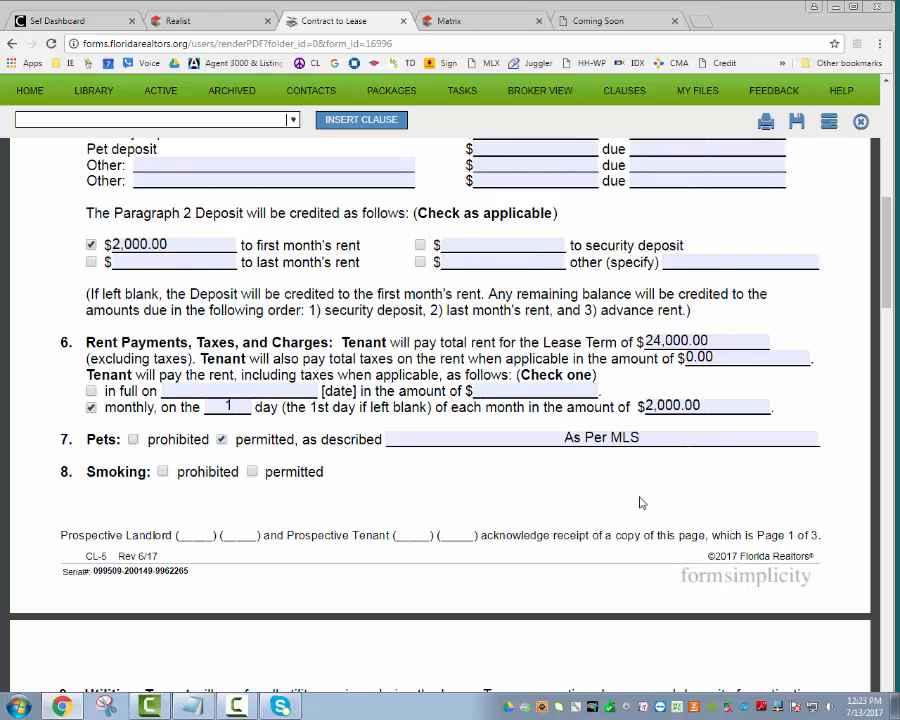
Extend the pets description in paragraph 7 with "Pets Y-20 (Tenant has not pets)".
{"action": "type", "text": " Pe"}
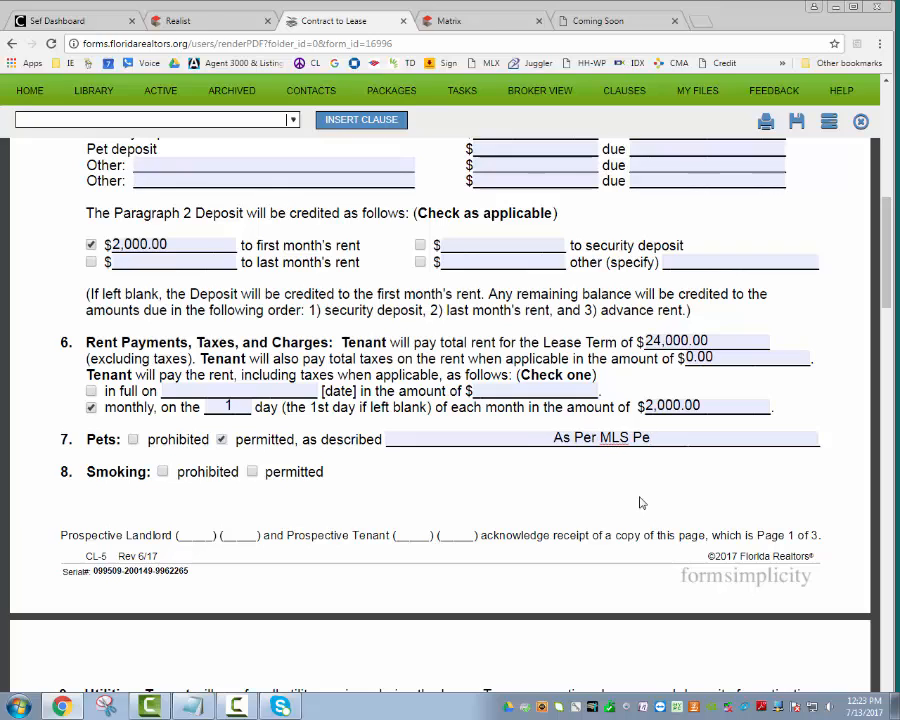
{"action": "type", "text": "ts Y"}
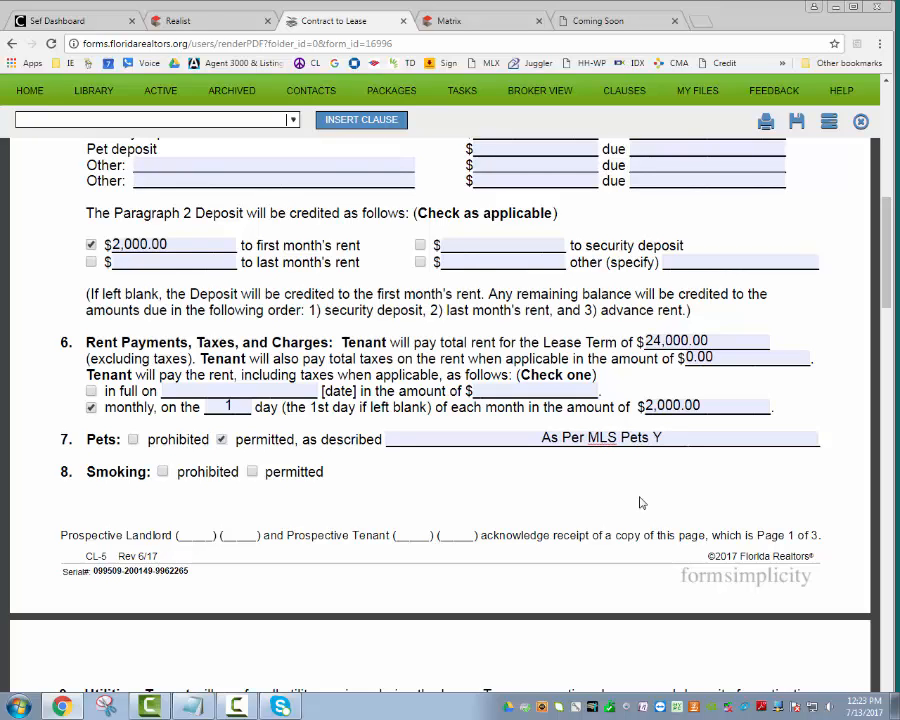
{"action": "type", "text": "-20"}
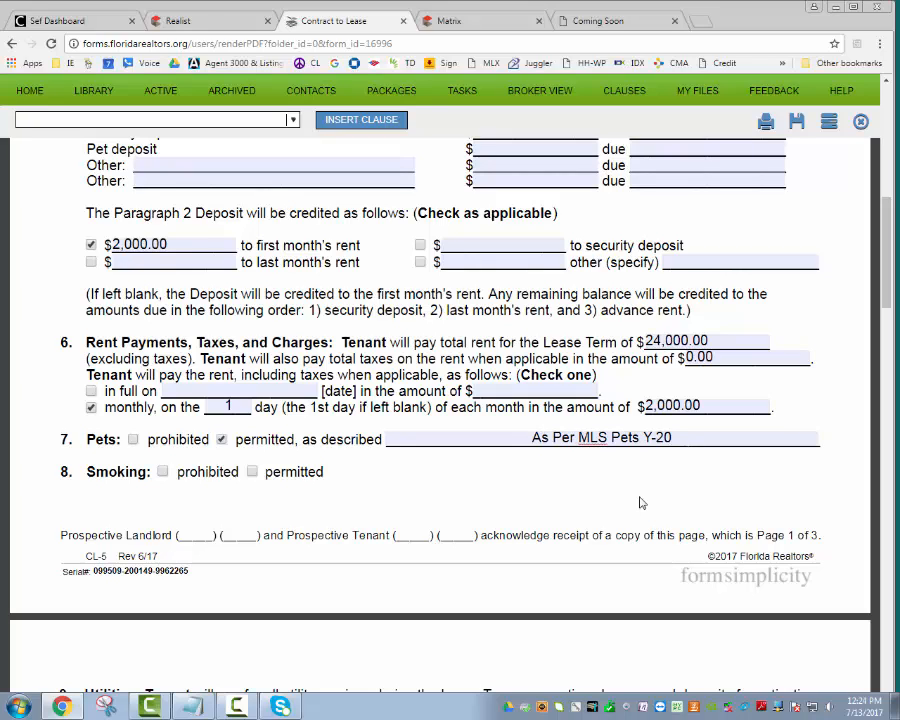
{"action": "type", "text": " ("}
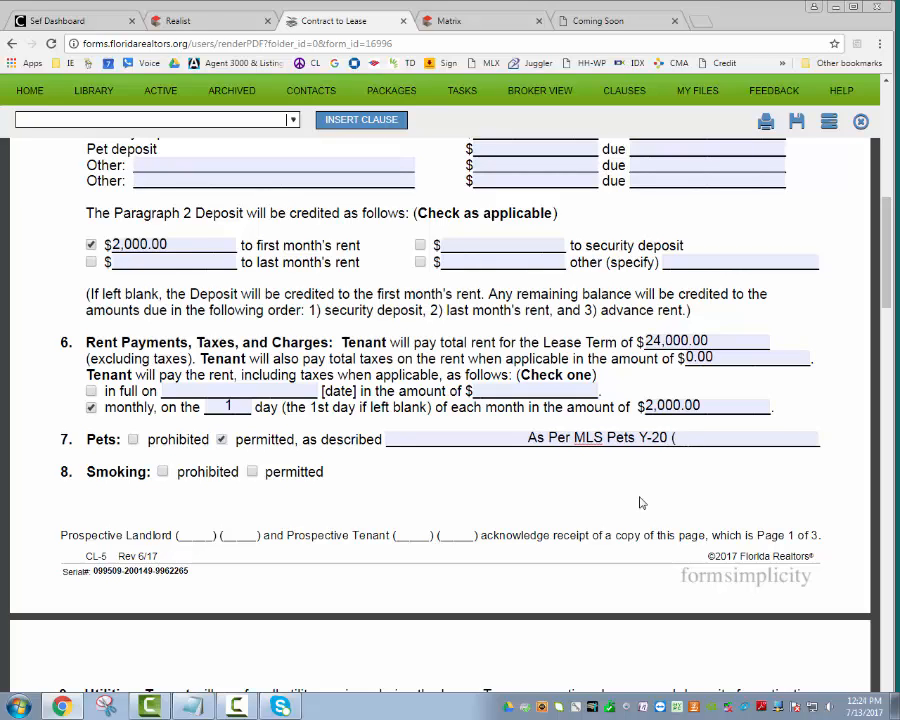
{"action": "type", "text": "Tenant"}
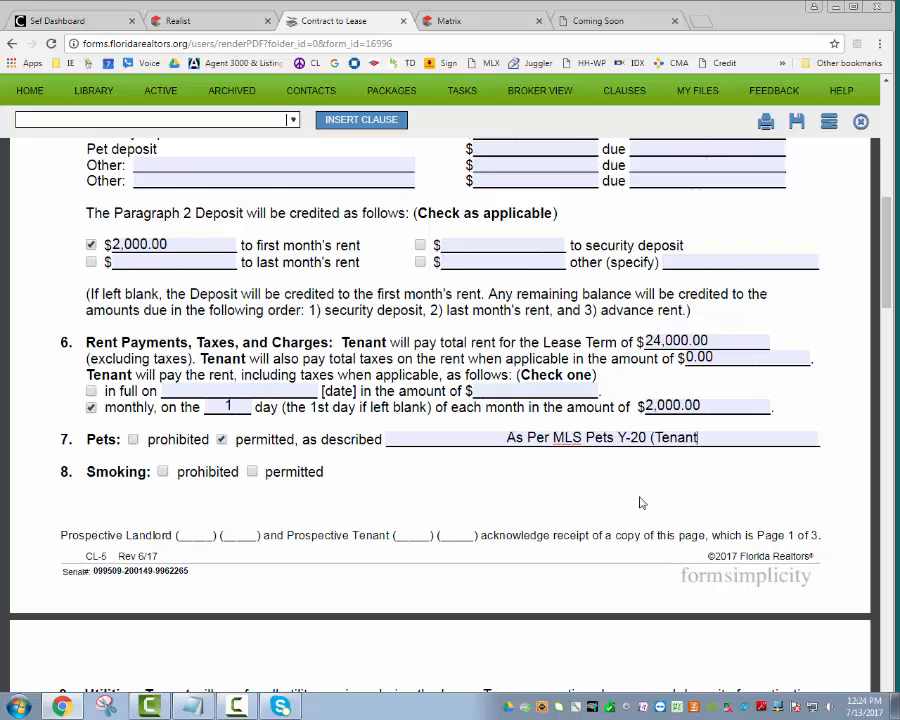
{"action": "type", "text": " has not pets)"}
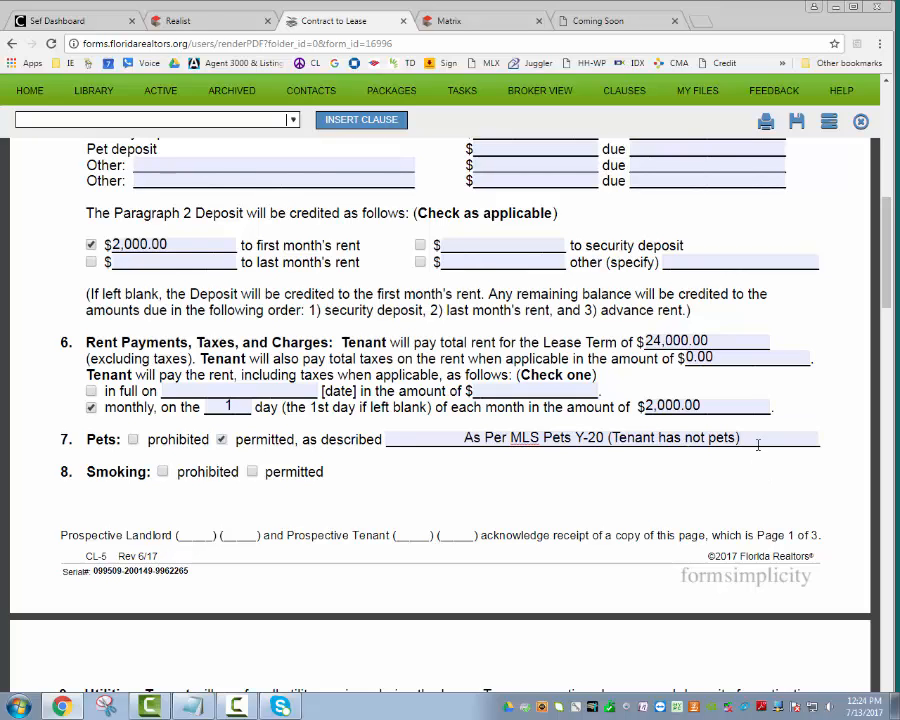
Replace the parenthesised note in the pets description with "Tenant has 1 Cat".
{"action": "left_click_drag", "start_coordinate": [740, 437], "coordinate": [610, 437]}
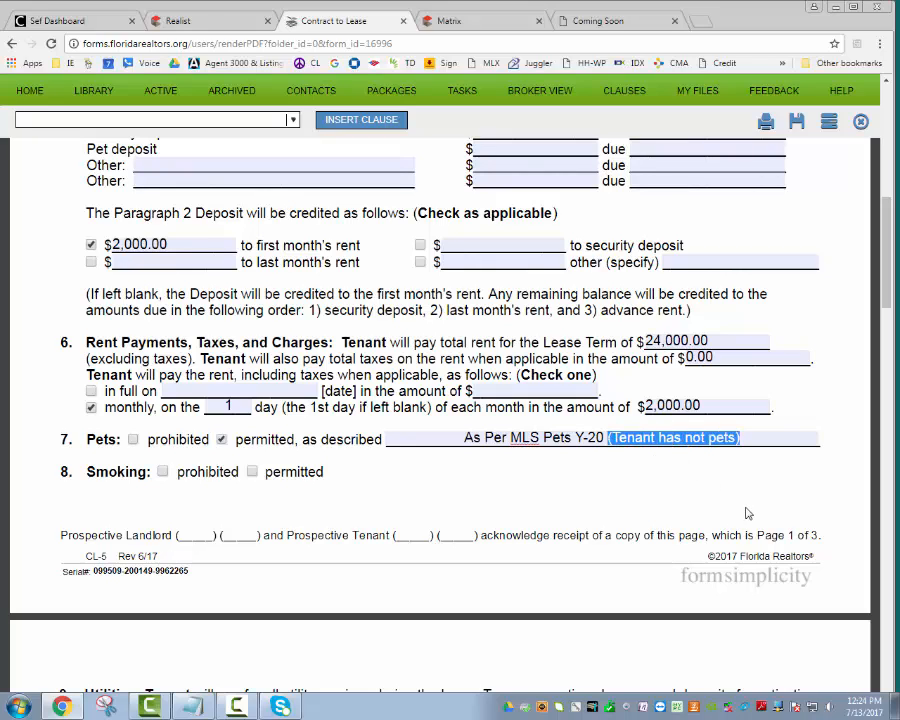
{"action": "key", "text": "BackSpace"}
{"action": "type", "text": "Tenats"}
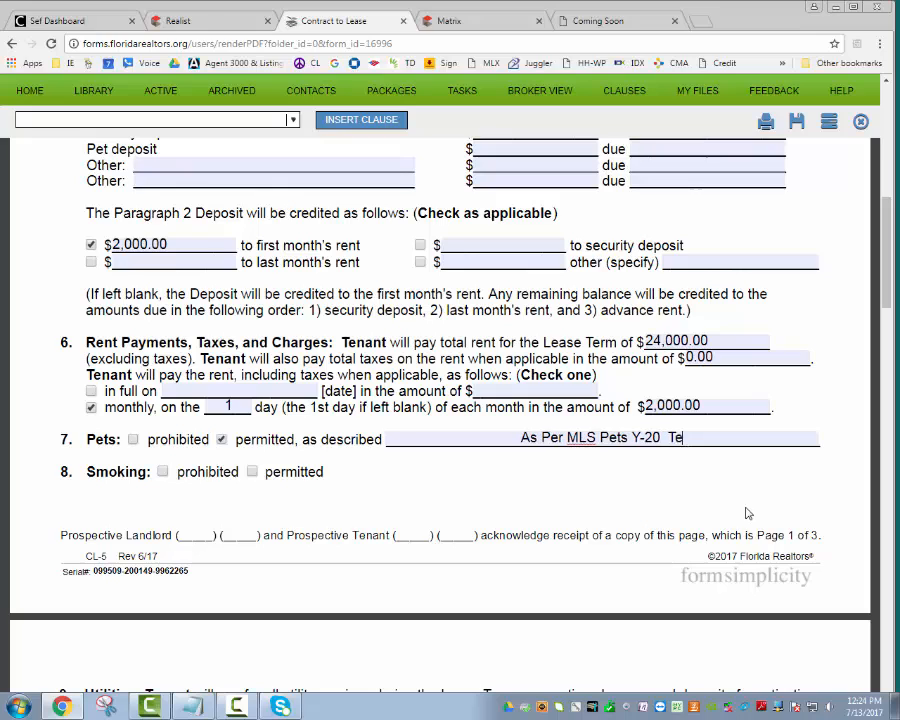
{"action": "key", "text": "BackSpace"}
{"action": "key", "text": "BackSpace"}
{"action": "type", "text": "nt"}
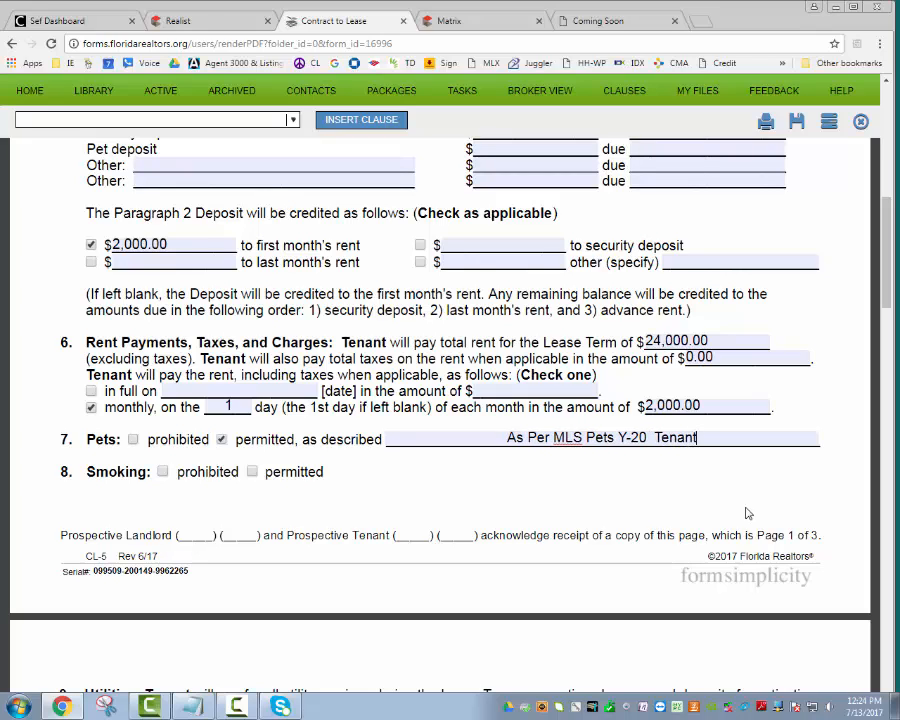
{"action": "type", "text": " has a"}
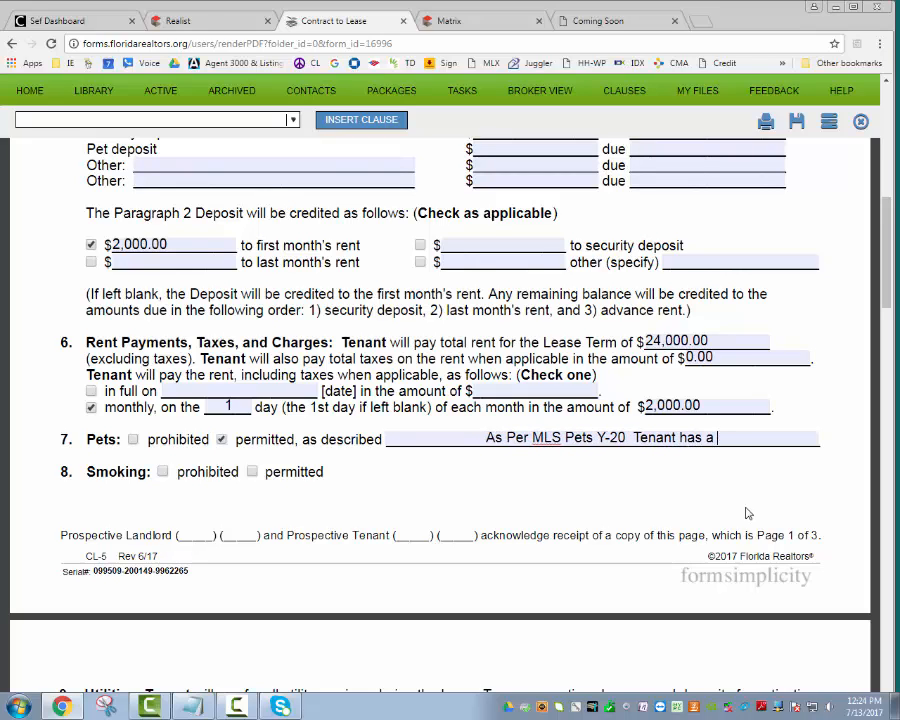
{"action": "key", "text": "BackSpace"}
{"action": "key", "text": "BackSpace"}
{"action": "type", "text": "1 X"}
{"action": "key", "text": "BackSpace"}
{"action": "type", "text": "Cat"}
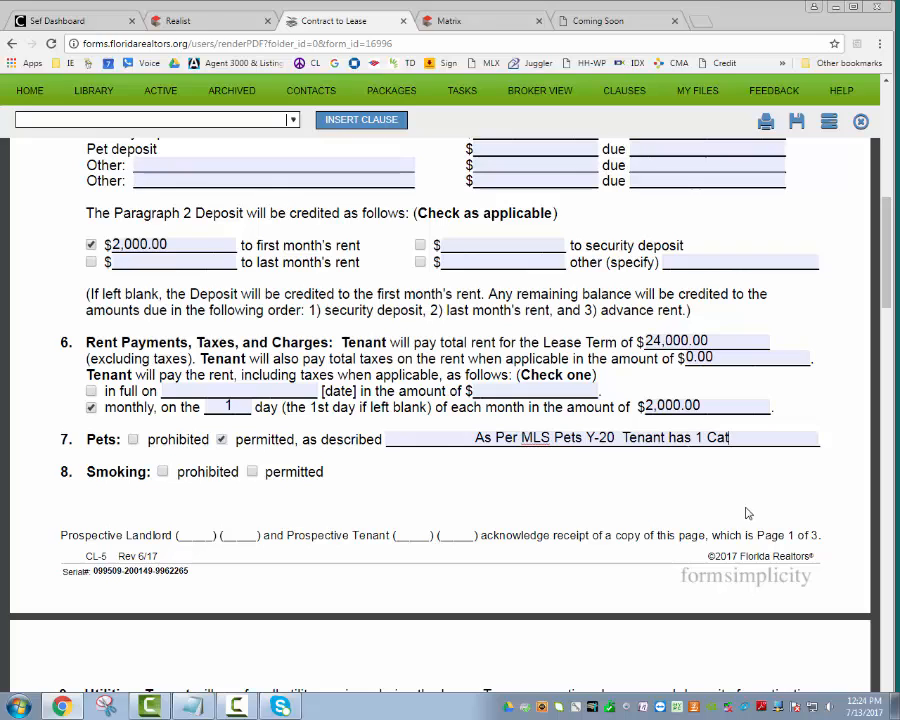
Change the tenant's pet in the paragraph 7 description to "12lb Yorkie".
{"action": "key", "text": "BackSpace"}
{"action": "key", "text": "BackSpace"}
{"action": "key", "text": "BackSpace"}
{"action": "key", "text": "BackSpace"}
{"action": "key", "text": "BackSpace"}
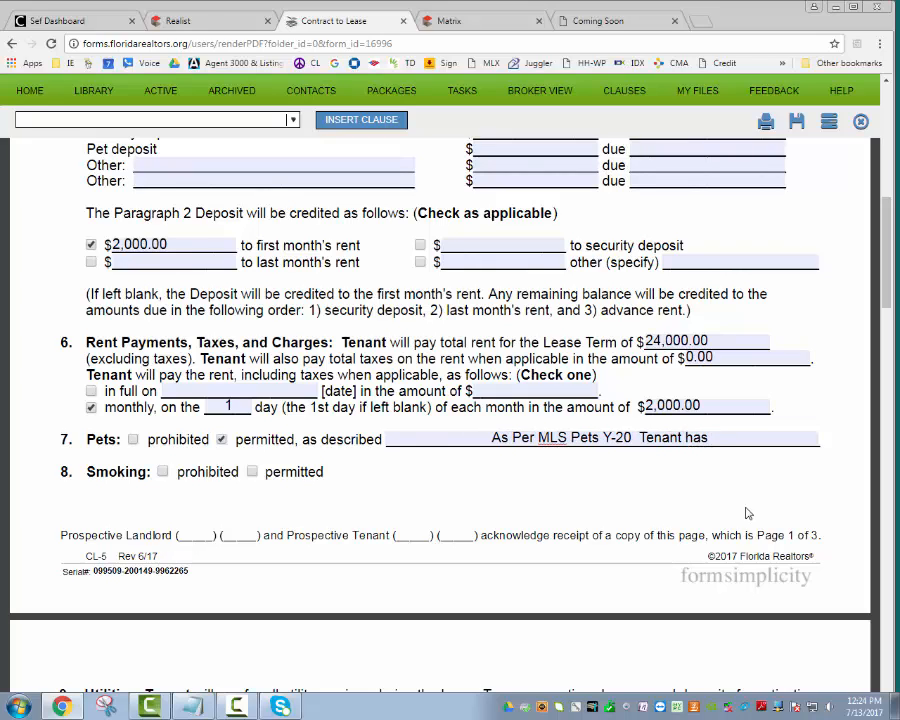
{"action": "type", "text": "12"}
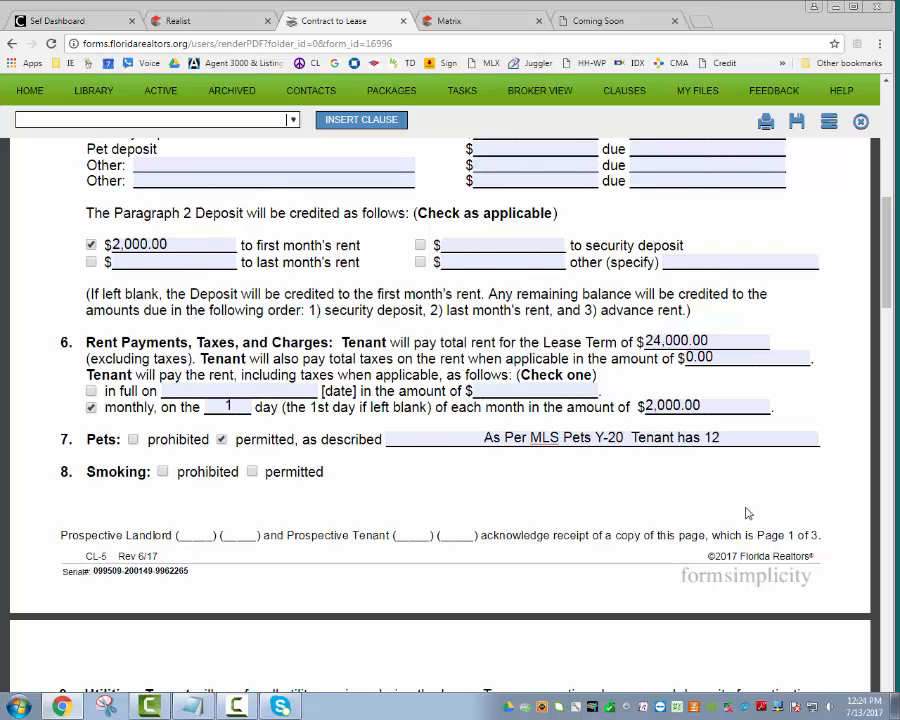
{"action": "type", "text": "lb "}
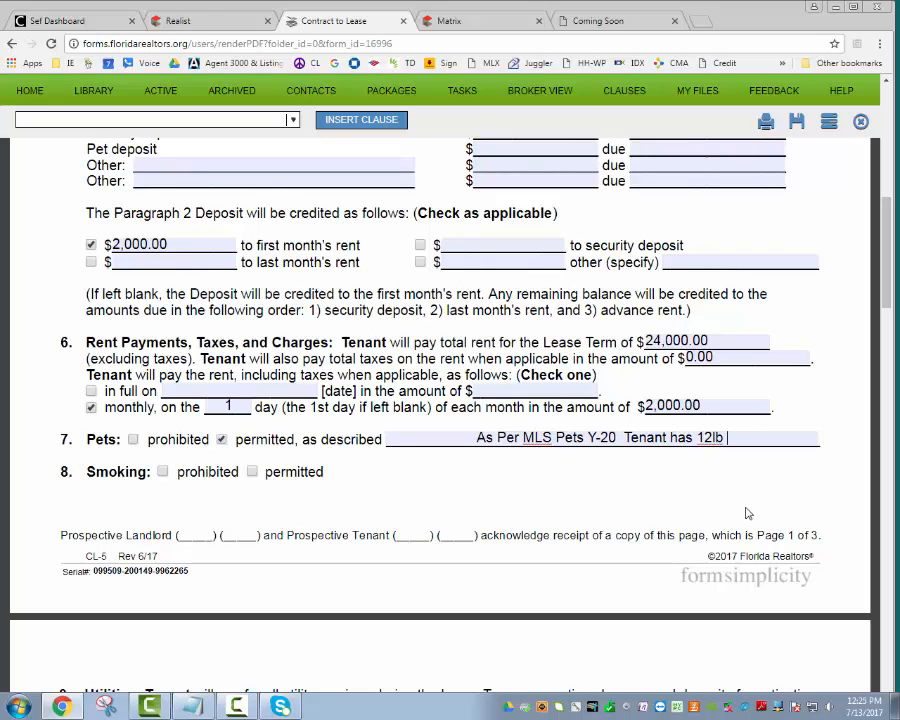
{"action": "type", "text": "Yorki"}
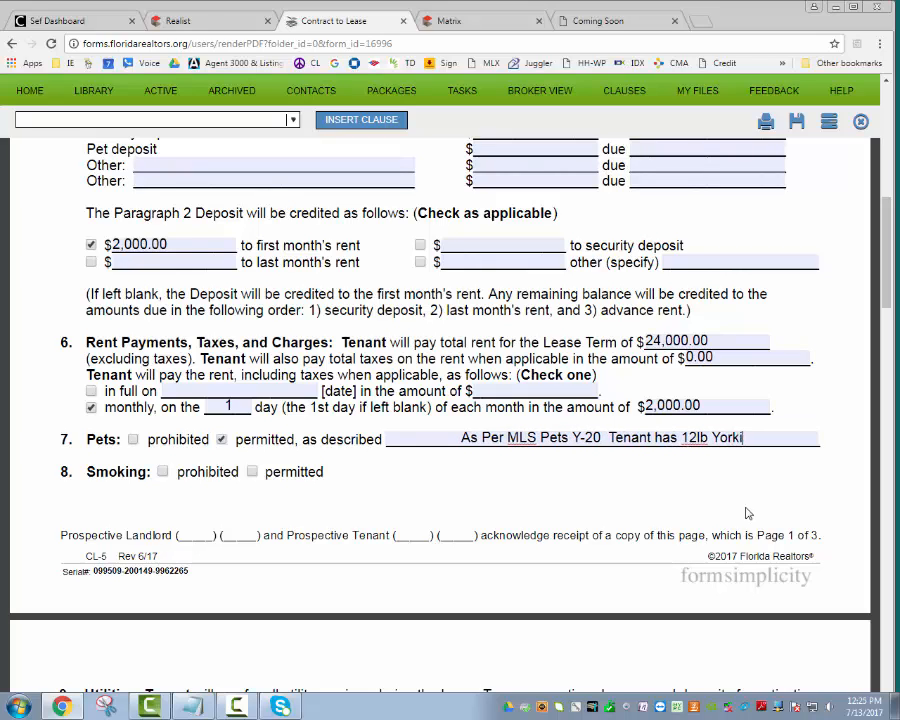
{"action": "type", "text": "e"}
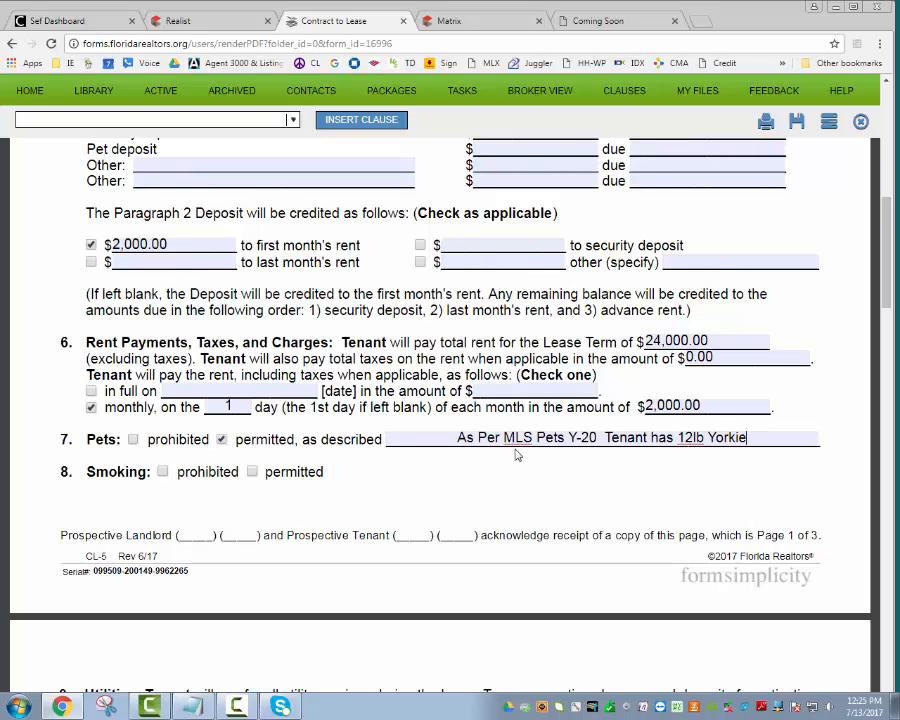
{"action": "double_click", "coordinate": [460, 437]}
{"action": "left_click_drag", "start_coordinate": [497, 440], "coordinate": [600, 440]}
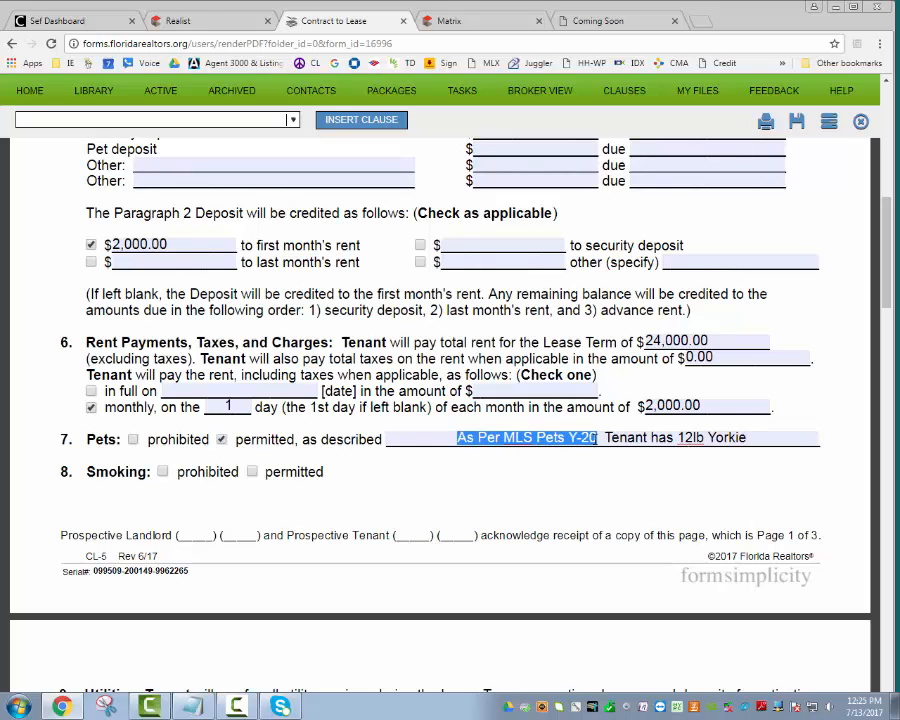
{"action": "left_click", "coordinate": [610, 505]}
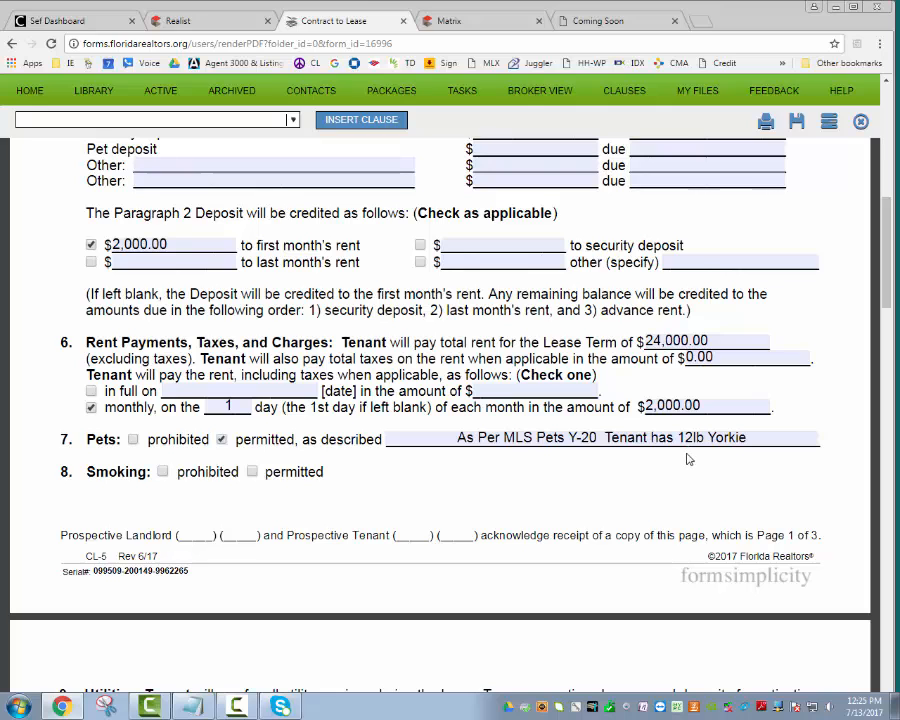
Mark smoking as prohibited in paragraph 8.
{"action": "left_click", "coordinate": [162, 471]}
{"action": "scroll", "coordinate": [364, 505], "scroll_direction": "down", "scroll_amount": 1}
{"action": "scroll", "coordinate": [364, 509], "scroll_direction": "down", "scroll_amount": 1}
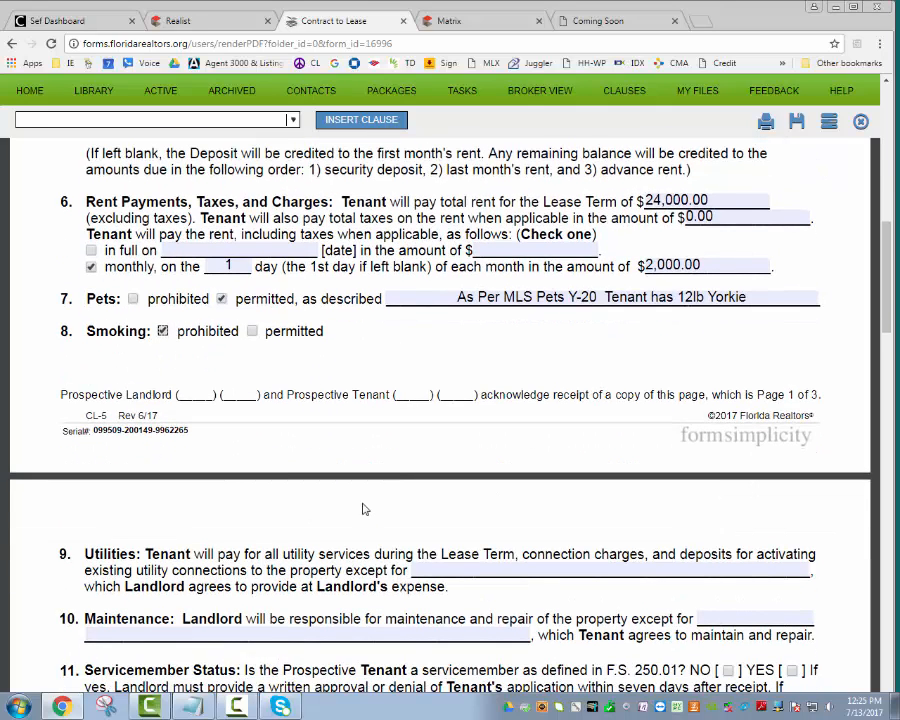
Examine the initials blanks for the prospective tenant and prospective landlord at the foot of page 1.
{"action": "left_click", "coordinate": [411, 395]}
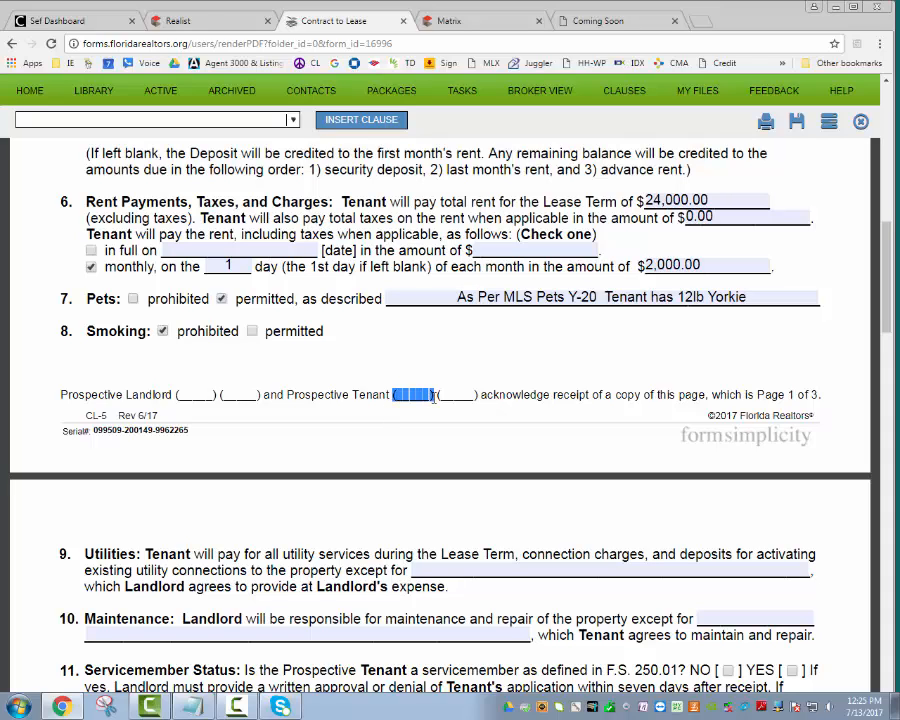
{"action": "left_click", "coordinate": [418, 393]}
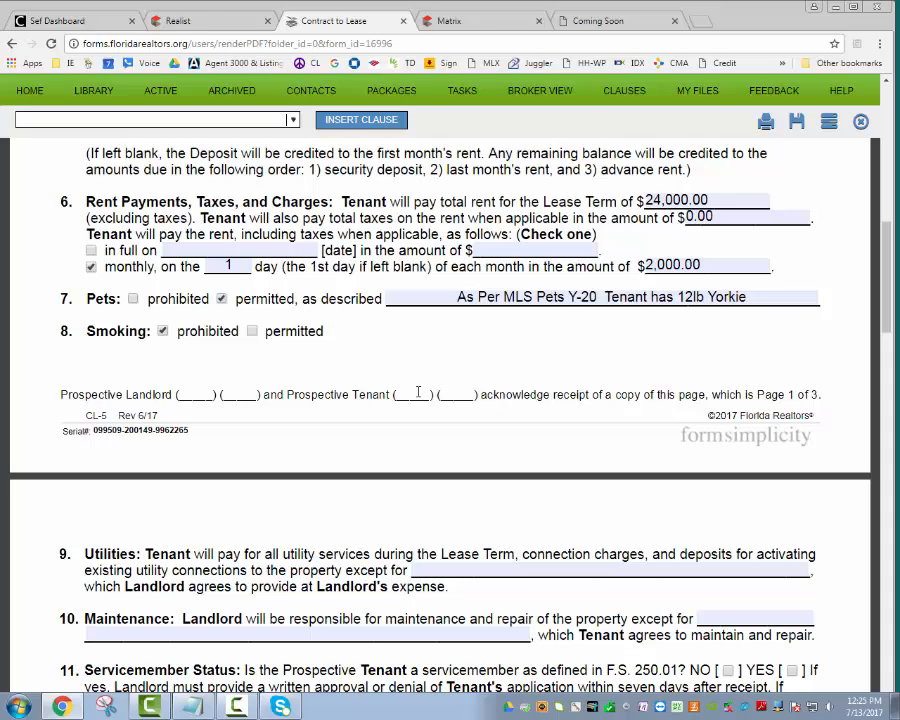
{"action": "left_click", "coordinate": [456, 395]}
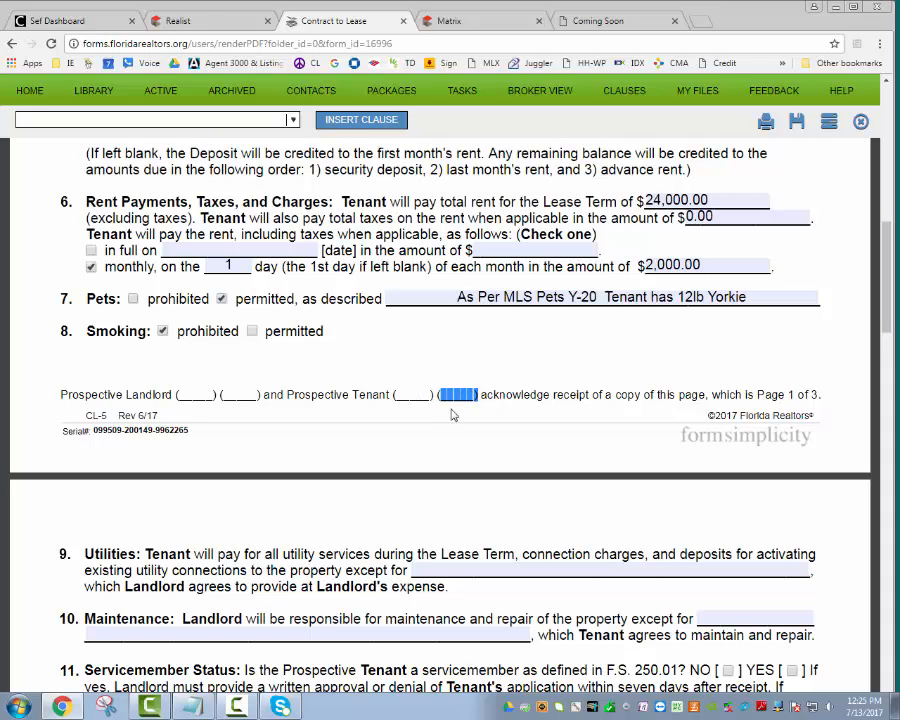
{"action": "left_click", "coordinate": [421, 395]}
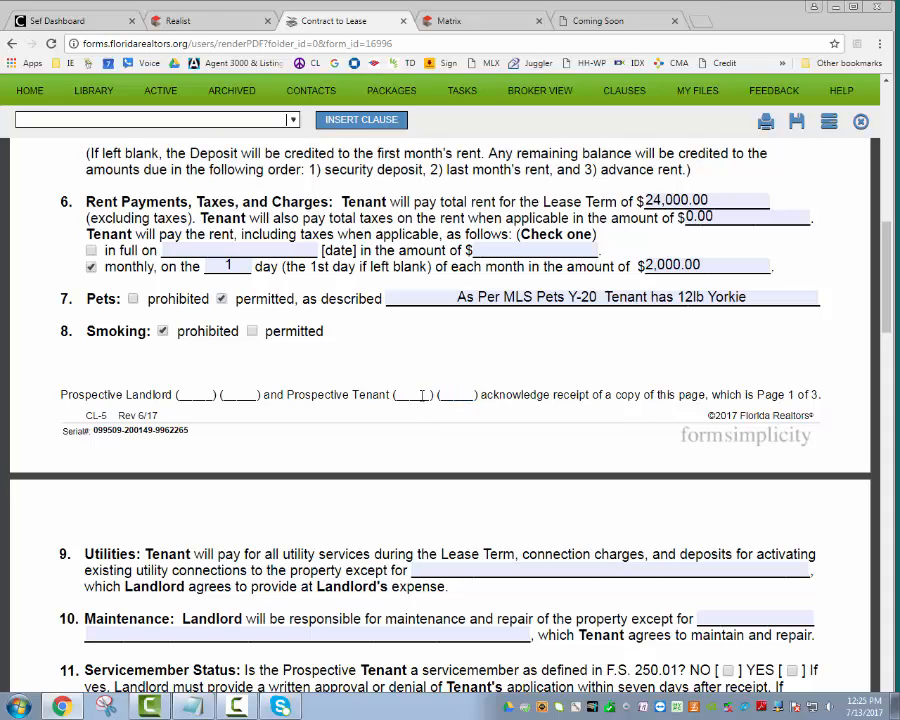
{"action": "left_click", "coordinate": [421, 395]}
{"action": "left_click", "coordinate": [470, 395]}
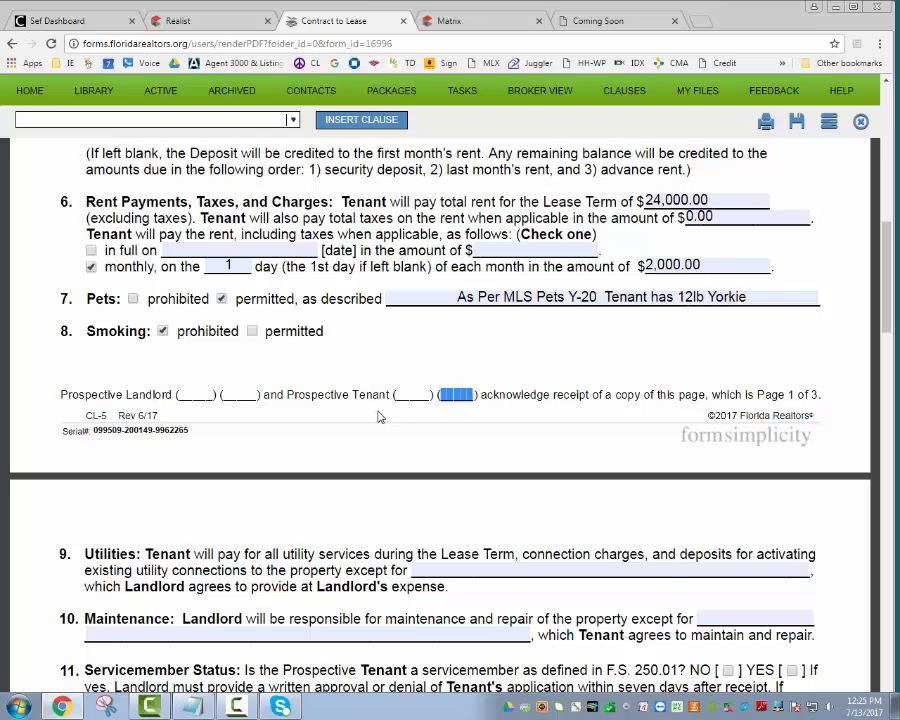
{"action": "scroll", "coordinate": [380, 416], "scroll_direction": "down", "scroll_amount": 1}
{"action": "left_click", "coordinate": [196, 324]}
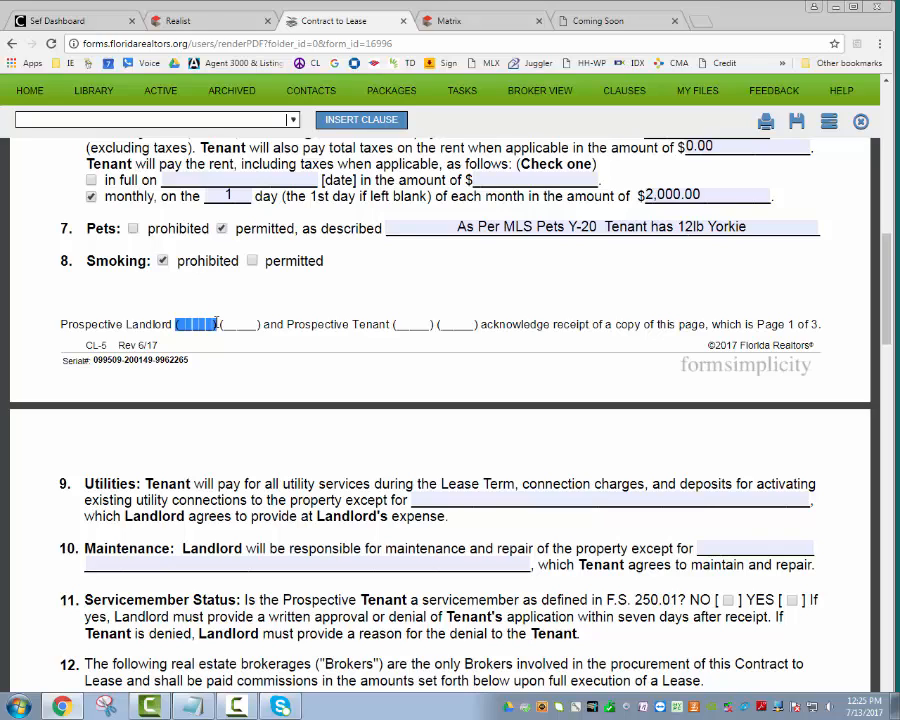
{"action": "key", "text": "Tab"}
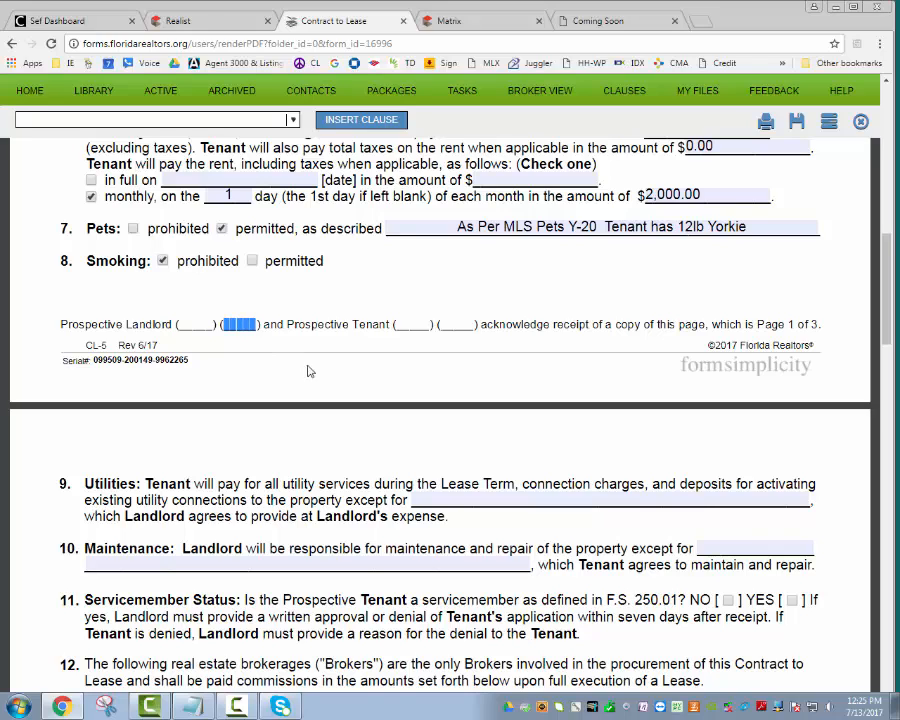
Enter "Water" as the utilities exception in paragraph 9 and "Repairs Under $100" as the maintenance exception in paragraph 10.
{"action": "scroll", "coordinate": [253, 377], "scroll_direction": "down", "scroll_amount": 4}
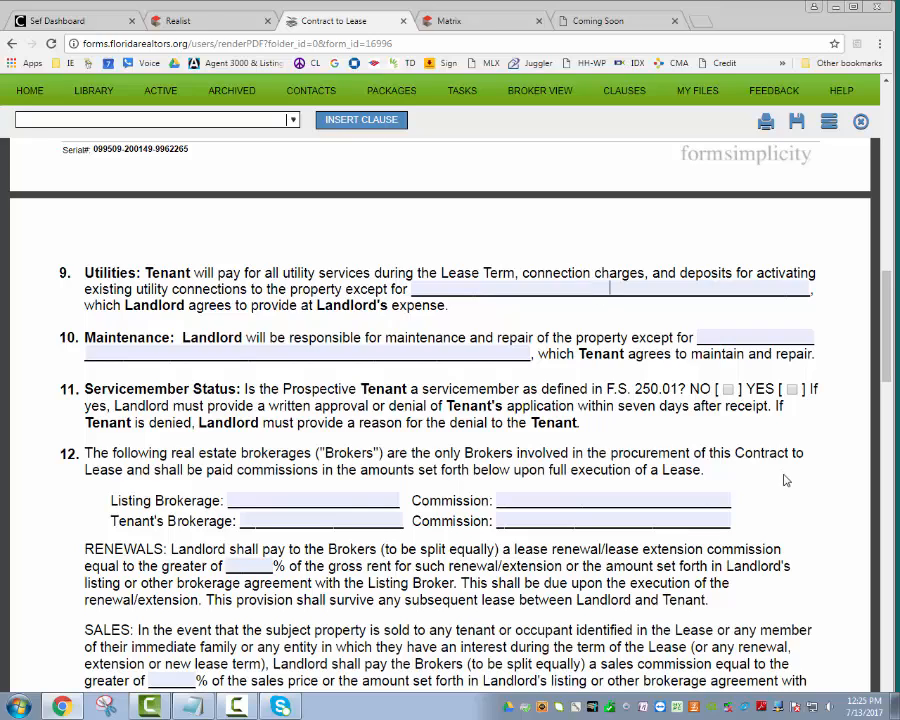
{"action": "type", "text": "Water"}
{"action": "left_click", "coordinate": [273, 352]}
{"action": "type", "text": "Repairs U"}
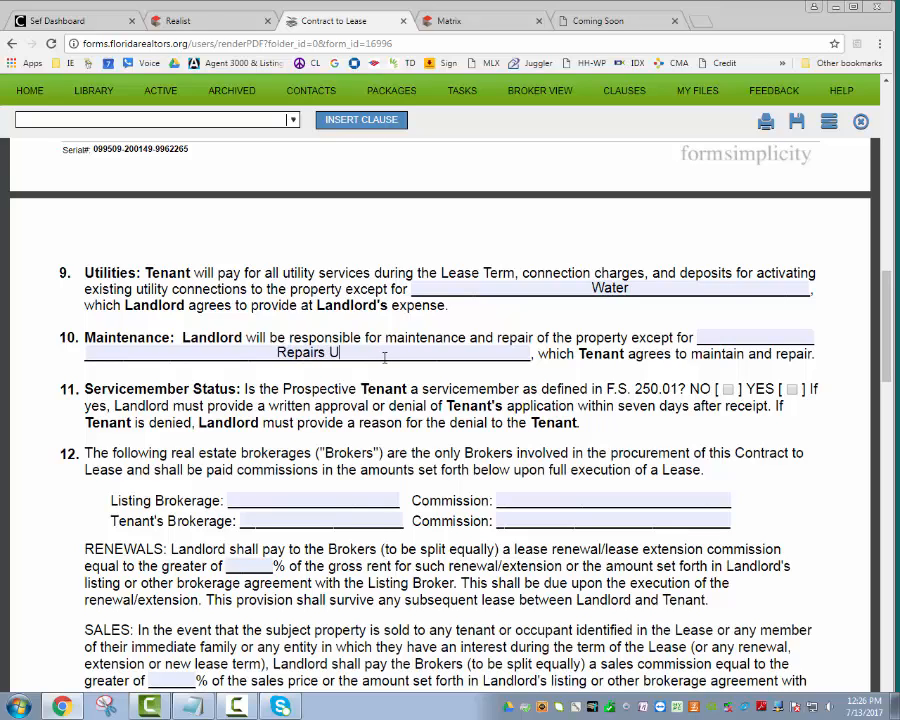
{"action": "type", "text": "nder $"}
{"action": "type", "text": "100"}
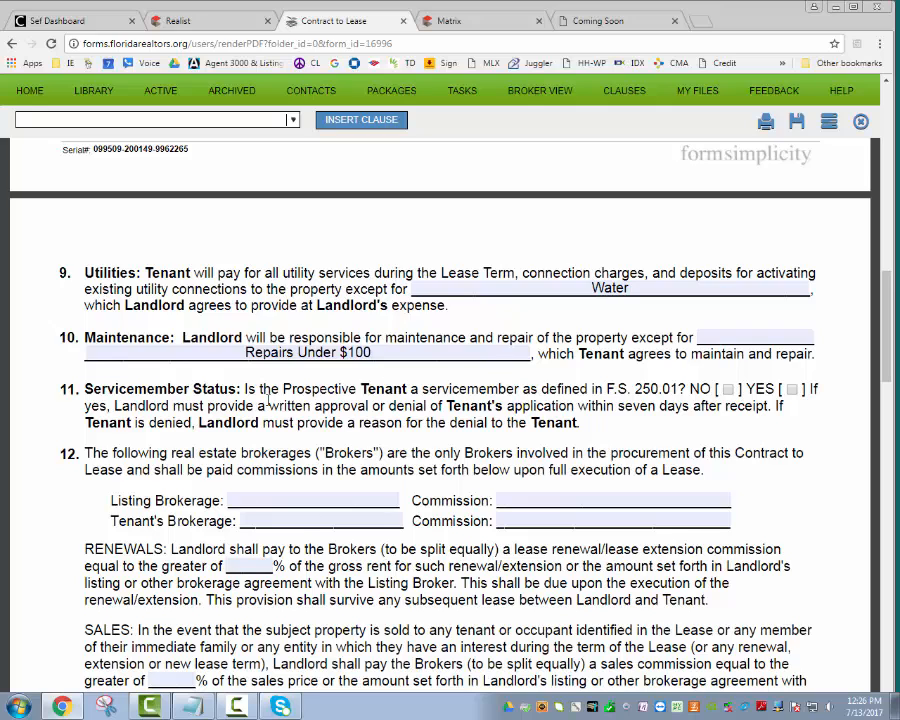
Answer NO to the prospective tenant's servicemember status in paragraph 11.
{"action": "scroll", "coordinate": [186, 280], "scroll_direction": "down", "scroll_amount": 1}
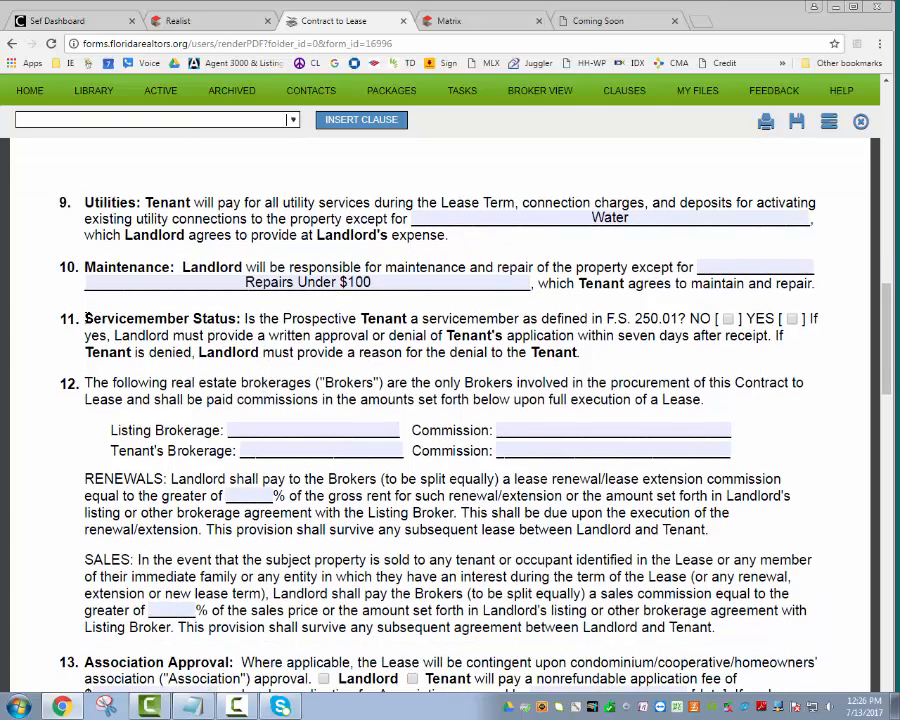
{"action": "left_click", "coordinate": [728, 320]}
{"action": "left_click_drag", "start_coordinate": [295, 353], "coordinate": [313, 353]}
{"action": "left_click", "coordinate": [313, 353]}
In paragraph 12, enter "List Realty" as the tenant's brokerage with a commission of "1/2 Month".
{"action": "scroll", "coordinate": [400, 378], "scroll_direction": "down", "scroll_amount": 1}
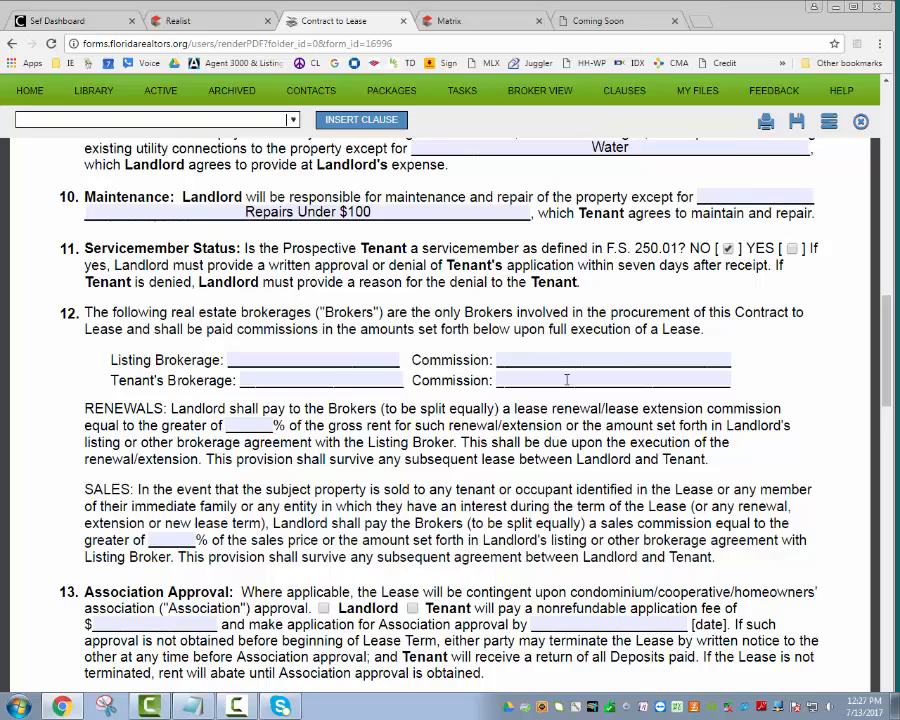
{"action": "type", "text": "List Realty1"}
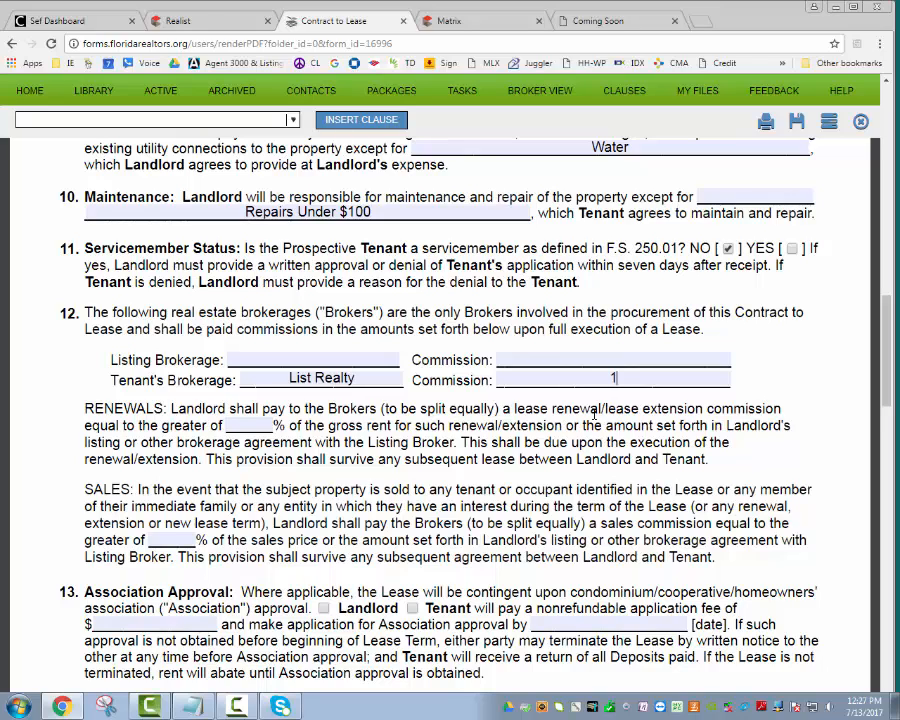
{"action": "type", "text": "/2 Month"}
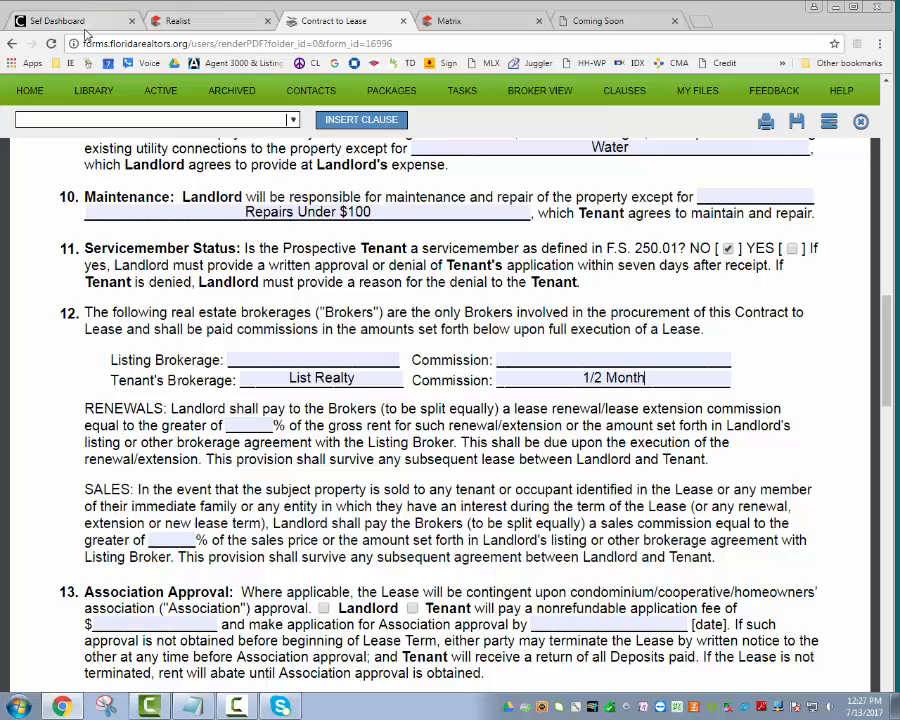
Switch to the Matrix MLS home page to look it over, and return to the Contract to Lease form.
{"action": "left_click", "coordinate": [447, 22]}
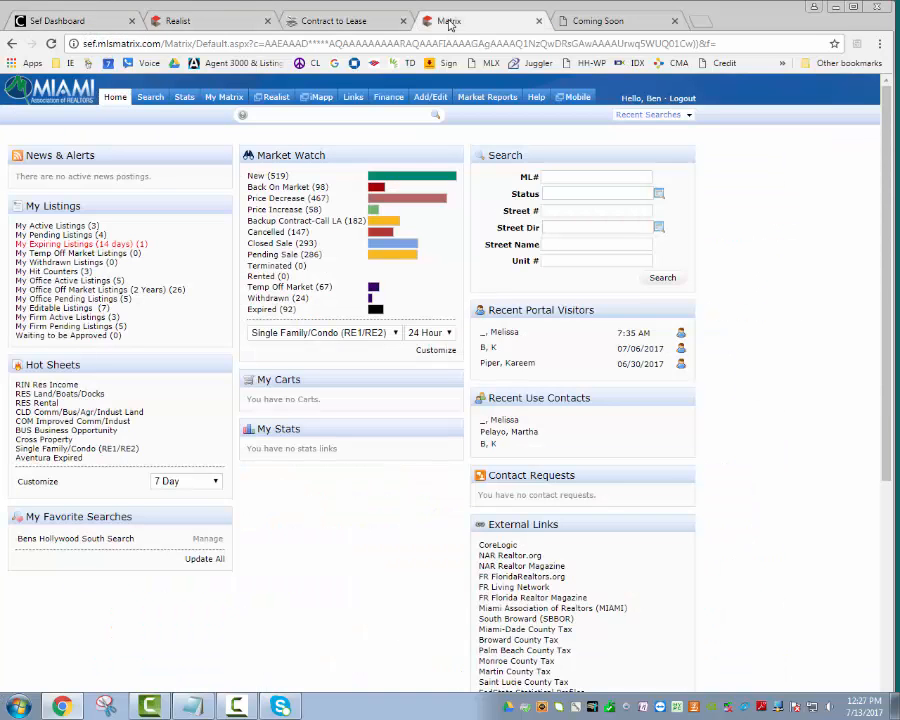
{"action": "mouse_move", "coordinate": [224, 98]}
{"action": "left_click", "coordinate": [297, 24]}
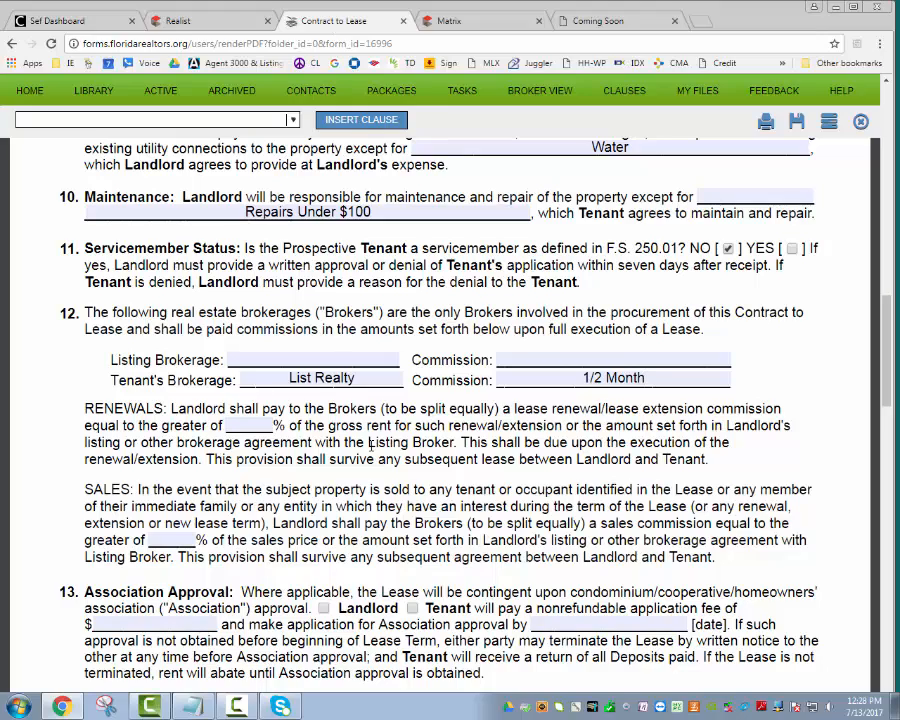
Set the renewal commission in the RENEWALS clause of paragraph 12 to 0% of the gross rent.
{"action": "scroll", "coordinate": [323, 341], "scroll_direction": "down", "scroll_amount": 3}
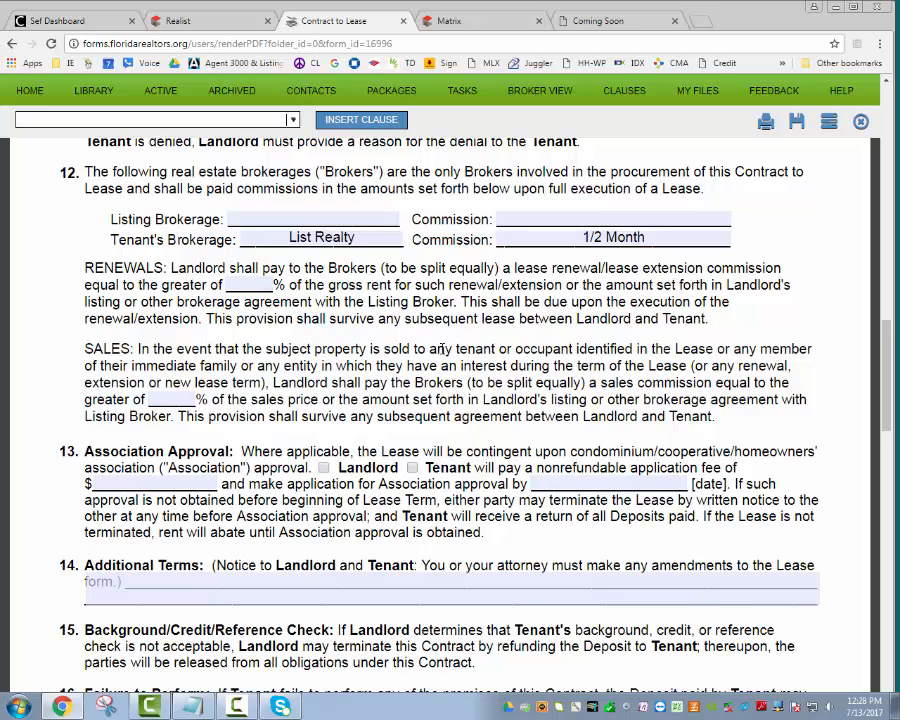
{"action": "key", "text": "Tab"}
{"action": "type", "text": "5"}
{"action": "left_click_drag", "start_coordinate": [326, 286], "coordinate": [334, 286]}
{"action": "left_click", "coordinate": [268, 284]}
{"action": "key", "text": "Right"}
{"action": "type", "text": "0"}
{"action": "left_click_drag", "start_coordinate": [262, 284], "coordinate": [271, 284]}
{"action": "double_click", "coordinate": [262, 284]}
{"action": "type", "text": "0"}
Set the sales commission in the SALES clause of paragraph 12 to 3% of the sales price.
{"action": "left_click_drag", "start_coordinate": [87, 349], "coordinate": [138, 349]}
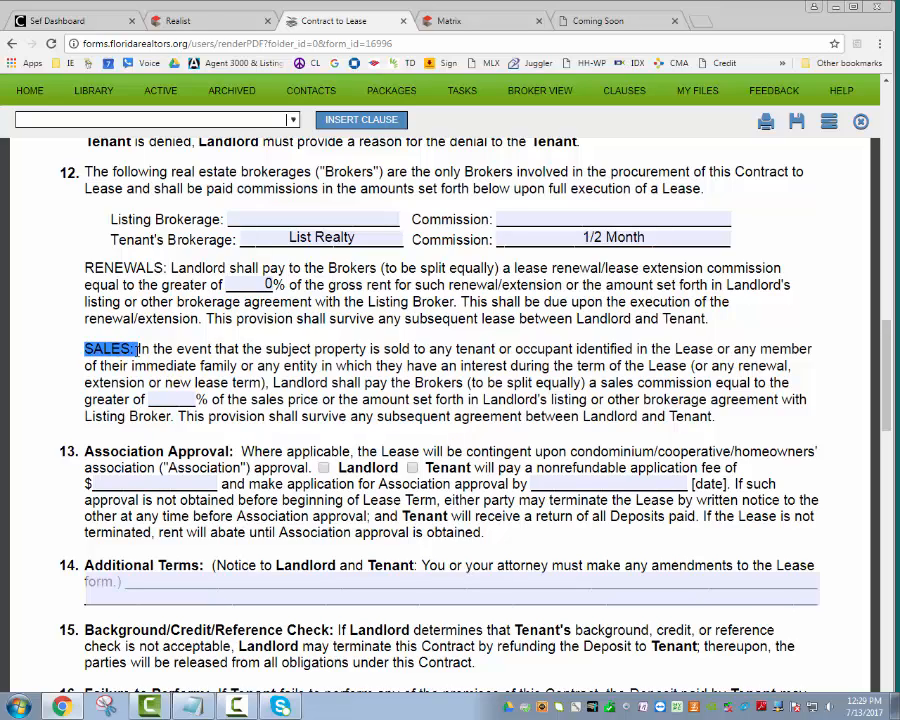
{"action": "left_click", "coordinate": [177, 401]}
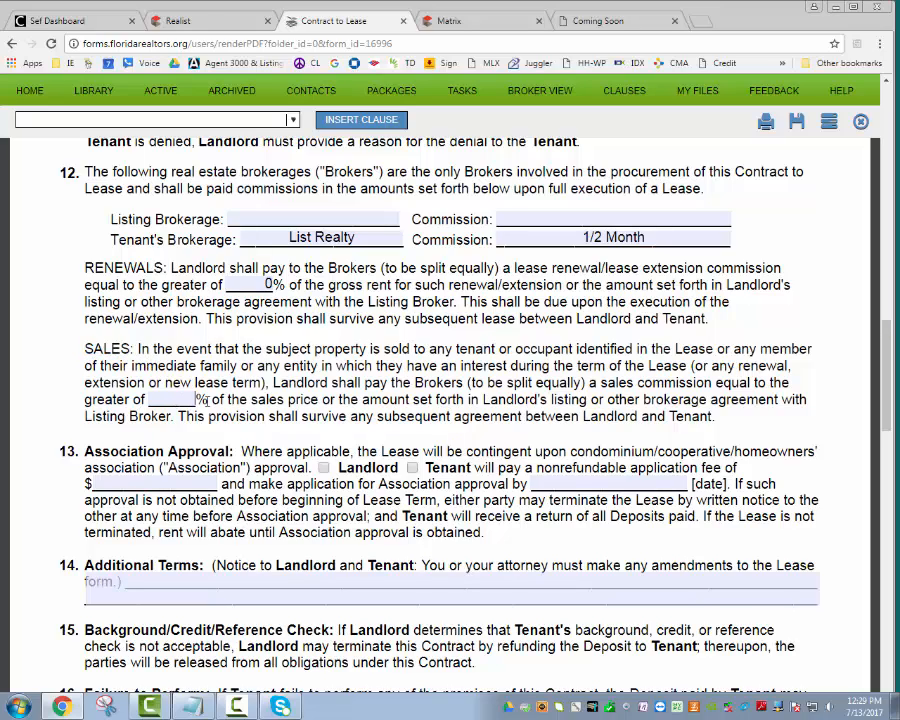
{"action": "type", "text": "3"}
In paragraph 13, have the Tenant pay a 100.00 association application fee and apply for approval by July 17, 2017.
{"action": "scroll", "coordinate": [347, 421], "scroll_direction": "down", "scroll_amount": 3}
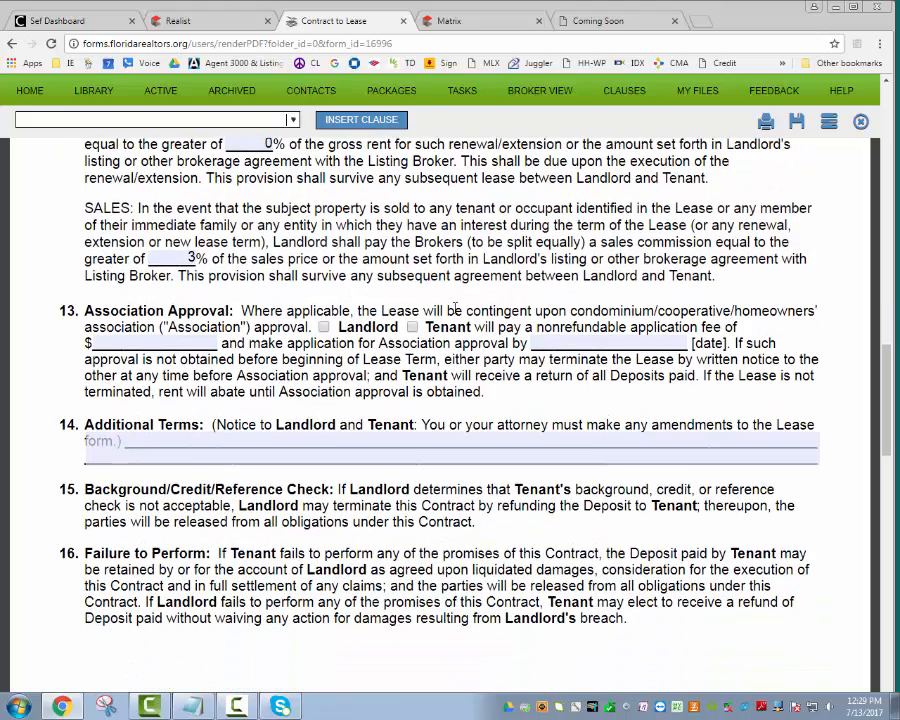
{"action": "left_click", "coordinate": [413, 327]}
{"action": "left_click", "coordinate": [164, 344]}
{"action": "type", "text": "100"}
{"action": "left_click", "coordinate": [230, 351]}
{"action": "left_click", "coordinate": [600, 343]}
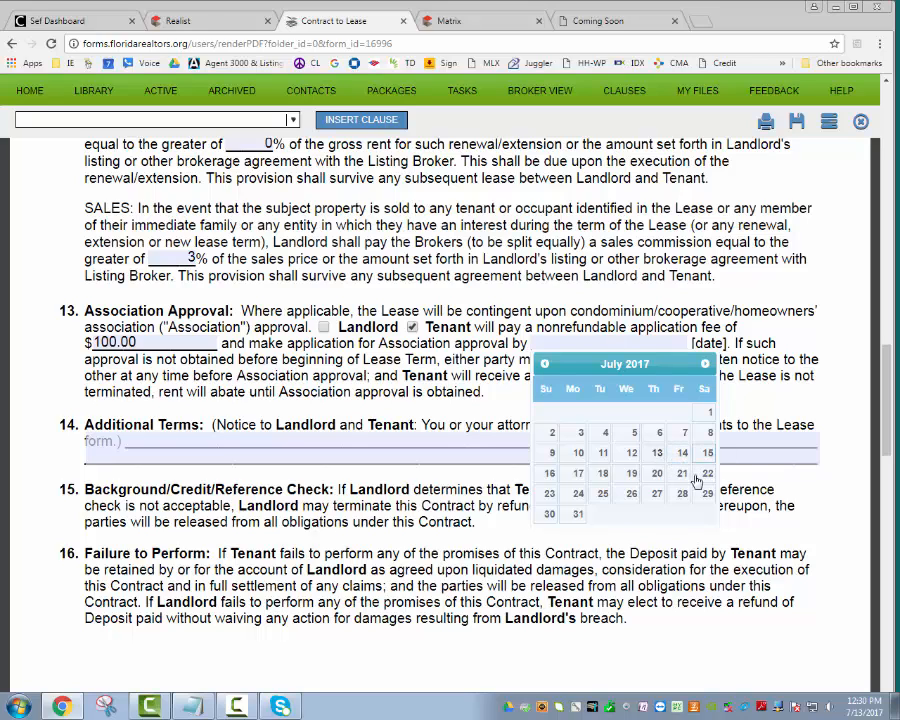
{"action": "left_click", "coordinate": [579, 474]}
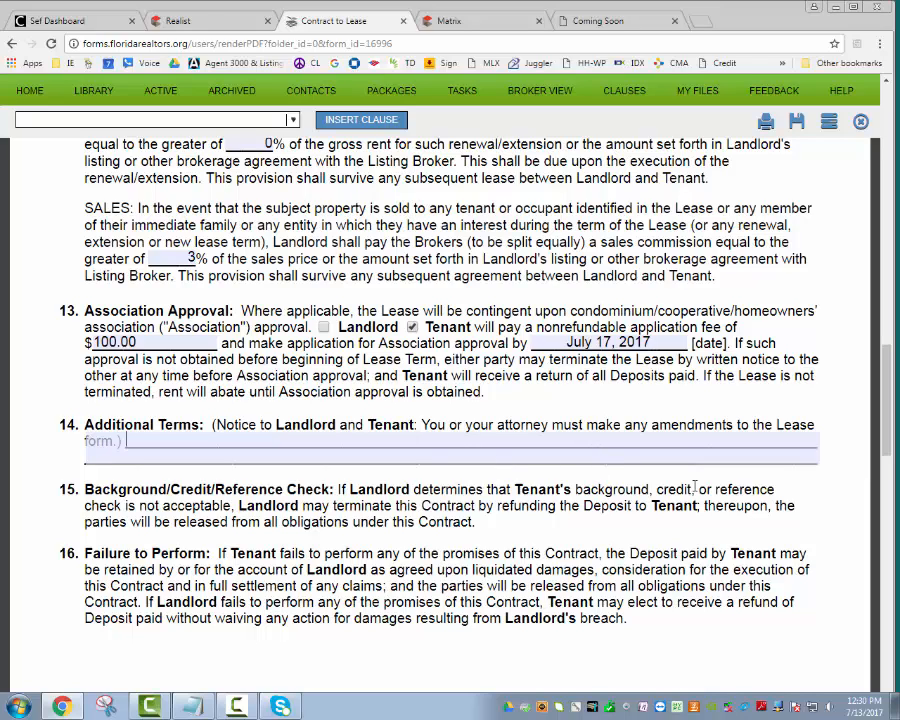
Enter "Landlord to professionally clean unit." in the Additional Terms of paragraph 14.
{"action": "type", "text": "Landlord to proe"}
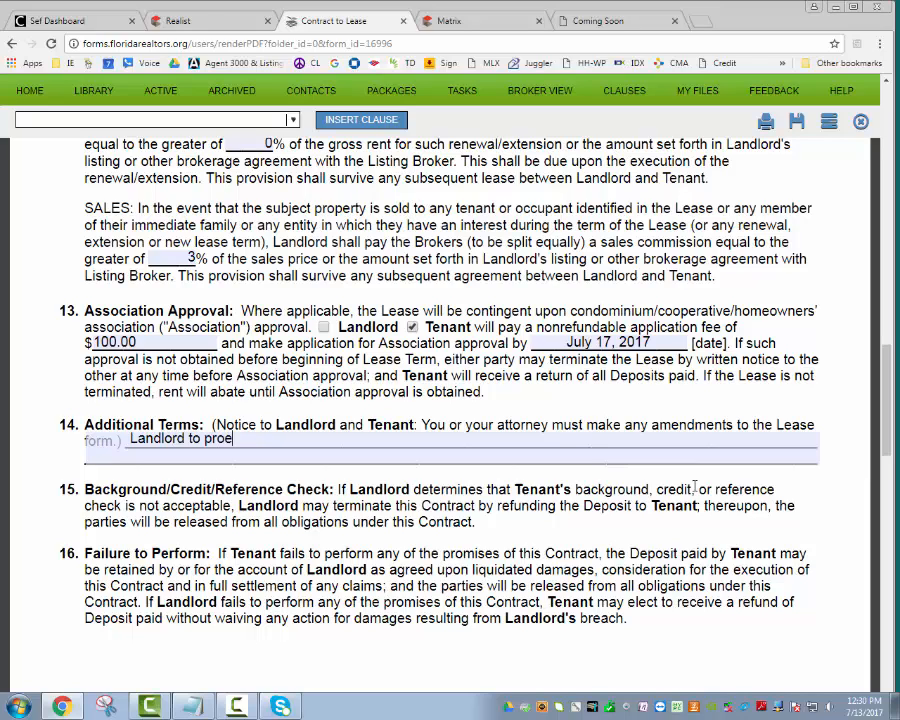
{"action": "key", "text": "BackSpace"}
{"action": "type", "text": "fessionally clean u"}
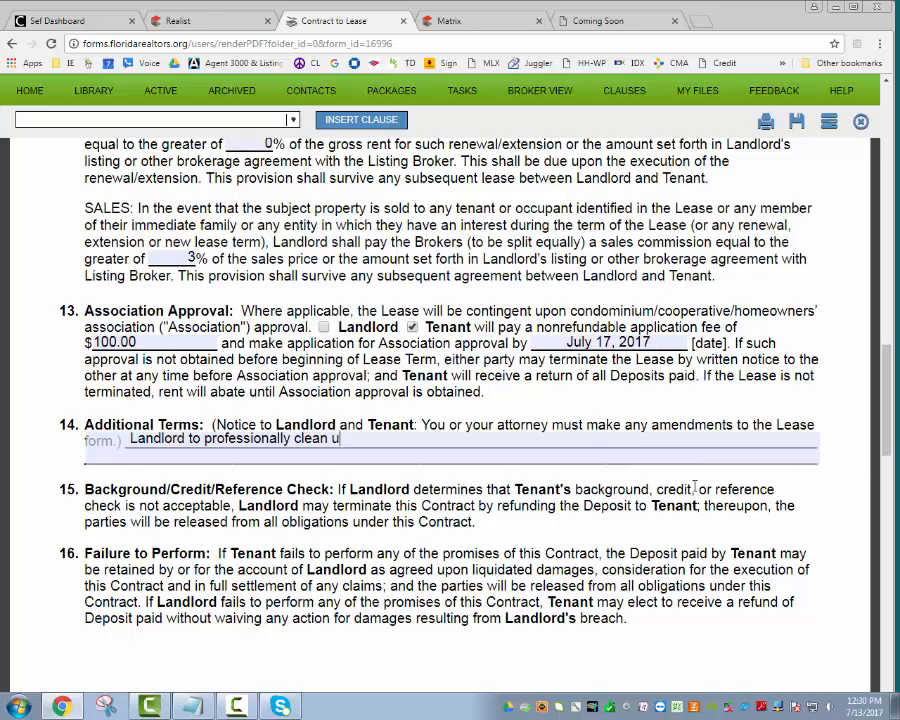
{"action": "type", "text": "nit."}
Add "Tenant will pay last month rent over the course of 3 months beginning in month 2." to the Additional Terms.
{"action": "type", "text": "Tenant will pa"}
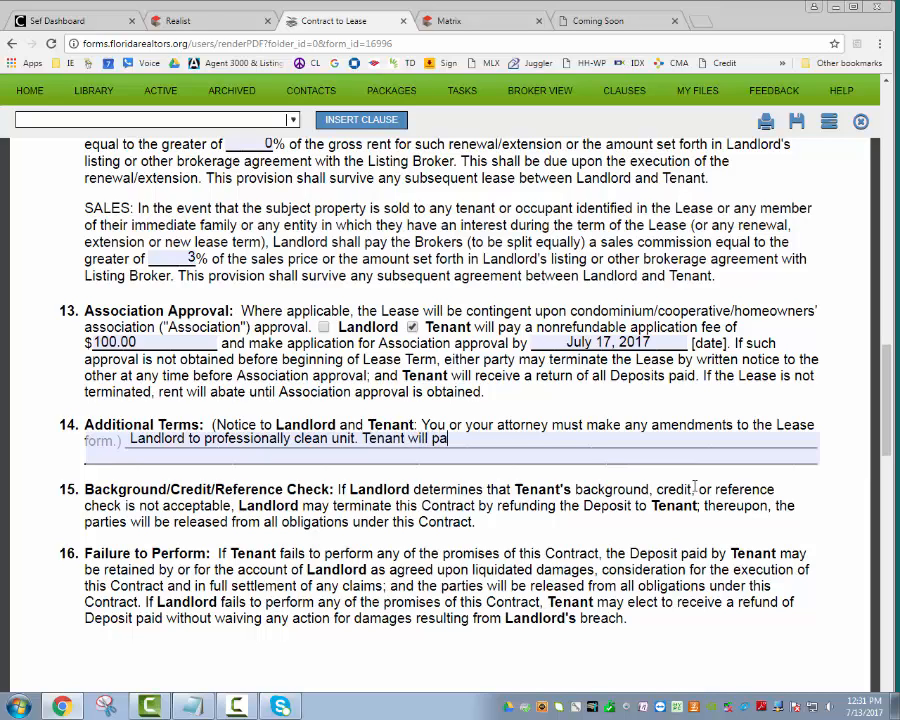
{"action": "type", "text": "y "}
{"action": "type", "text": "last month r"}
{"action": "type", "text": "ent over the "}
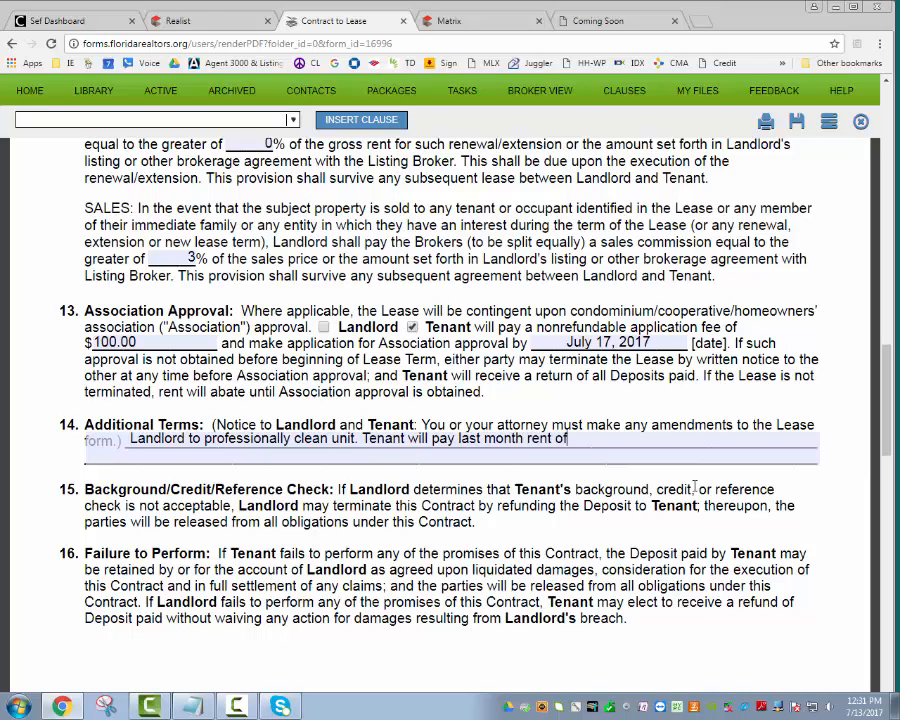
{"action": "type", "text": "course of "}
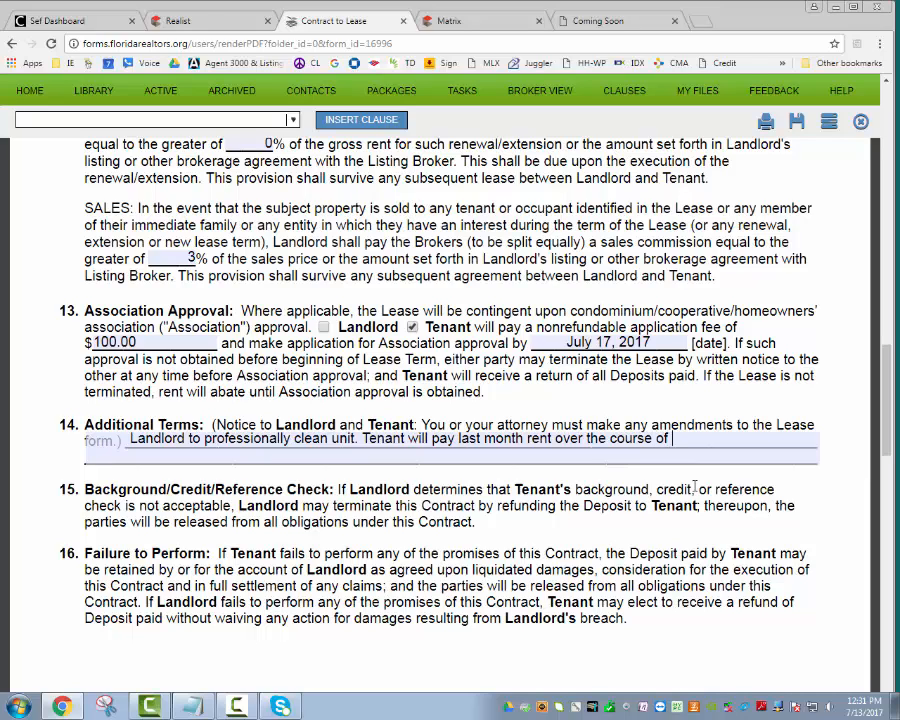
{"action": "type", "text": "3 months beginning"}
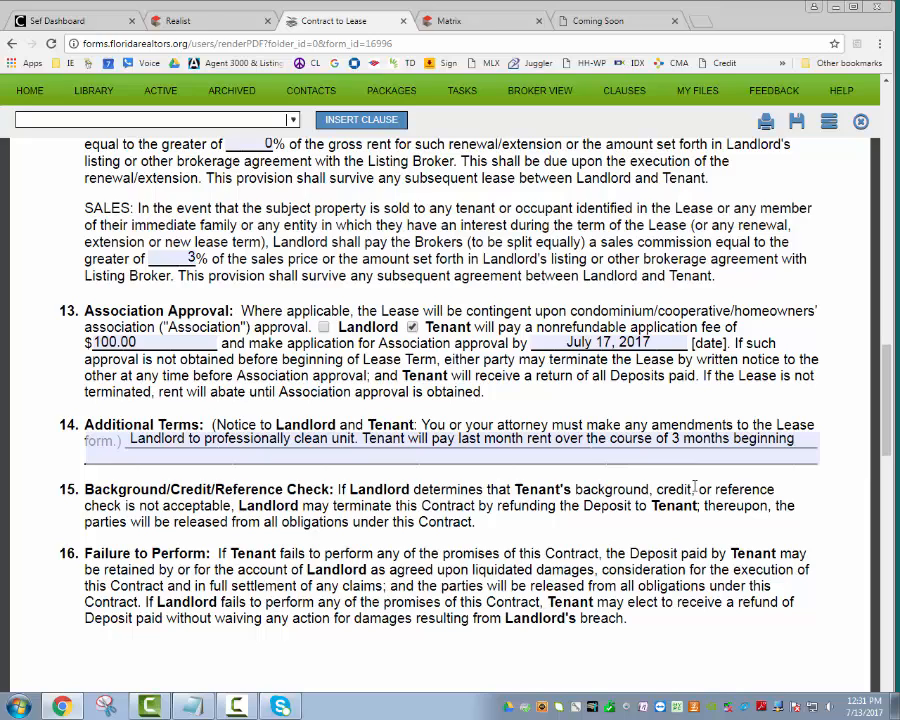
{"action": "left_click", "coordinate": [332, 457]}
{"action": "left_click", "coordinate": [800, 435]}
{"action": "type", "text": "in month 2."}
Add "Landlord to install new washer" to the Additional Terms, correcting the spelling of "Landlord" and "washer".
{"action": "scroll", "coordinate": [677, 449], "scroll_direction": "down", "scroll_amount": 1}
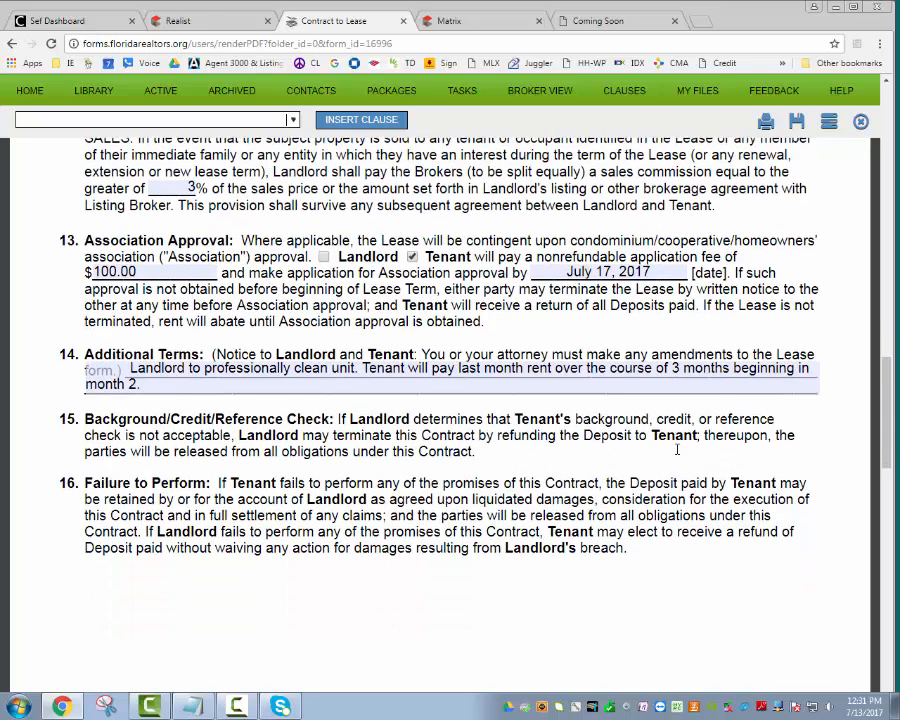
{"action": "scroll", "coordinate": [677, 449], "scroll_direction": "down", "scroll_amount": 1}
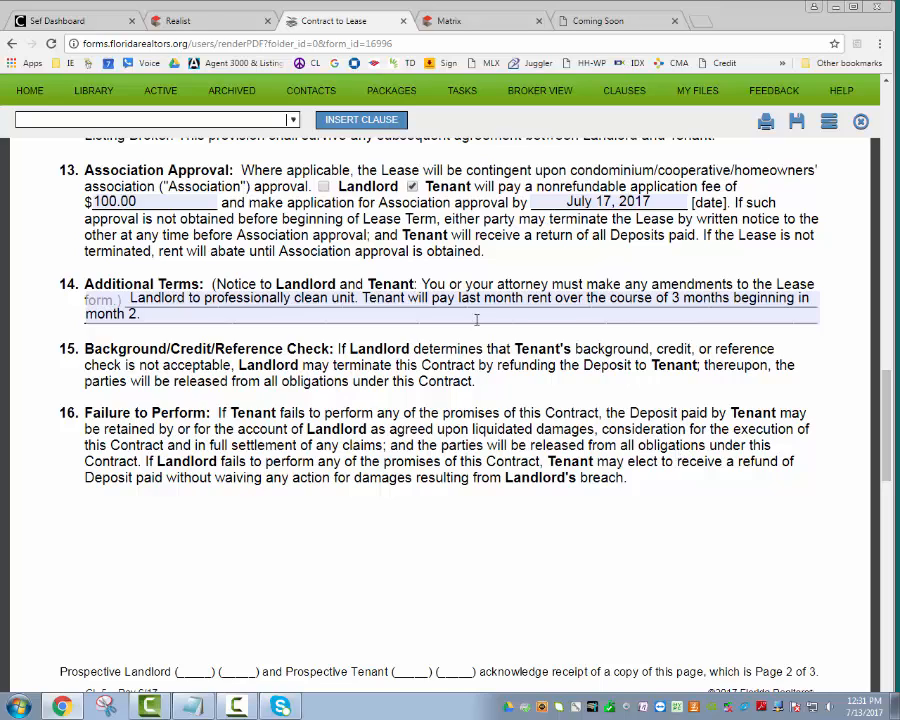
{"action": "type", "text": "Lanlord t"}
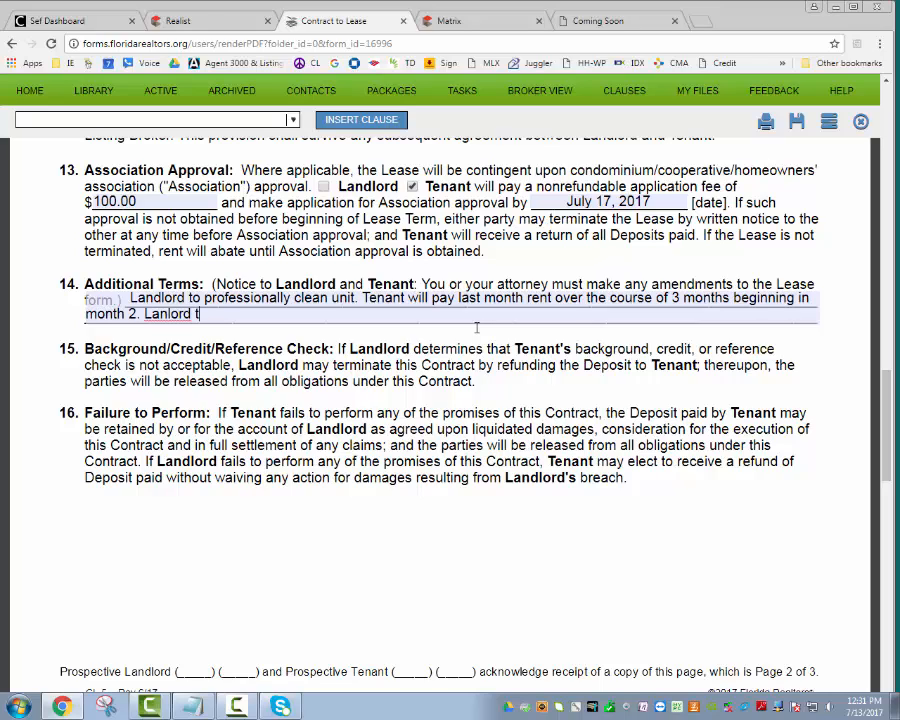
{"action": "type", "text": "o install new wahser"}
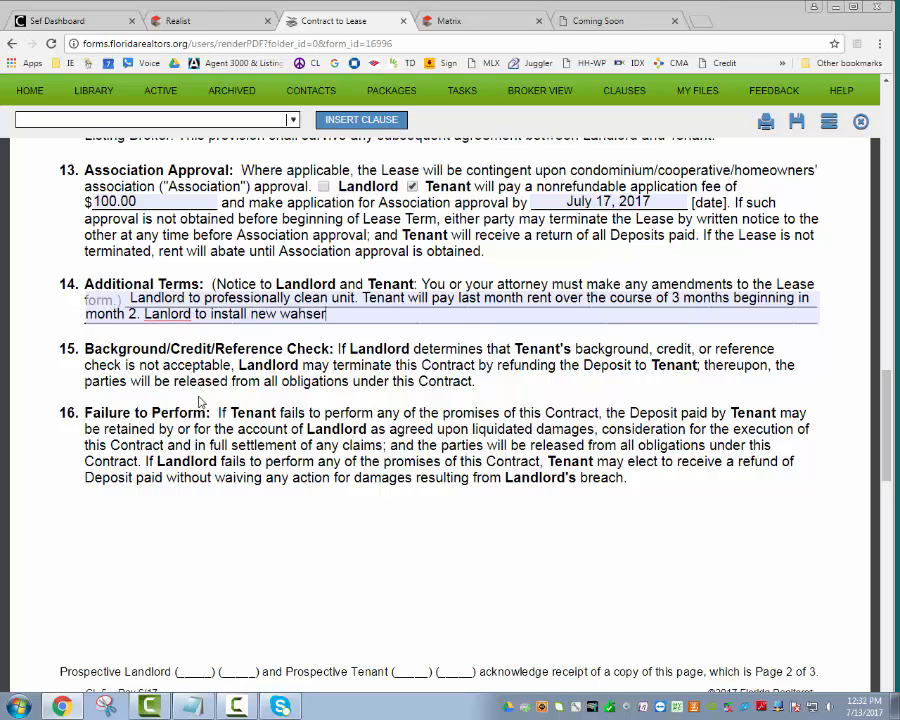
{"action": "left_click", "coordinate": [166, 313]}
{"action": "type", "text": "d"}
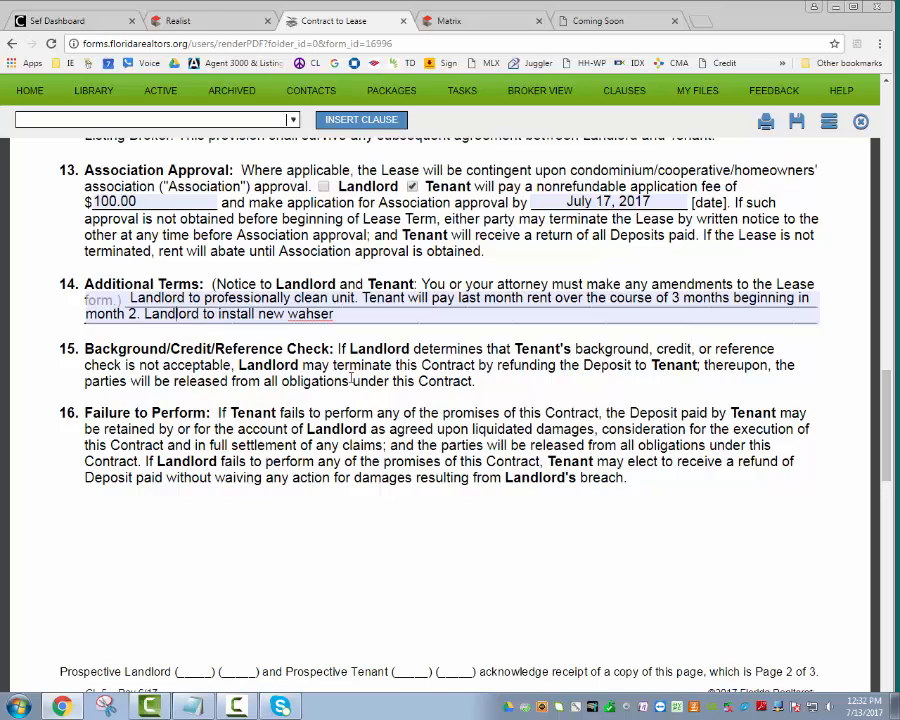
{"action": "left_click", "coordinate": [310, 313]}
{"action": "key", "text": "BackSpace"}
{"action": "type", "text": "h"}
Examine the page 2 initials line for the prospective landlord and tenant and the start of the signature page.
{"action": "scroll", "coordinate": [330, 455], "scroll_direction": "down", "scroll_amount": 2}
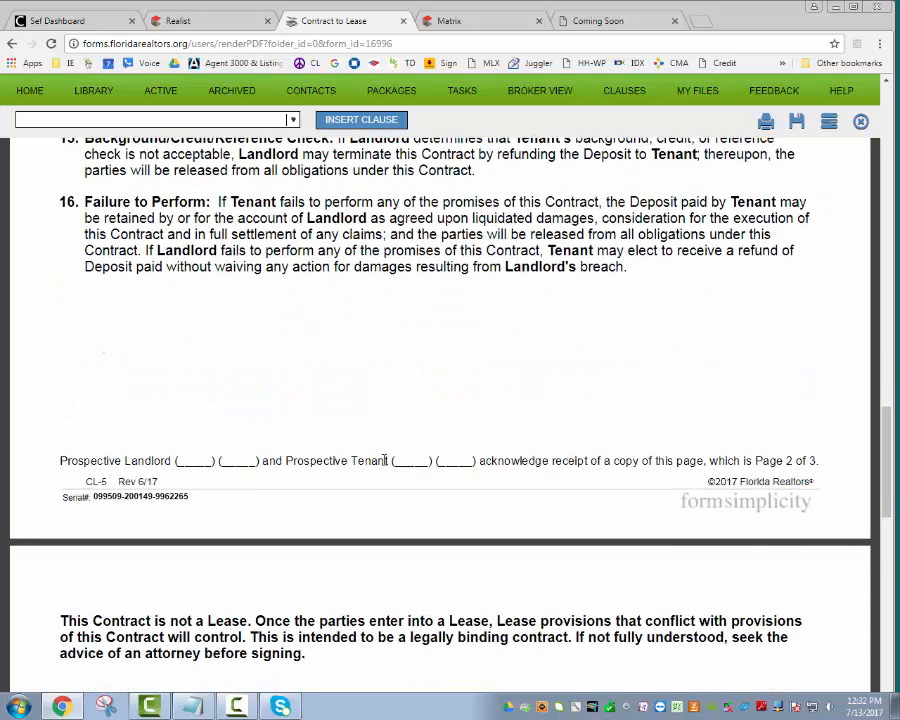
{"action": "left_click_drag", "start_coordinate": [391, 461], "coordinate": [433, 463]}
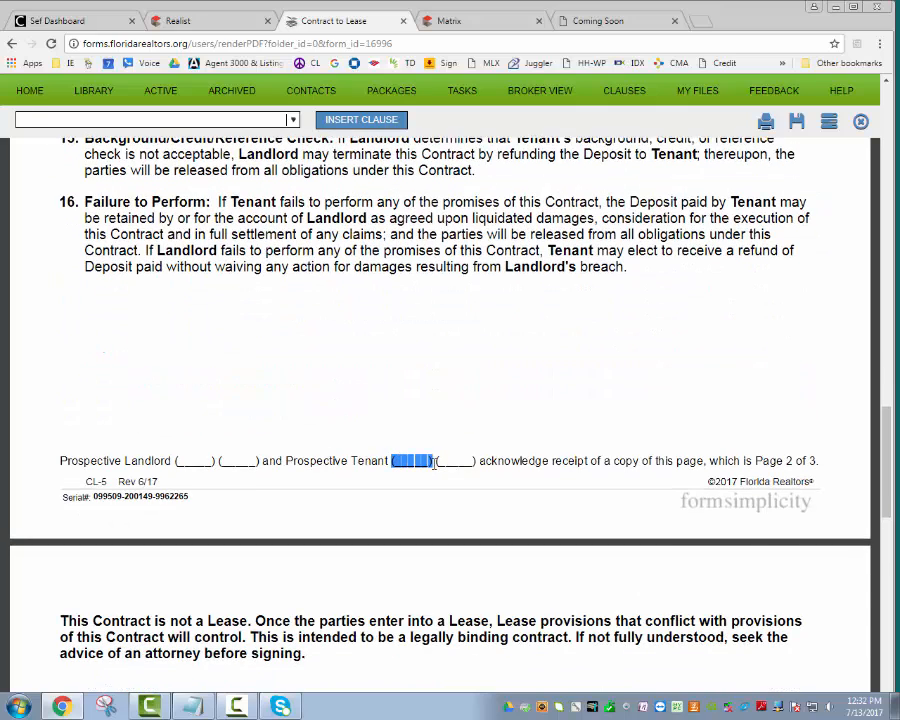
{"action": "left_click", "coordinate": [385, 382]}
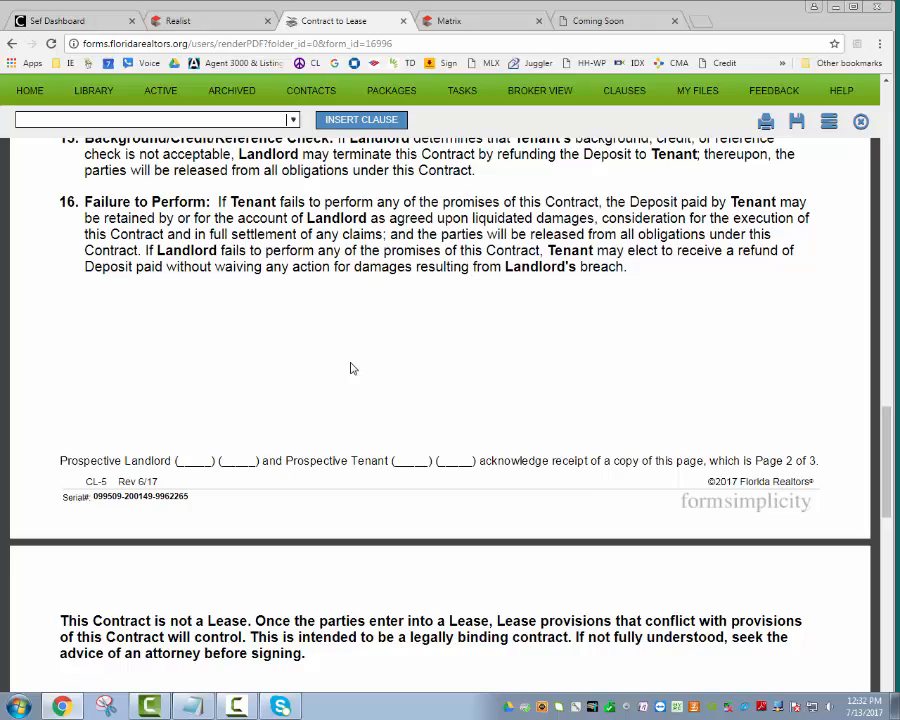
{"action": "scroll", "coordinate": [350, 368], "scroll_direction": "up", "scroll_amount": 3}
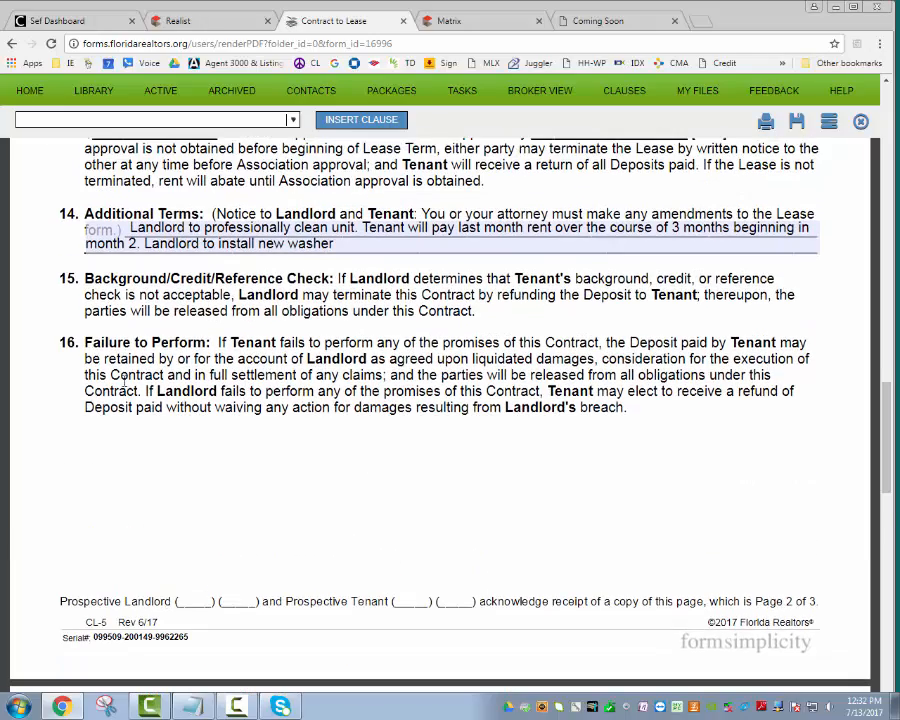
{"action": "scroll", "coordinate": [128, 384], "scroll_direction": "down", "scroll_amount": 3}
{"action": "scroll", "coordinate": [128, 390], "scroll_direction": "down", "scroll_amount": 3}
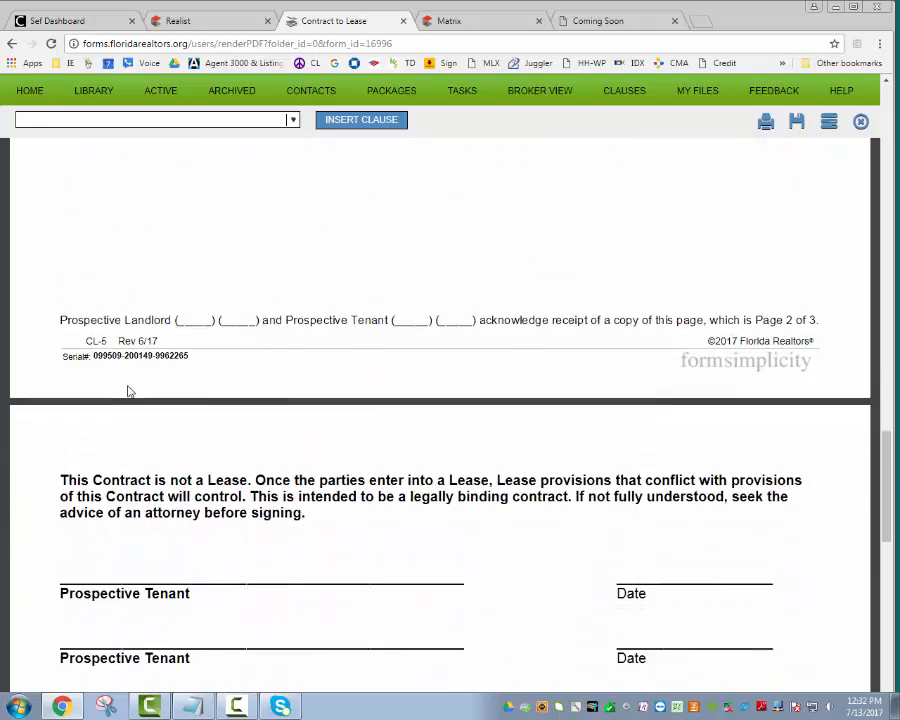
{"action": "scroll", "coordinate": [128, 390], "scroll_direction": "down", "scroll_amount": 1}
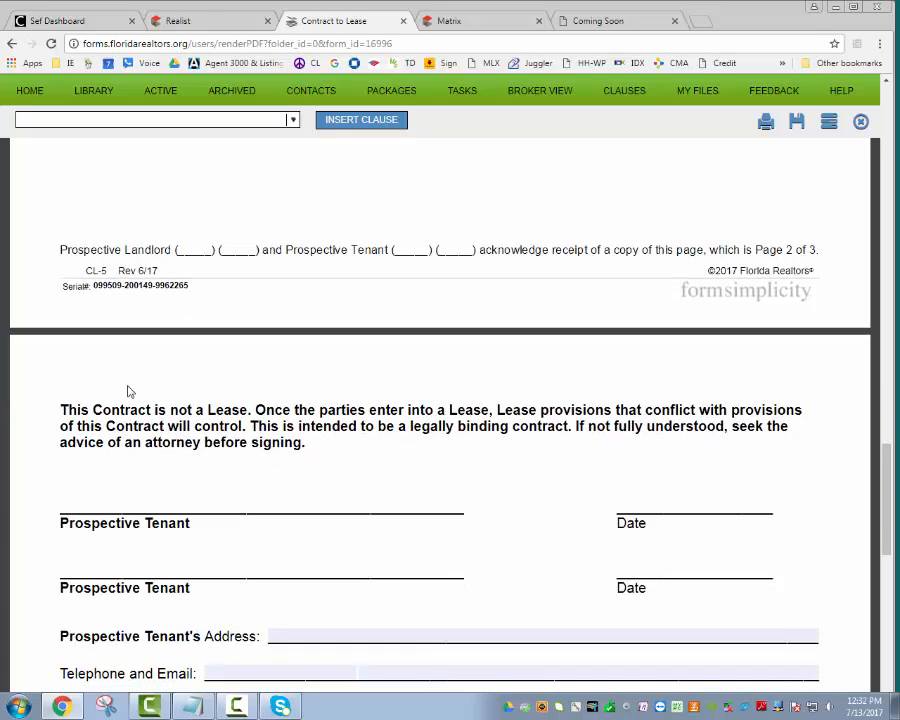
Read the Failure to Perform clause in paragraph 16 for the consequences of a tenant's or landlord's breach.
{"action": "scroll", "coordinate": [128, 391], "scroll_direction": "up", "scroll_amount": 4}
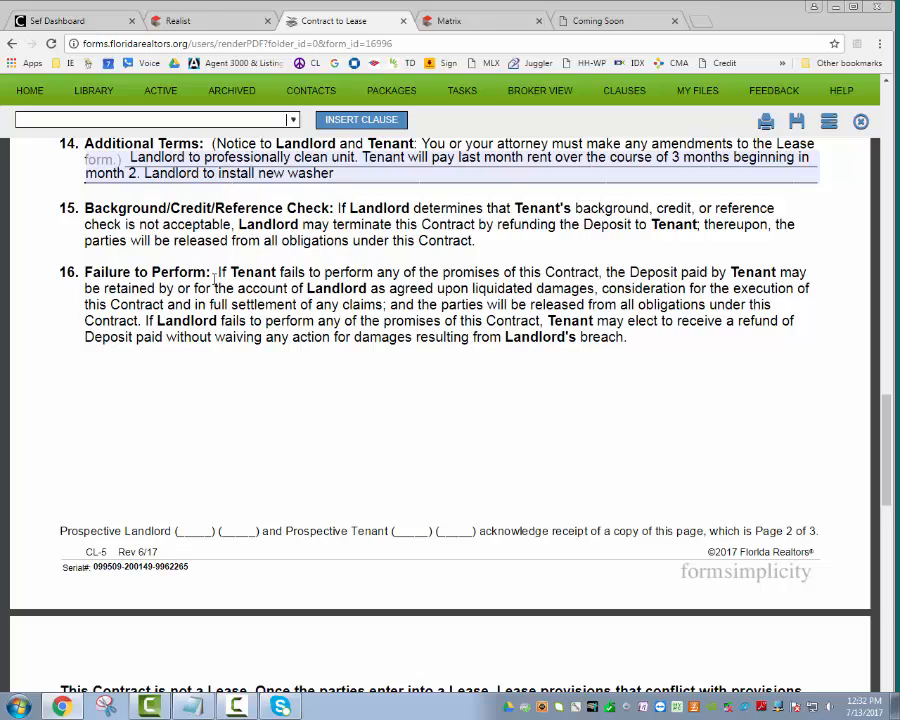
{"action": "left_click_drag", "start_coordinate": [216, 272], "coordinate": [600, 271]}
{"action": "left_click", "coordinate": [617, 289]}
{"action": "left_click_drag", "start_coordinate": [605, 272], "coordinate": [364, 289]}
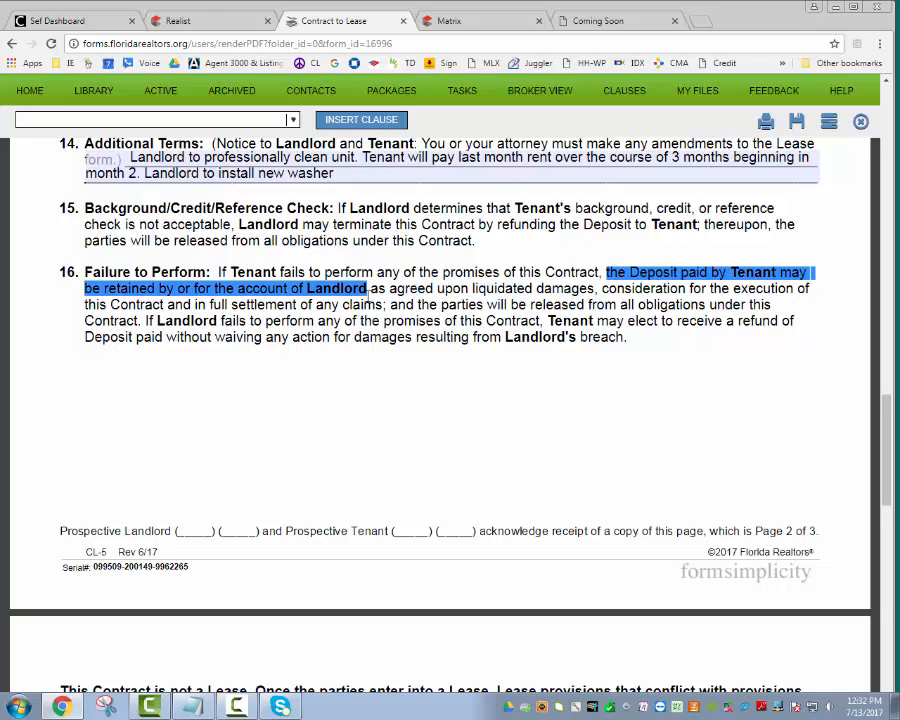
{"action": "left_click", "coordinate": [391, 345]}
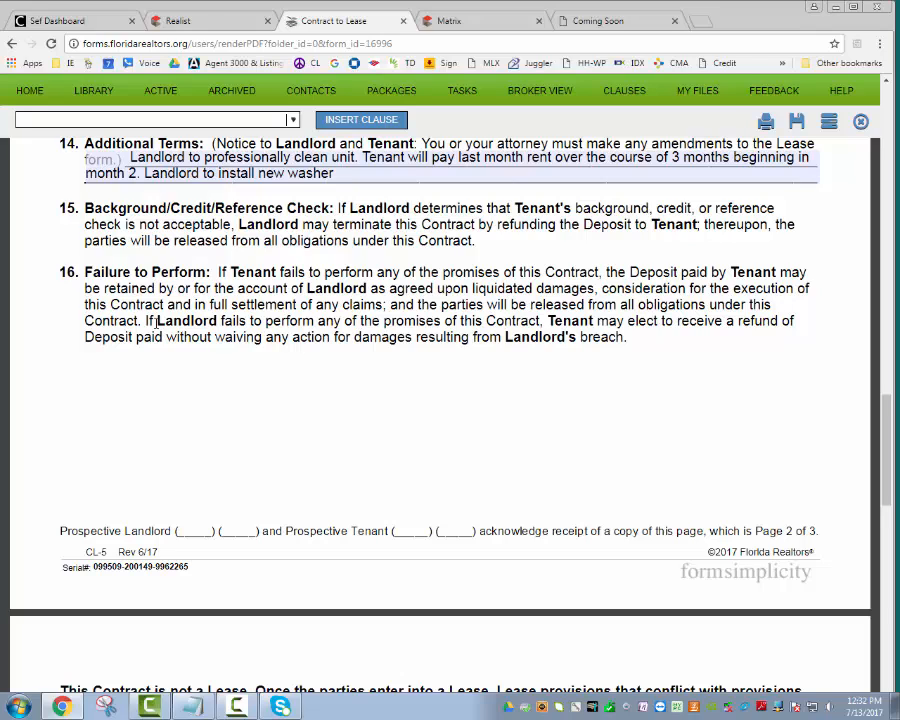
{"action": "left_click_drag", "start_coordinate": [156, 321], "coordinate": [248, 321]}
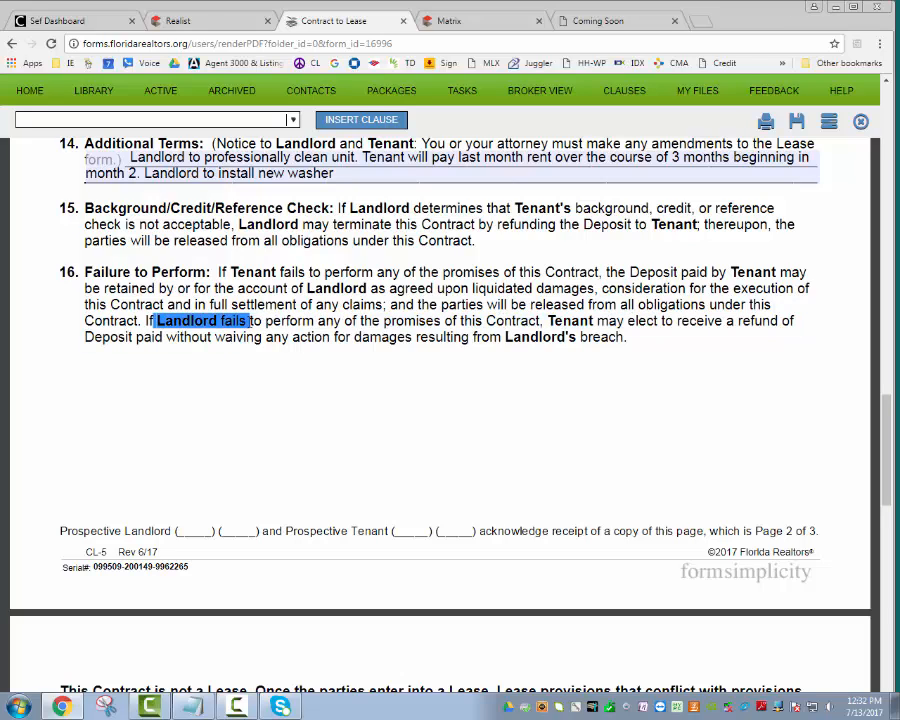
{"action": "left_click", "coordinate": [274, 362]}
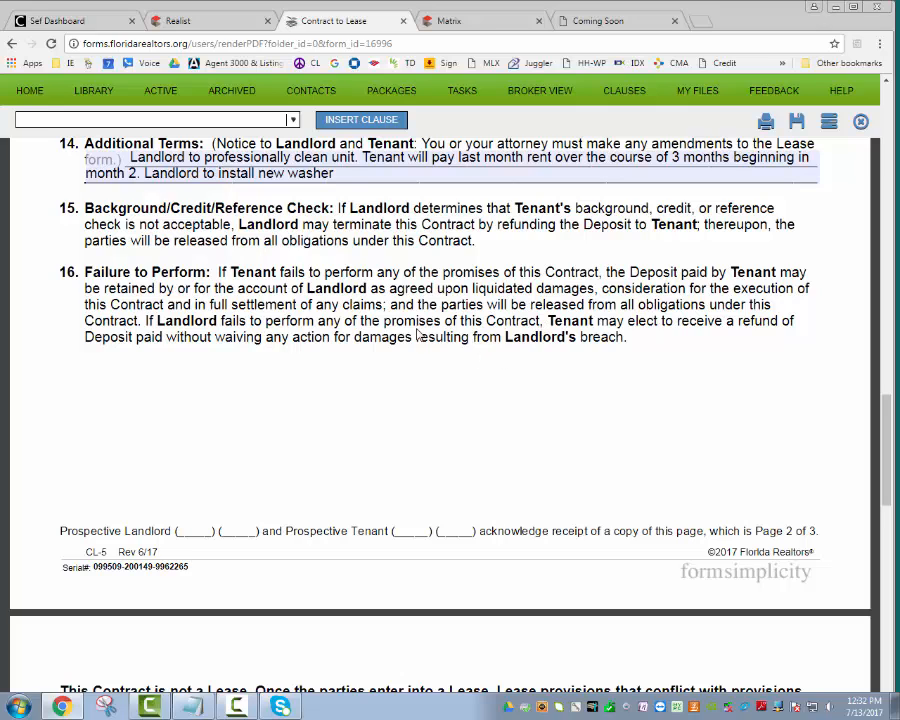
Review the page 3 binding-contract notice, signature and contact fields, and initials line, and return to the beginning of the form.
{"action": "scroll", "coordinate": [416, 333], "scroll_direction": "down", "scroll_amount": 3}
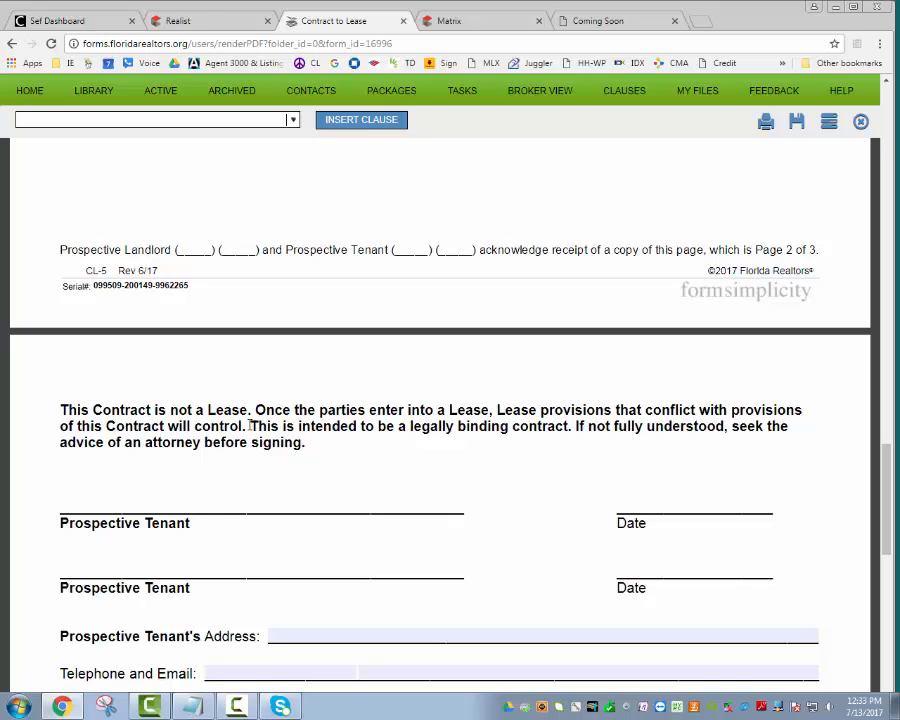
{"action": "left_click_drag", "start_coordinate": [251, 426], "coordinate": [571, 427]}
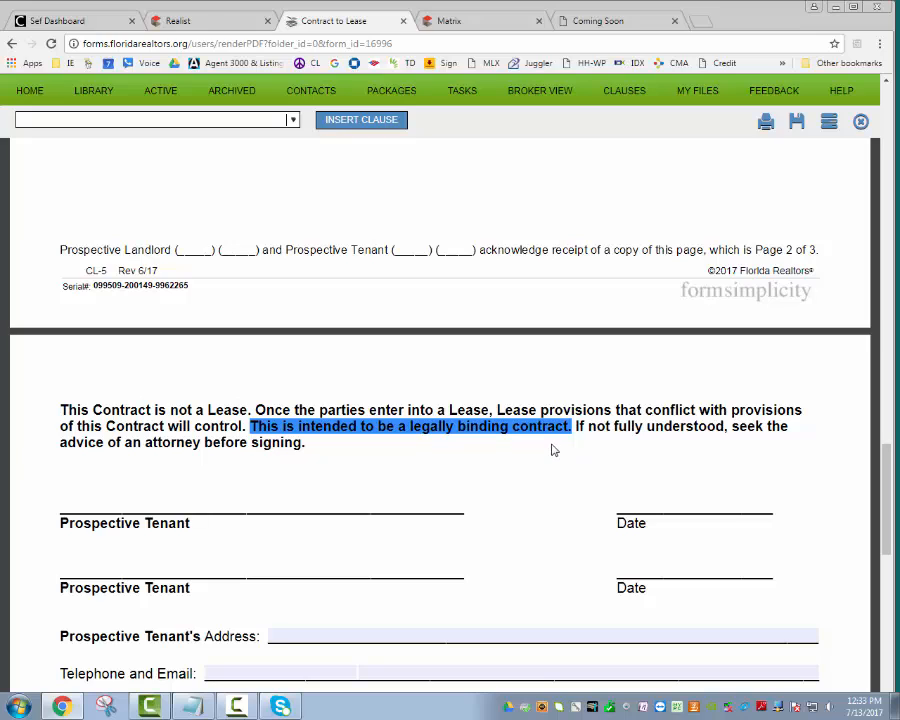
{"action": "left_click", "coordinate": [548, 450]}
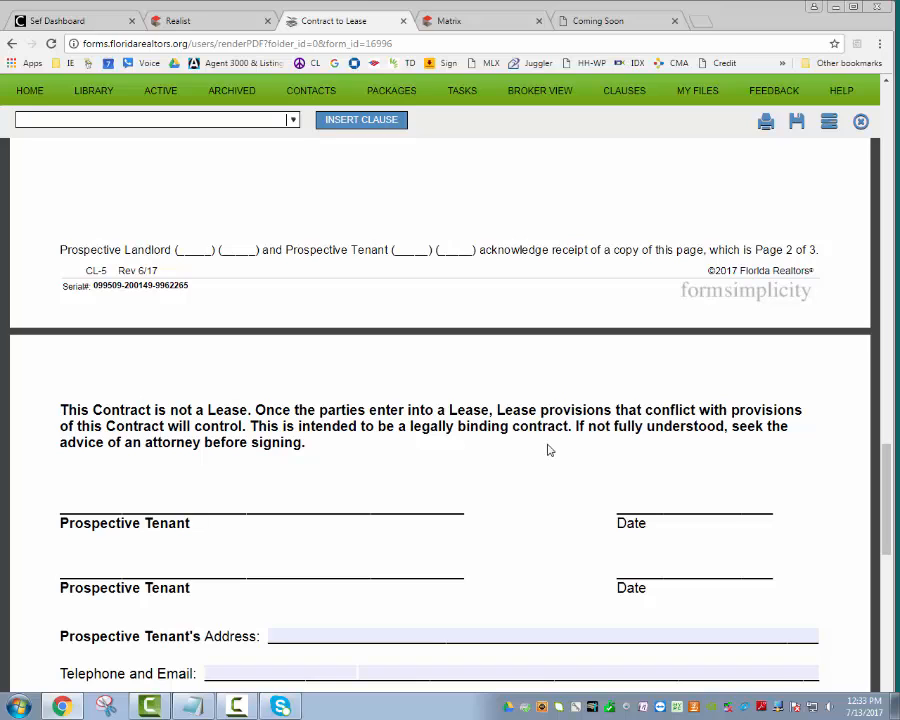
{"action": "scroll", "coordinate": [548, 448], "scroll_direction": "down", "scroll_amount": 1}
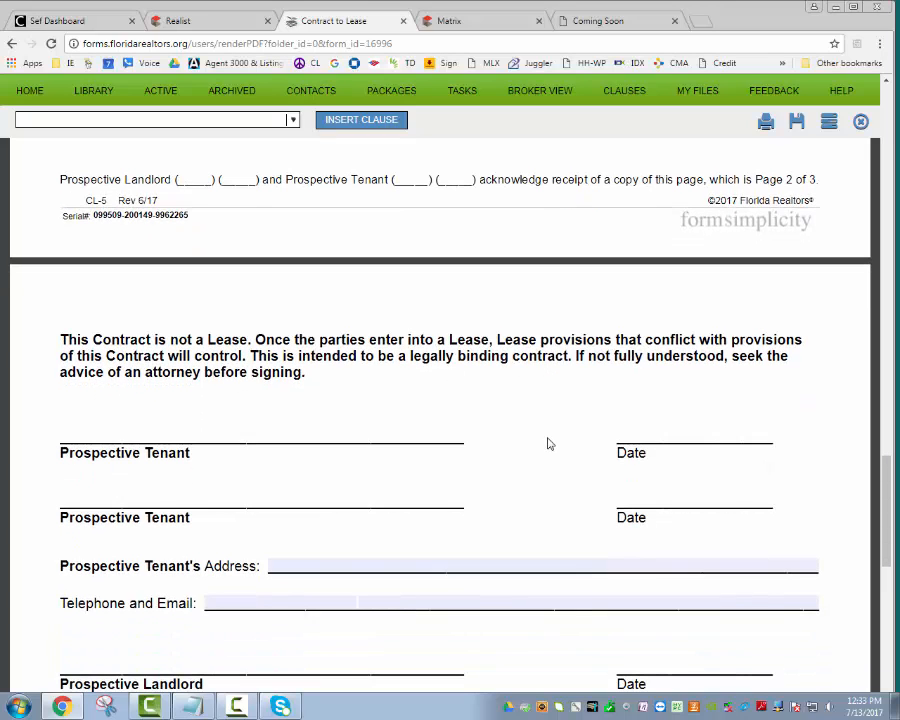
{"action": "scroll", "coordinate": [548, 443], "scroll_direction": "down", "scroll_amount": 2}
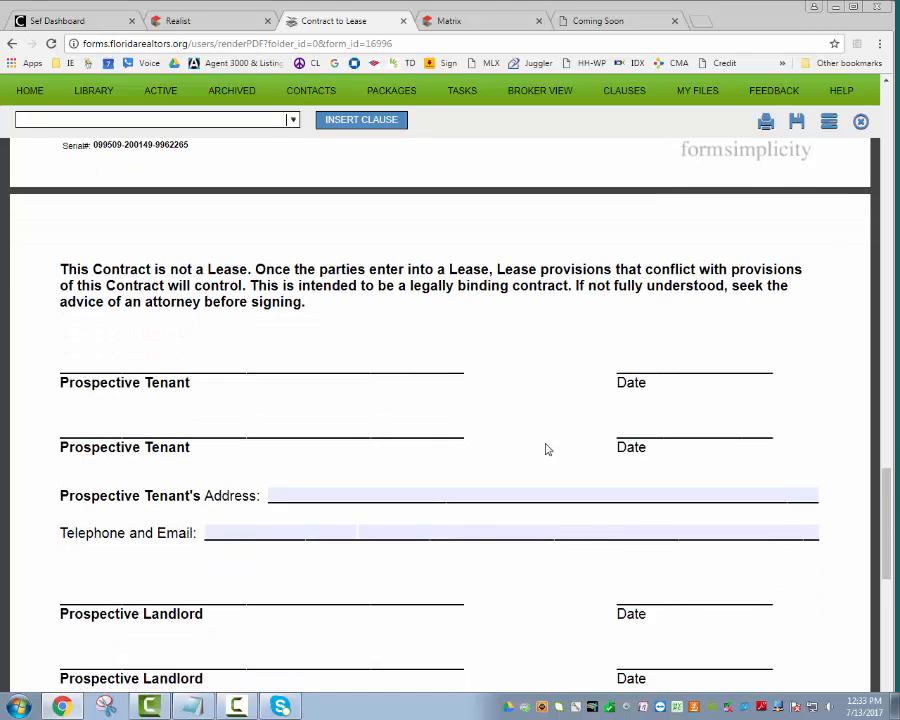
{"action": "scroll", "coordinate": [548, 448], "scroll_direction": "down", "scroll_amount": 1}
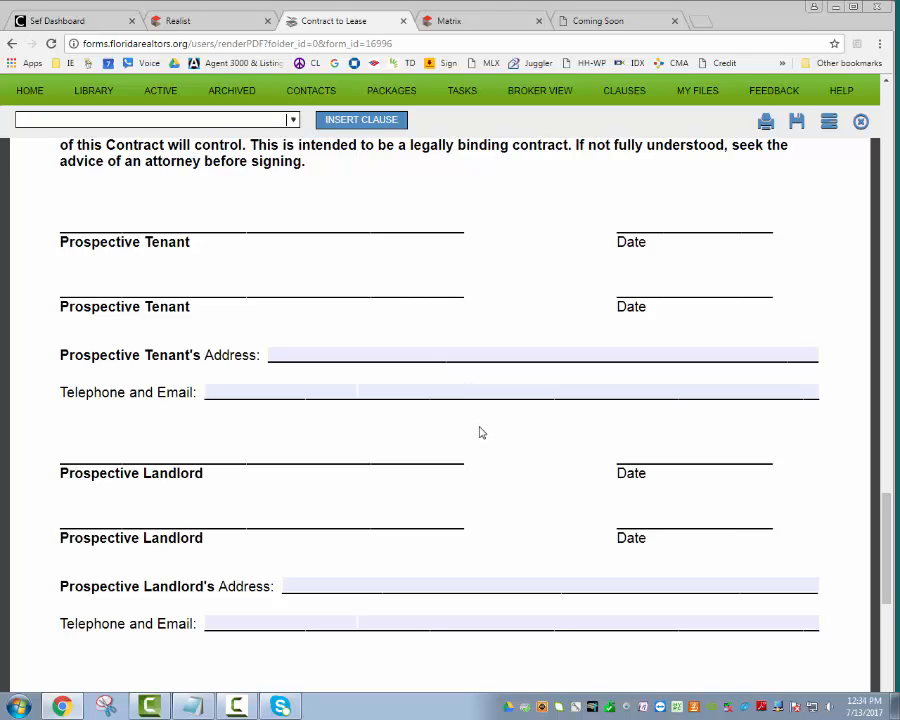
{"action": "scroll", "coordinate": [480, 430], "scroll_direction": "down", "scroll_amount": 3}
{"action": "scroll", "coordinate": [479, 430], "scroll_direction": "down", "scroll_amount": 3}
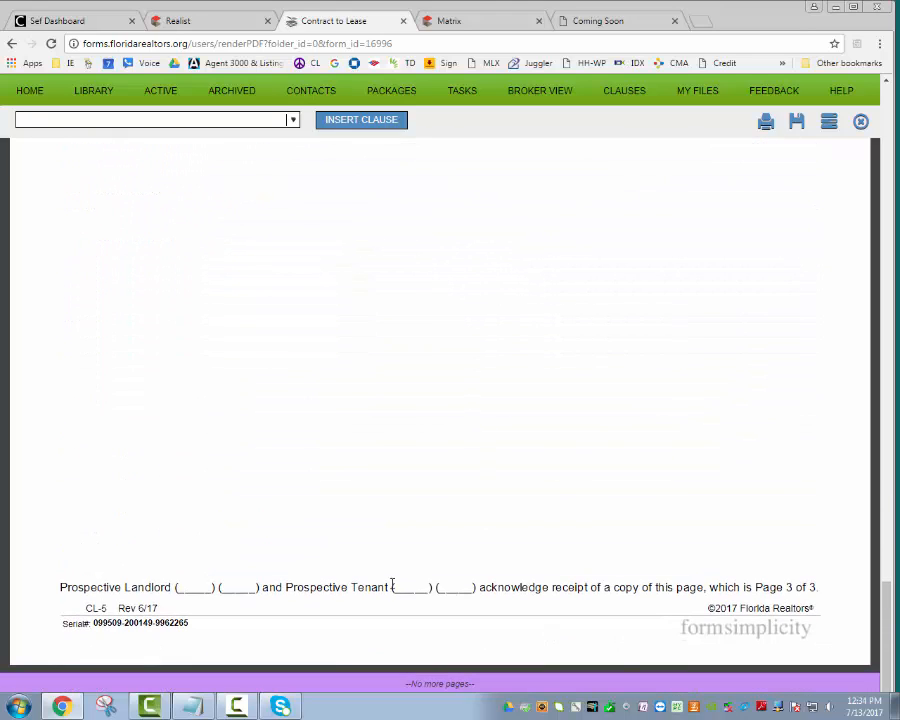
{"action": "left_click_drag", "start_coordinate": [390, 584], "coordinate": [433, 586]}
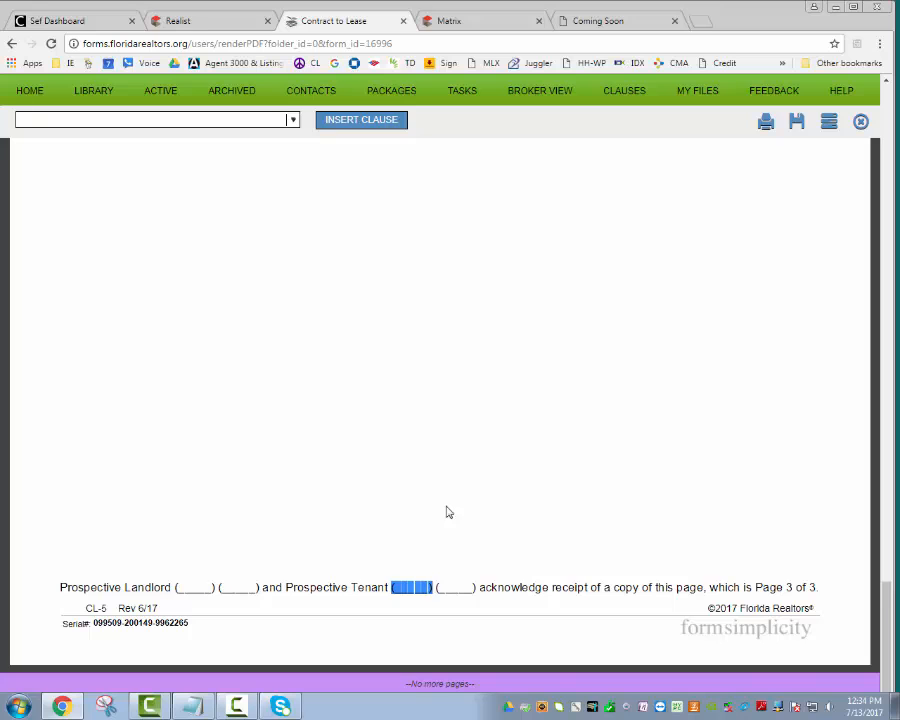
{"action": "scroll", "coordinate": [437, 401], "scroll_direction": "up", "scroll_amount": 8}
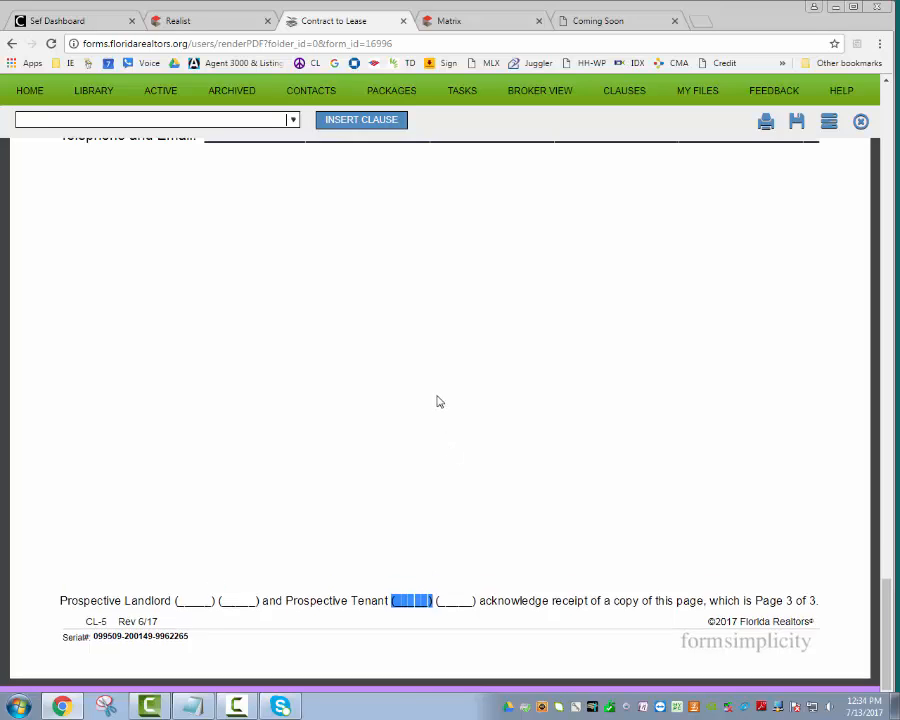
{"action": "scroll", "coordinate": [437, 401], "scroll_direction": "up", "scroll_amount": 1}
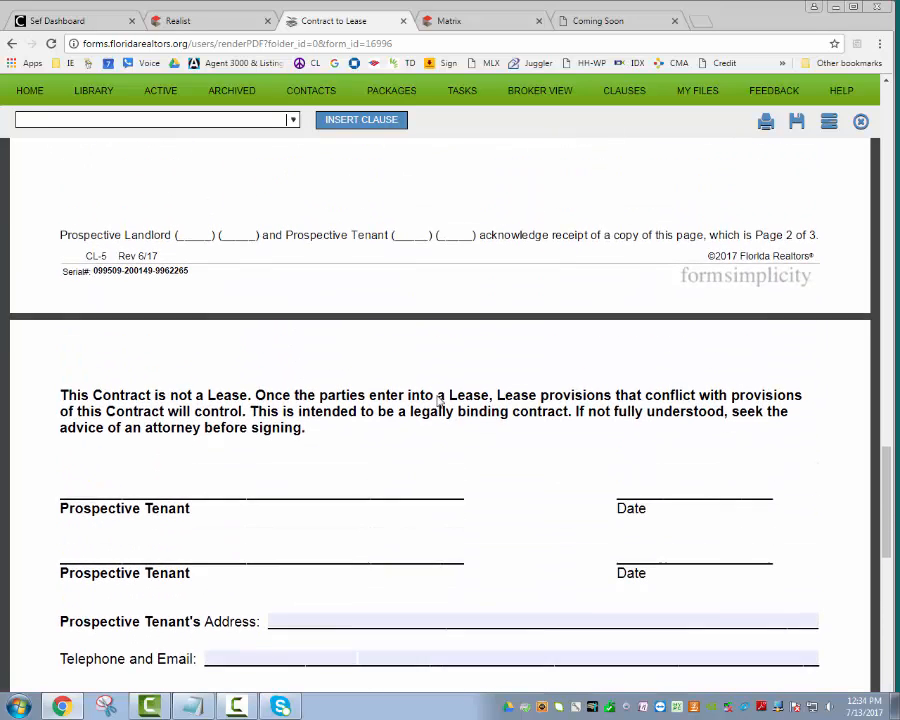
{"action": "scroll", "coordinate": [437, 401], "scroll_direction": "up", "scroll_amount": 15}
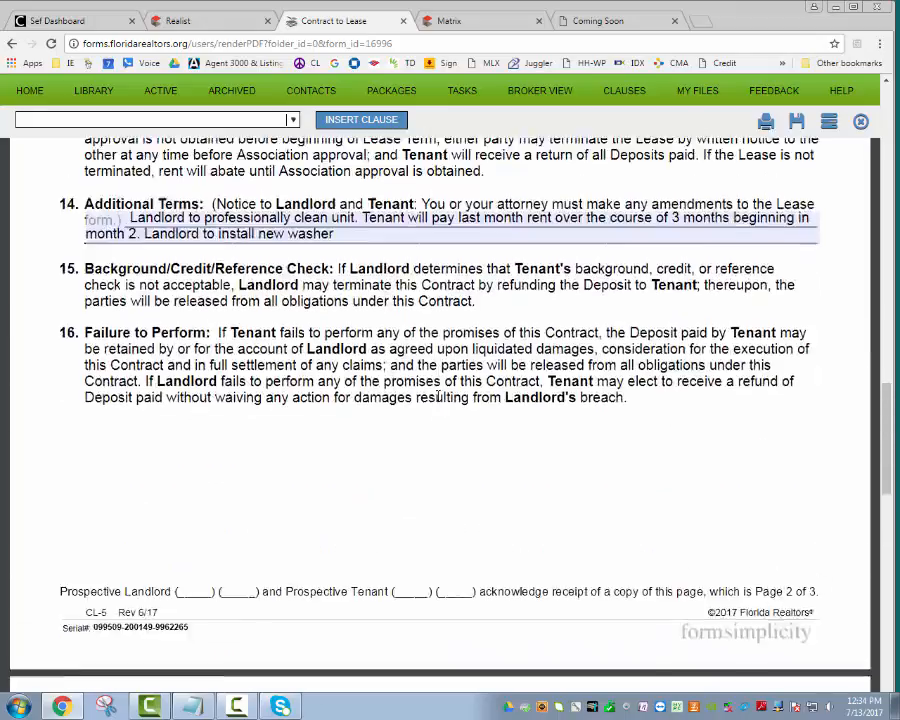
{"action": "scroll", "coordinate": [438, 395], "scroll_direction": "up", "scroll_amount": 12}
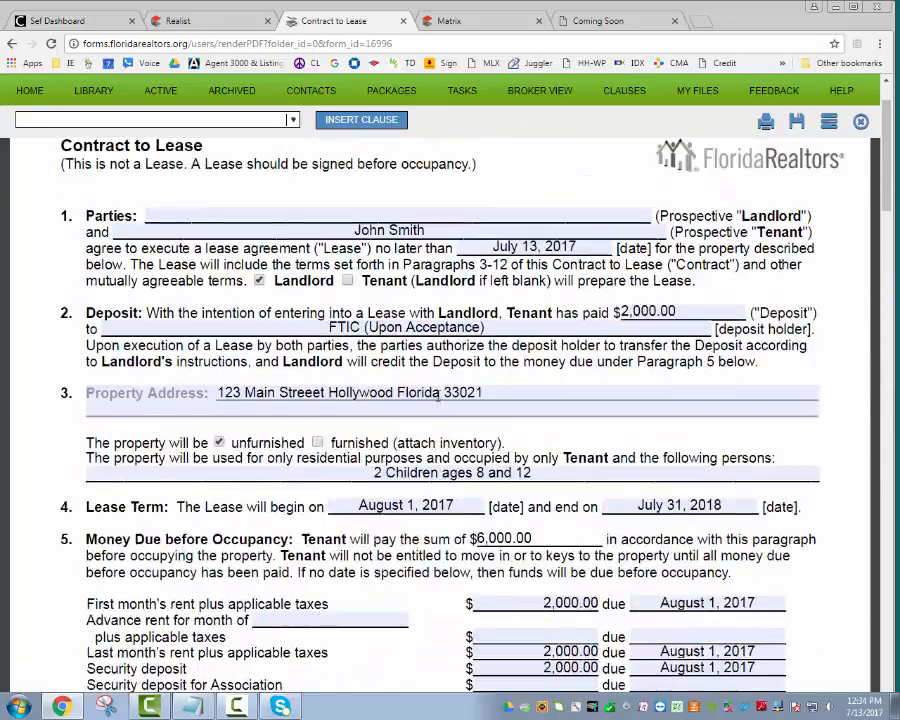